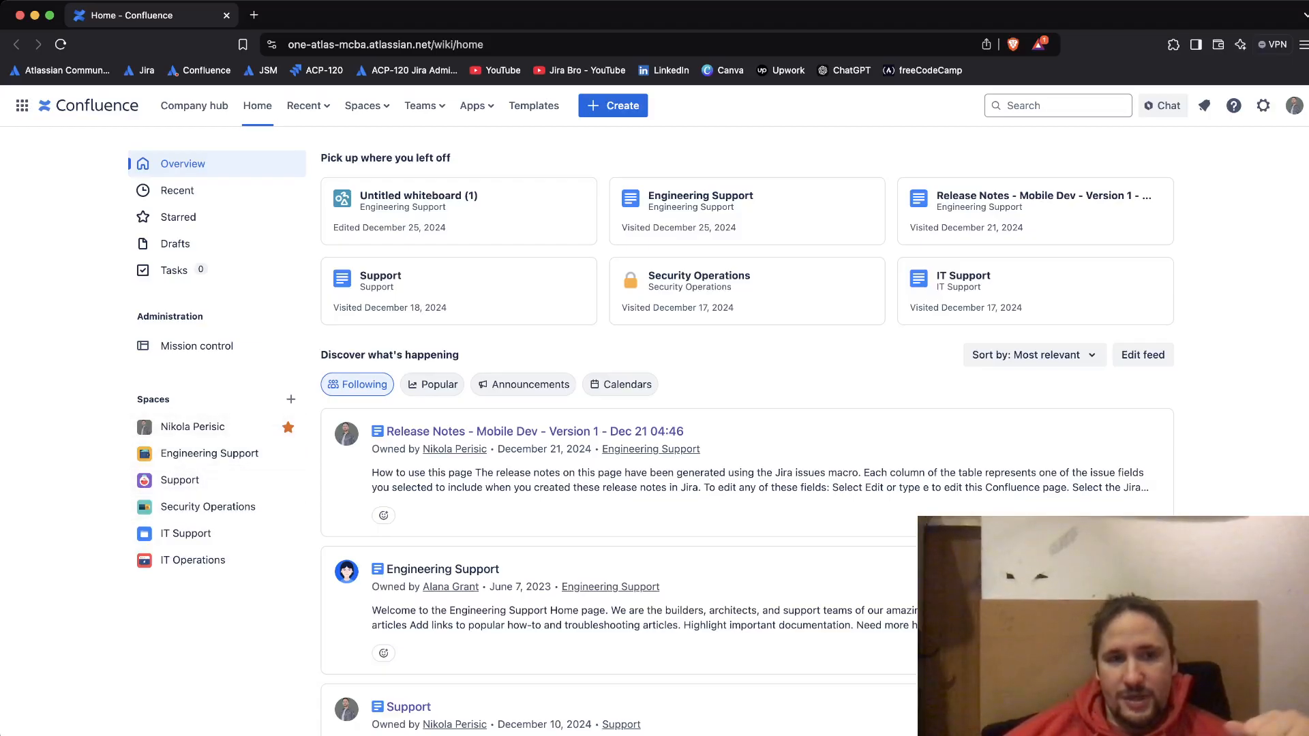
- Review the recent items by the worked on, created by me and starred categories
{"action": "left_click", "coordinate": [307, 105]}
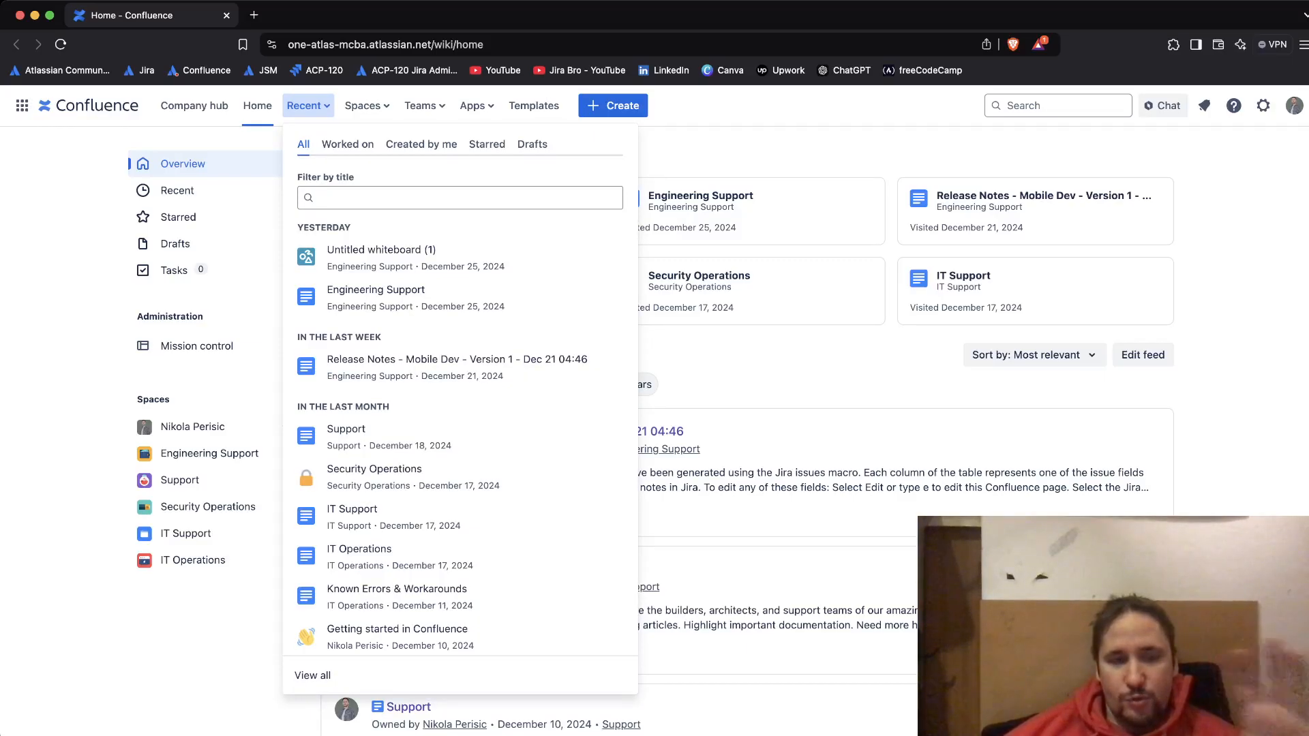
{"action": "left_click", "coordinate": [347, 144]}
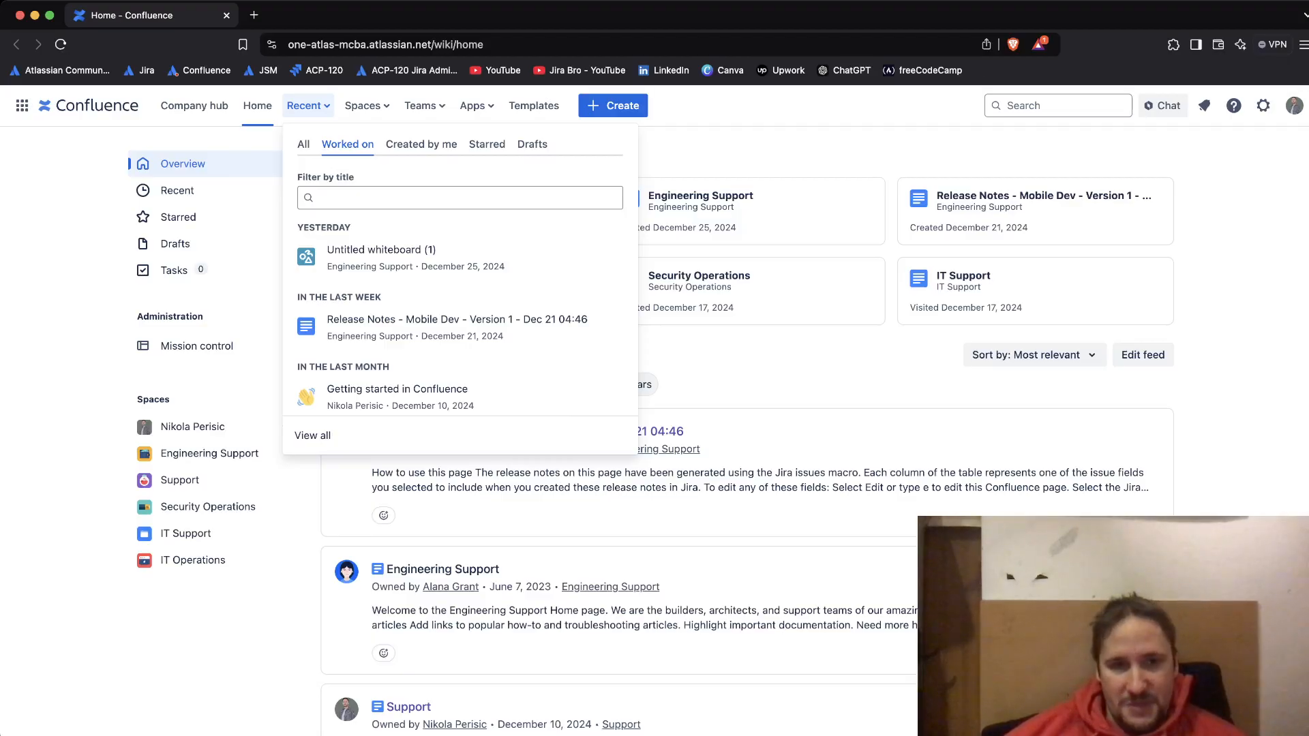
{"action": "left_click", "coordinate": [411, 145]}
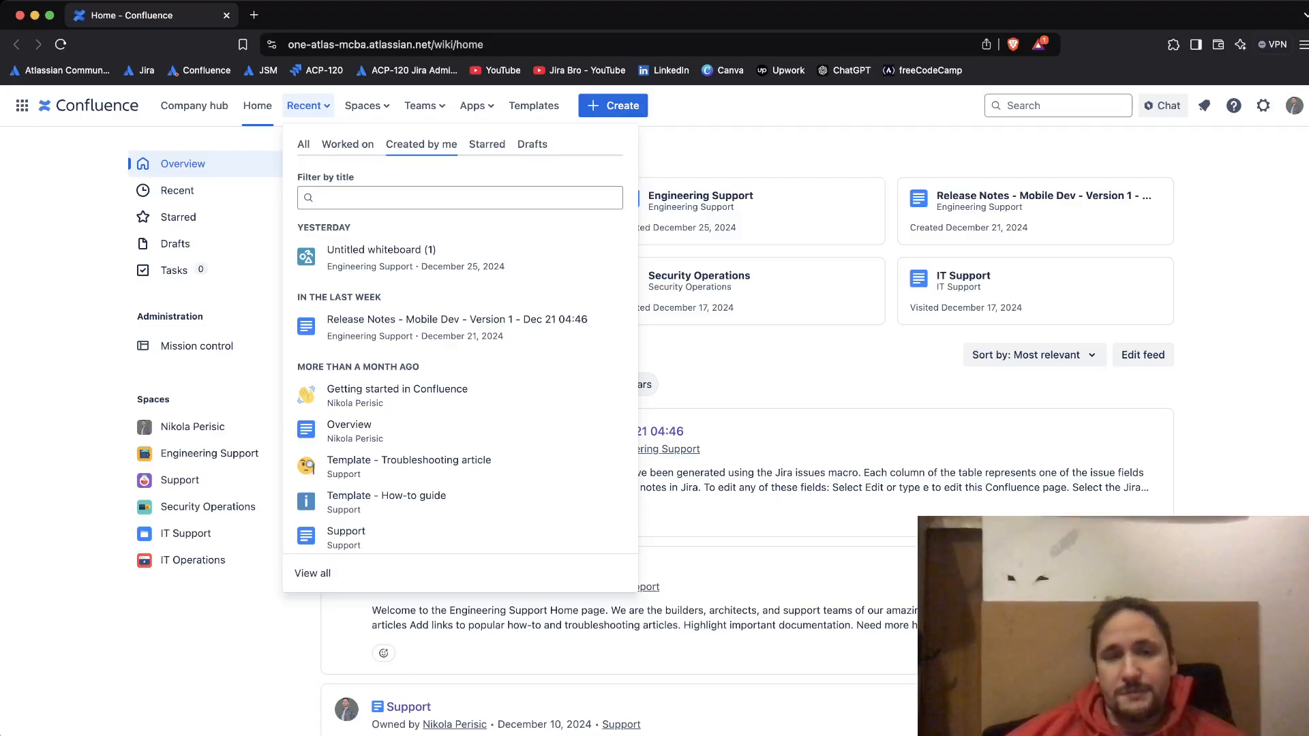
{"action": "left_click", "coordinate": [486, 144]}
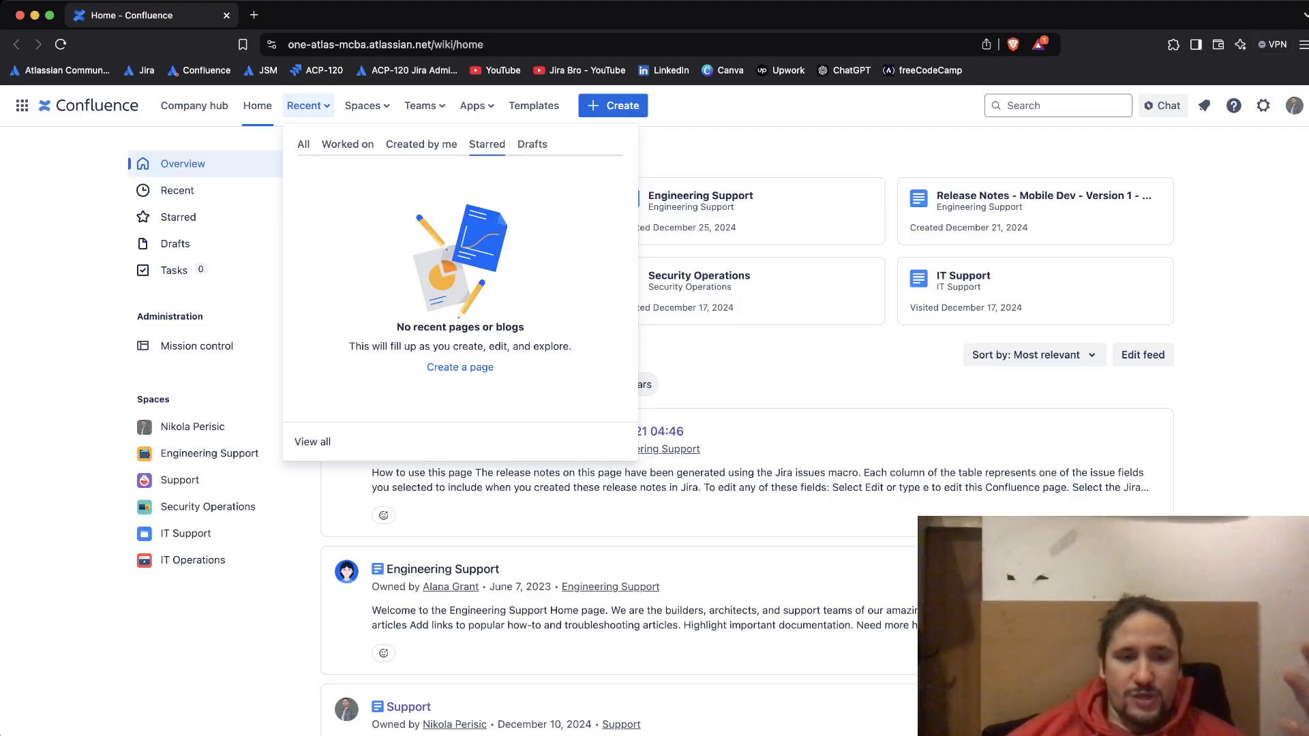
{"action": "left_click", "coordinate": [85, 487]}
- Star the Engineering Support space, and check the starred entries among the spaces and the recent items
{"action": "left_click", "coordinate": [291, 453]}
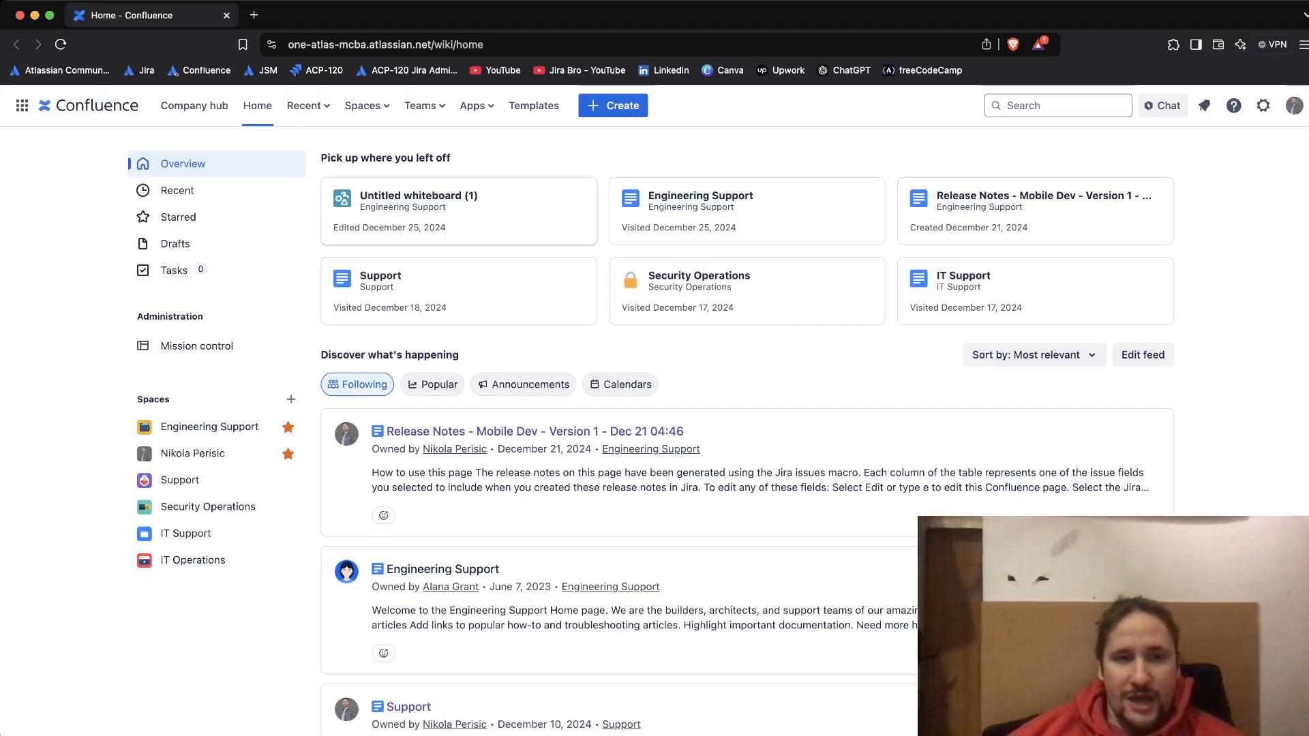
{"action": "left_click", "coordinate": [367, 105]}
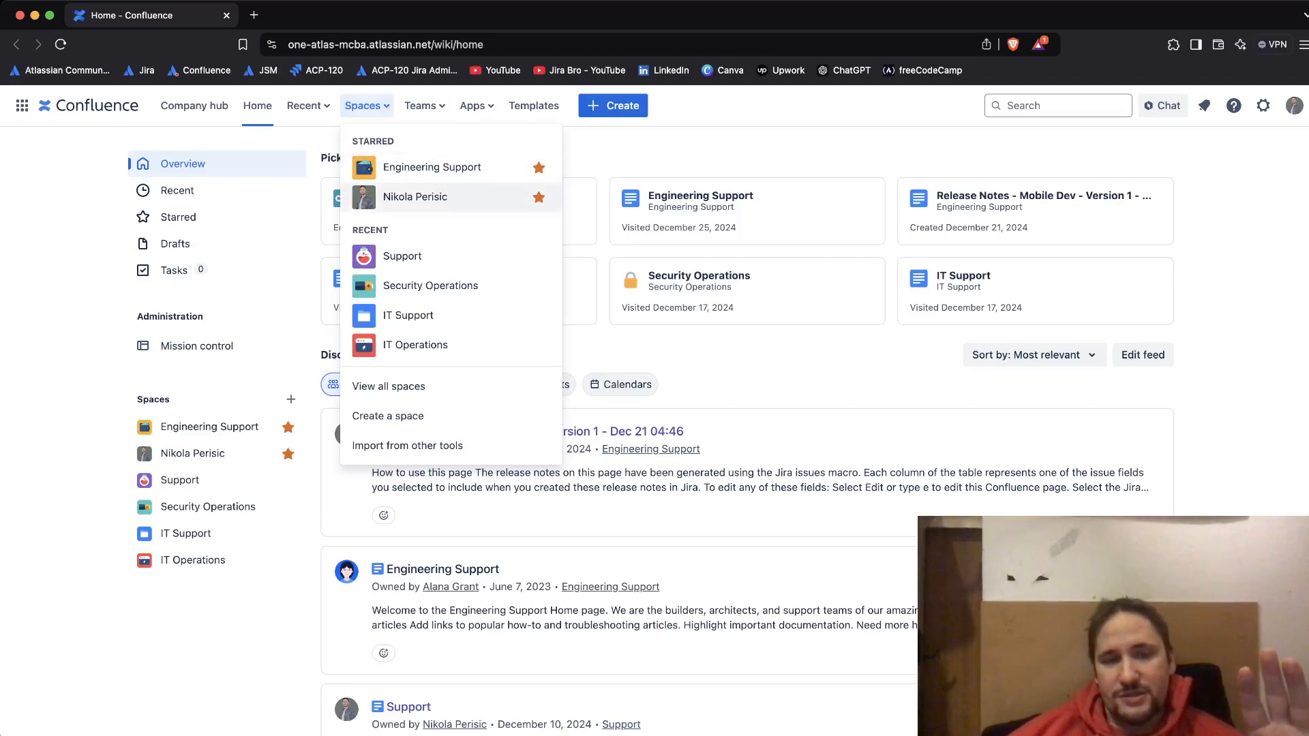
{"action": "left_click", "coordinate": [307, 105]}
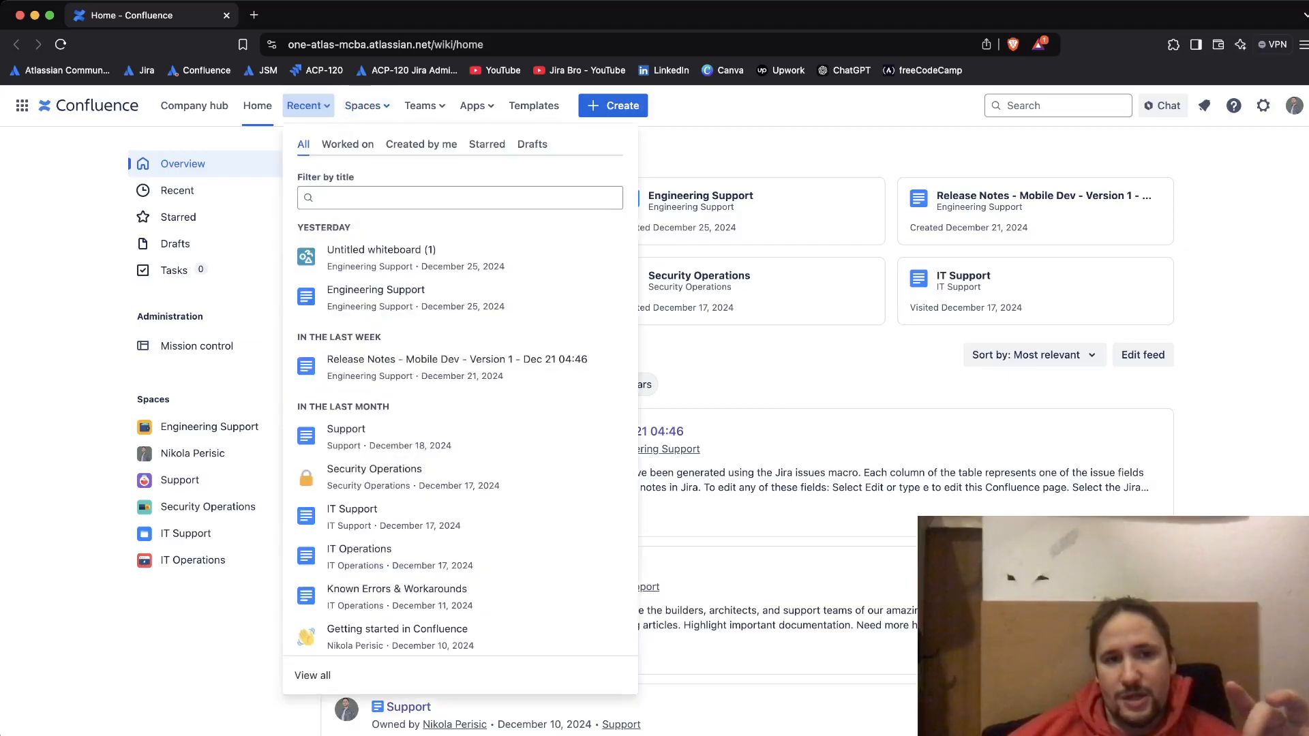
{"action": "left_click", "coordinate": [486, 144]}
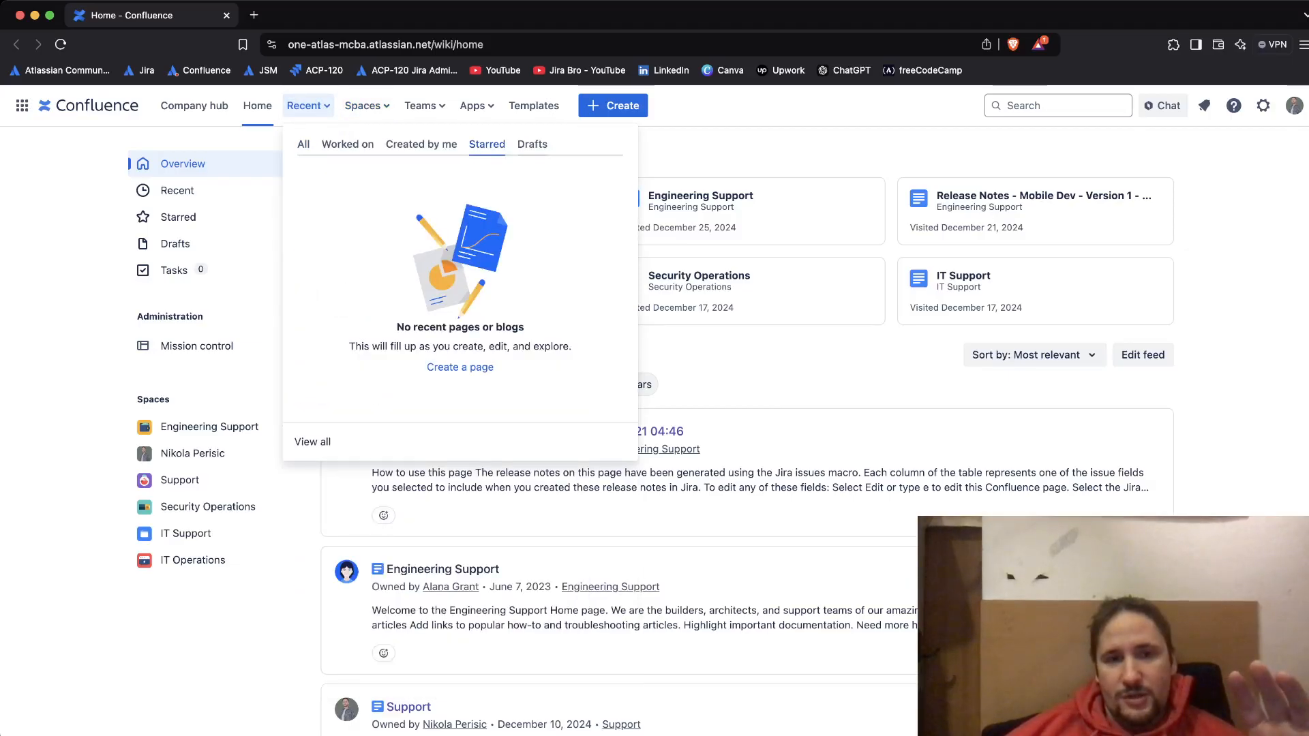
- Look through the drafts among the recent items, the full Drafts page and the full Recent page
{"action": "left_click", "coordinate": [532, 144]}
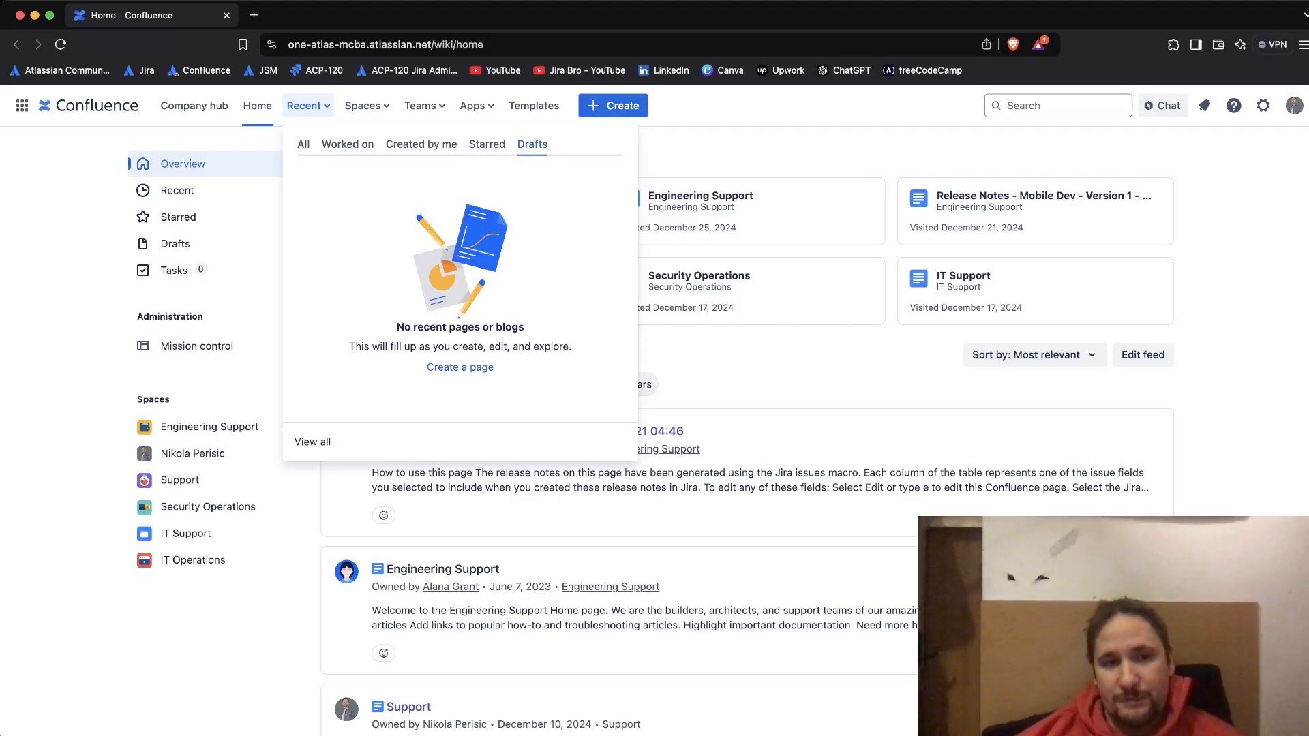
{"action": "left_click", "coordinate": [201, 247]}
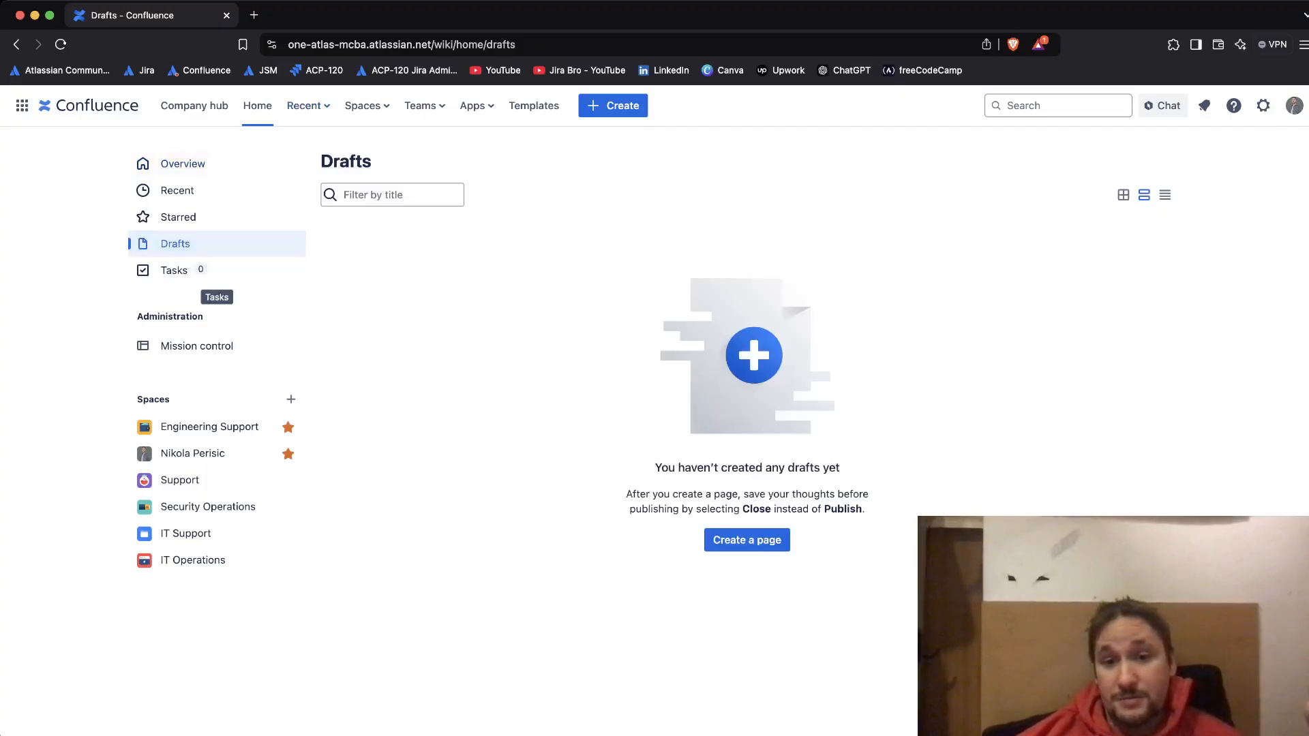
{"action": "left_click_drag", "start_coordinate": [730, 468], "coordinate": [841, 467]}
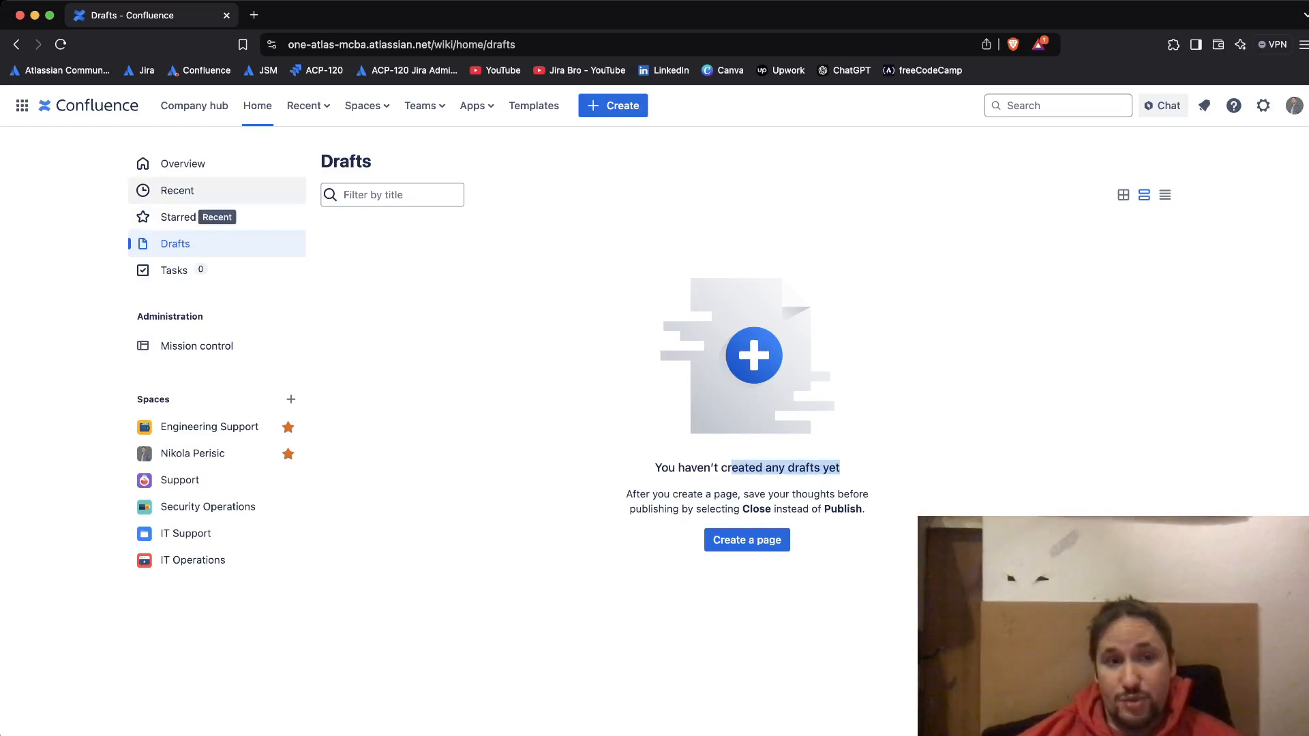
{"action": "left_click", "coordinate": [191, 193]}
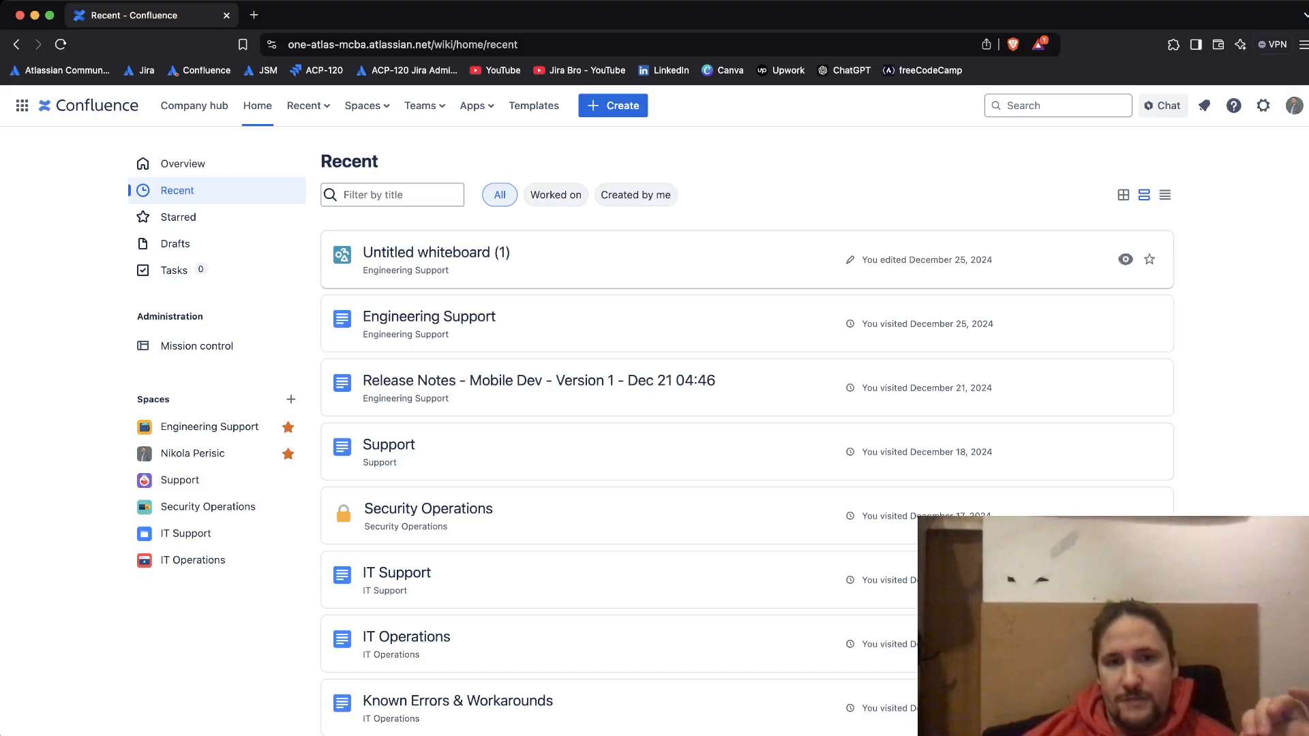
- Create a new blank page and move past its empty title into the body
{"action": "left_click", "coordinate": [613, 106]}
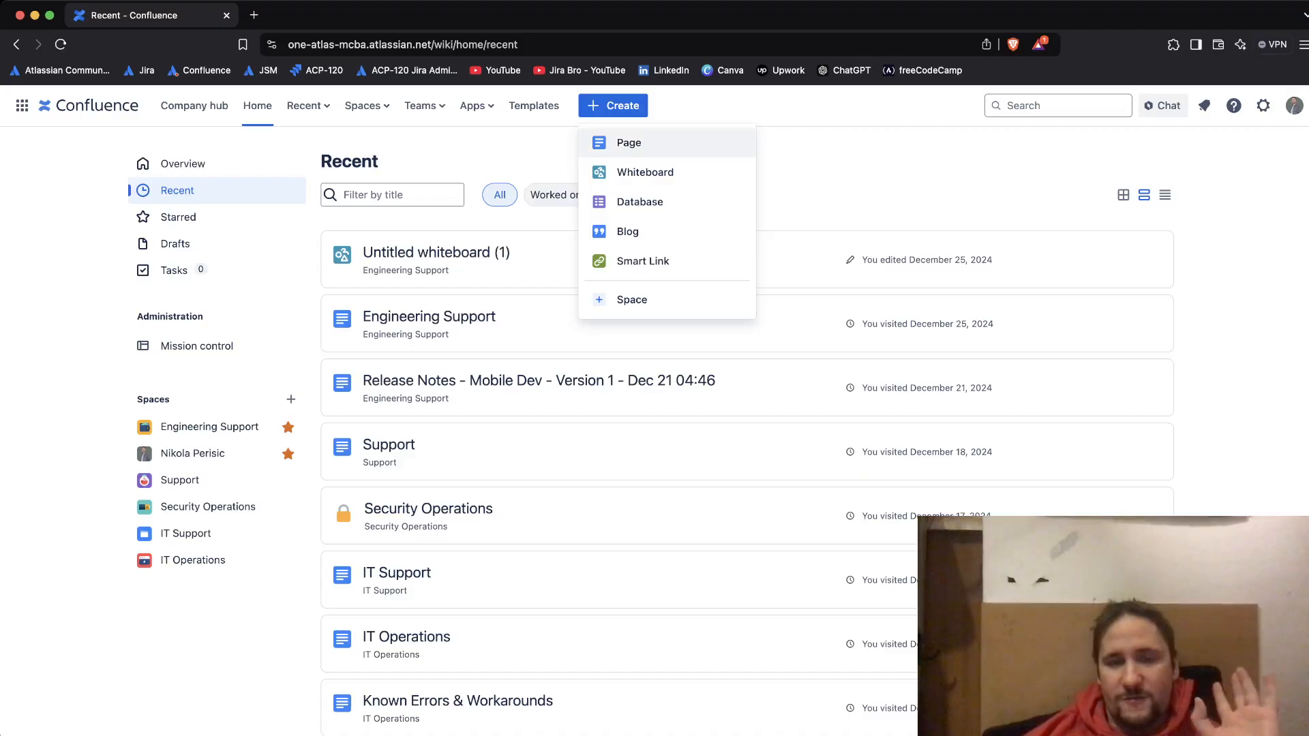
{"action": "left_click", "coordinate": [628, 143]}
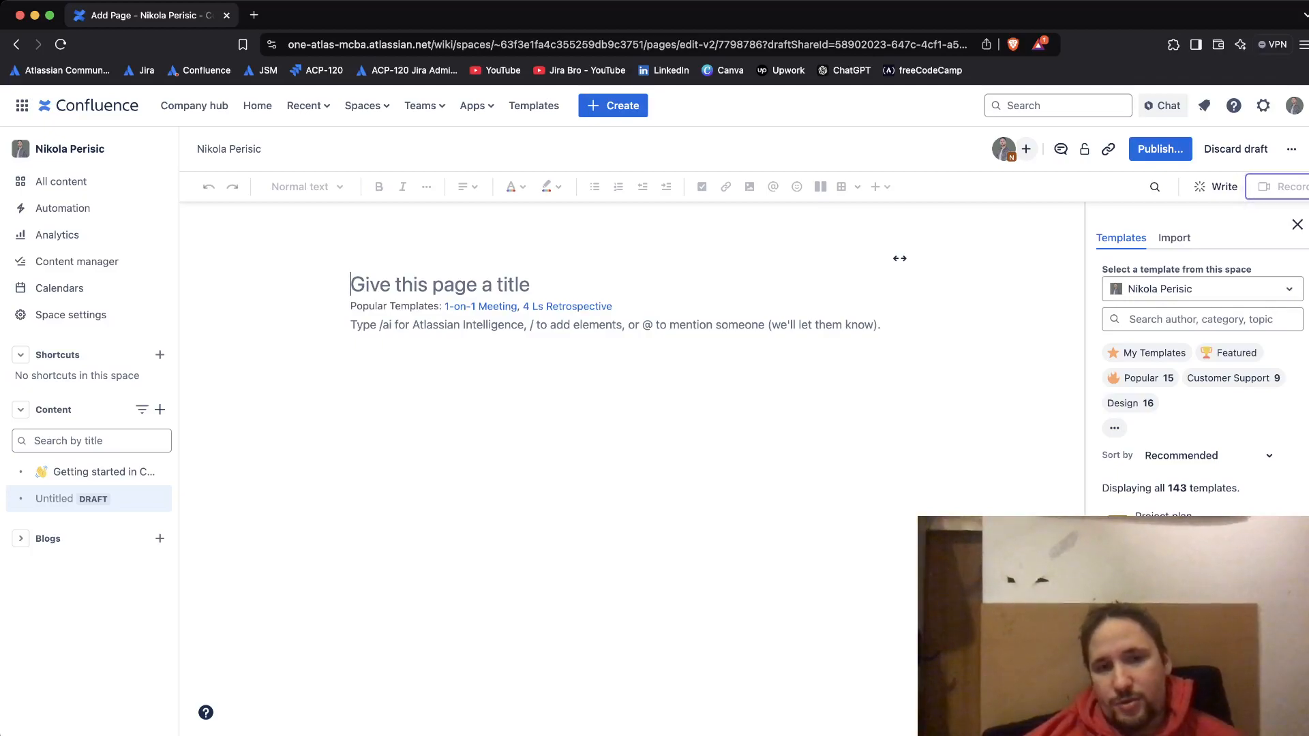
{"action": "key", "text": "Return"}
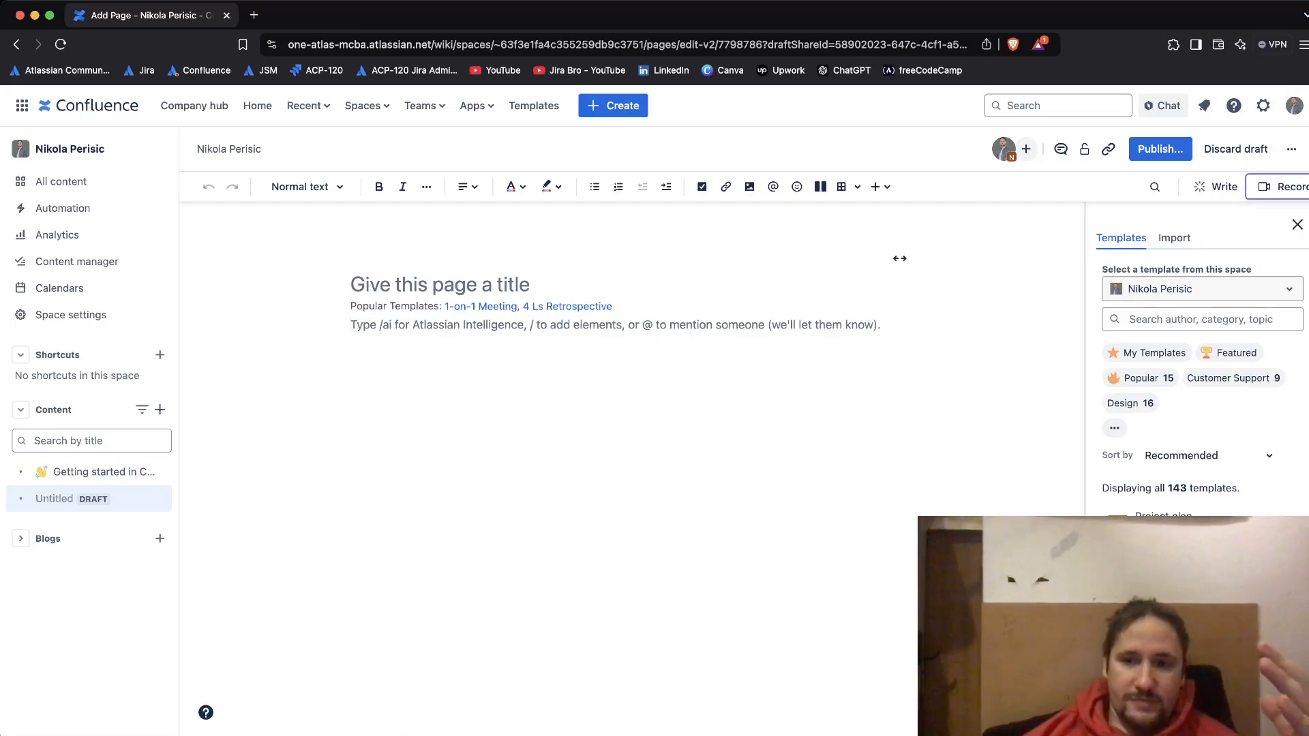
- Filter the page templates by the Finance category and apply the Employee promotion letter template to the new page
{"action": "left_click_drag", "start_coordinate": [1167, 488], "coordinate": [1239, 488]}
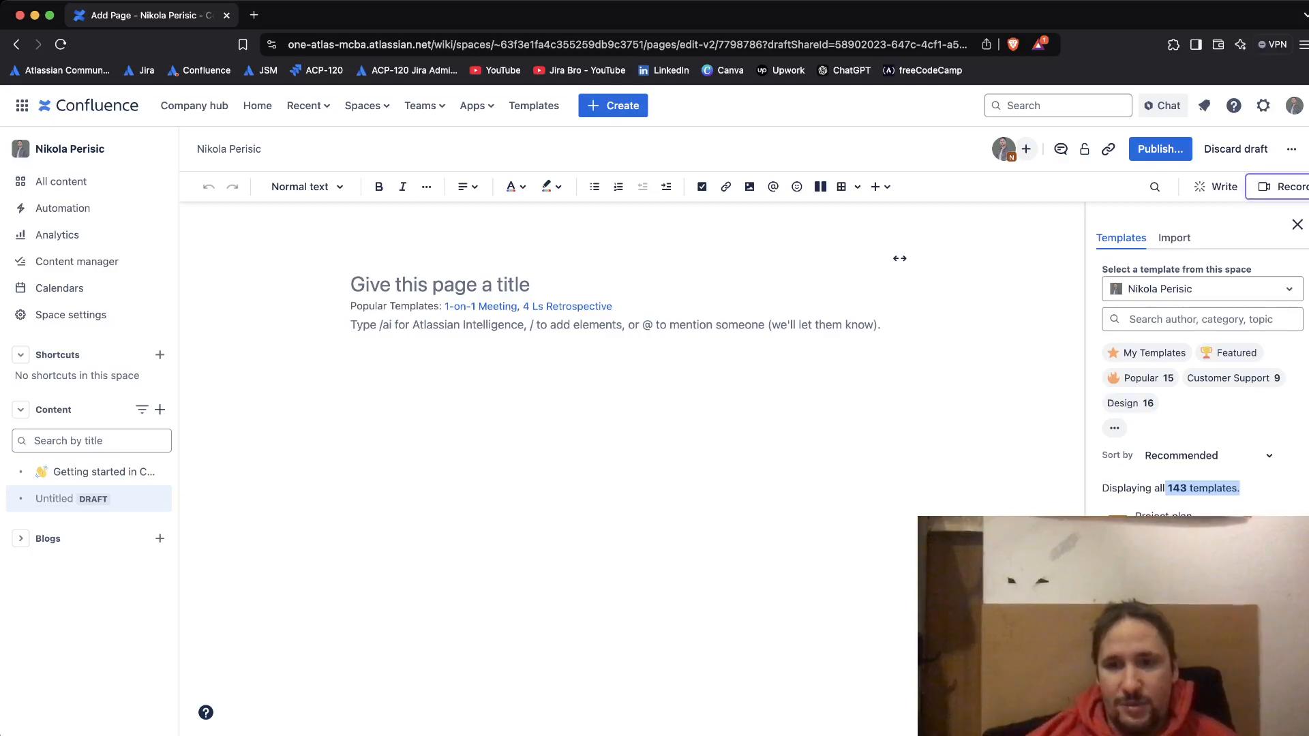
{"action": "left_click", "coordinate": [1202, 319]}
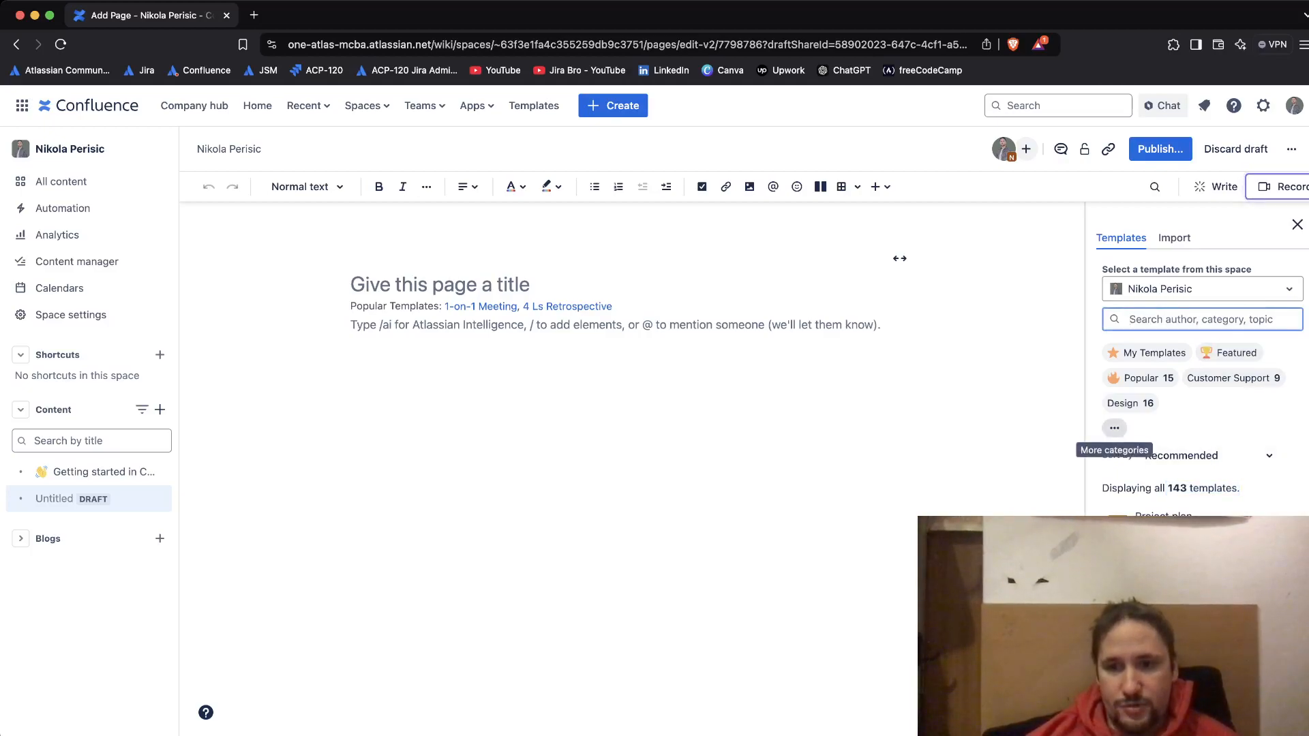
{"action": "left_click", "coordinate": [1114, 428]}
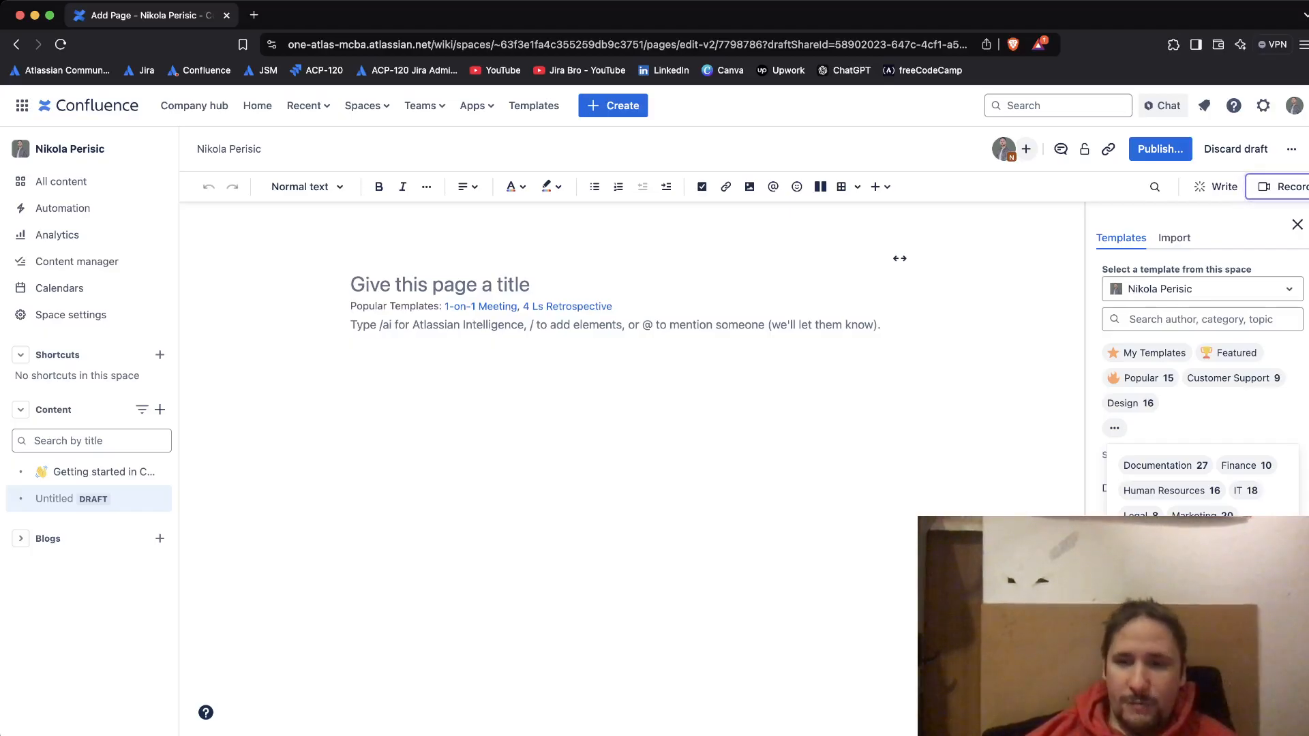
{"action": "left_click", "coordinate": [1246, 465]}
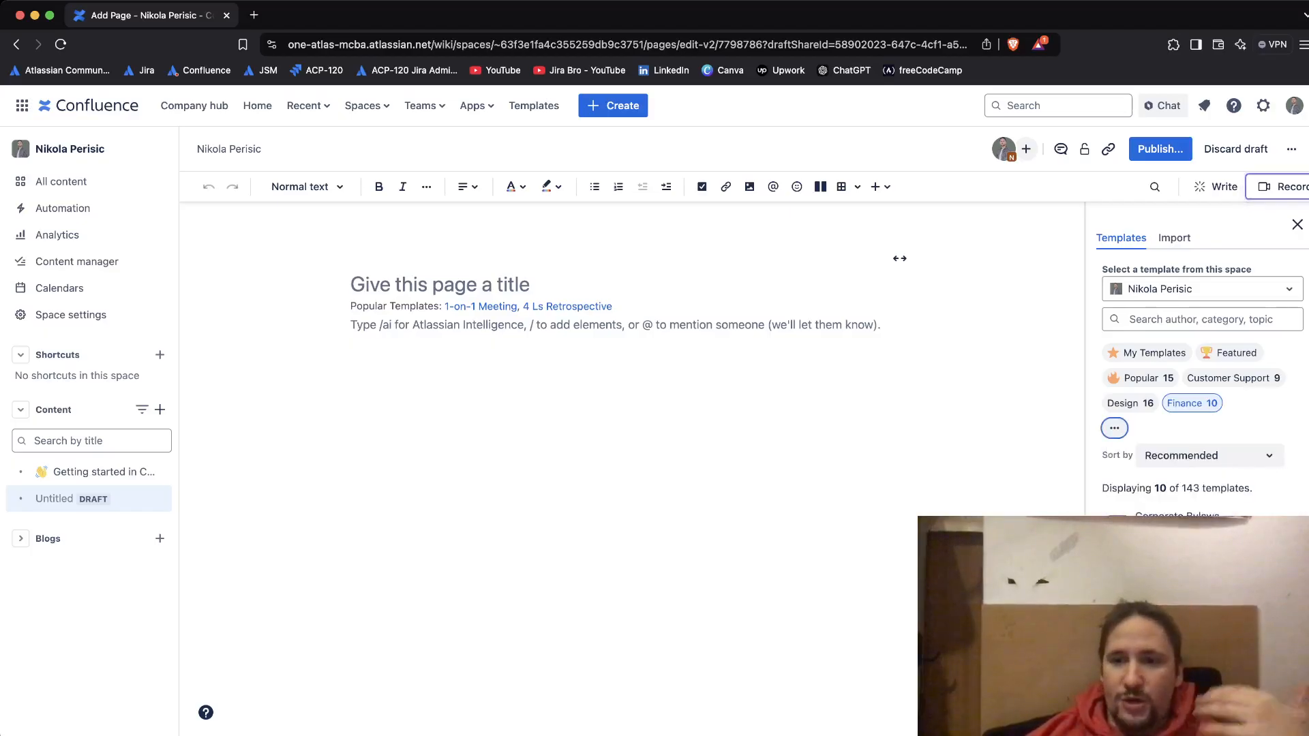
{"action": "mouse_move", "coordinate": [1201, 573]}
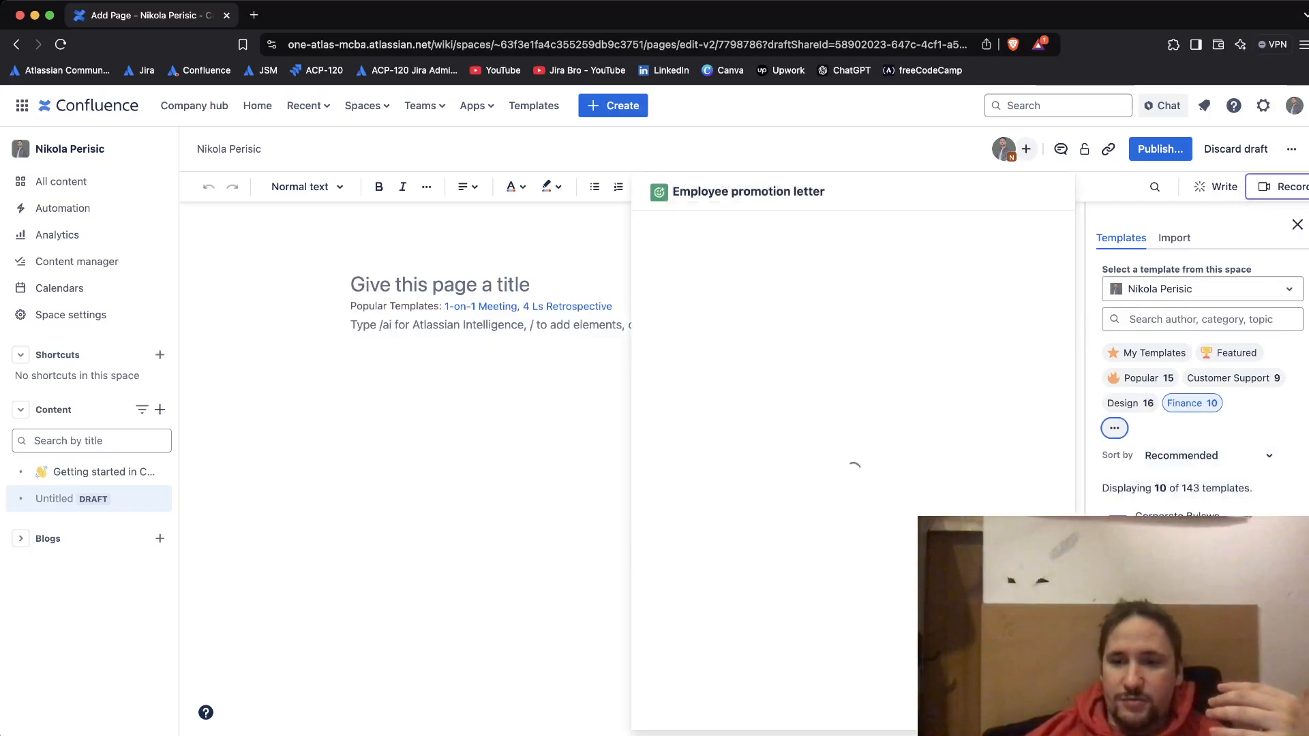
{"action": "mouse_move", "coordinate": [1201, 623]}
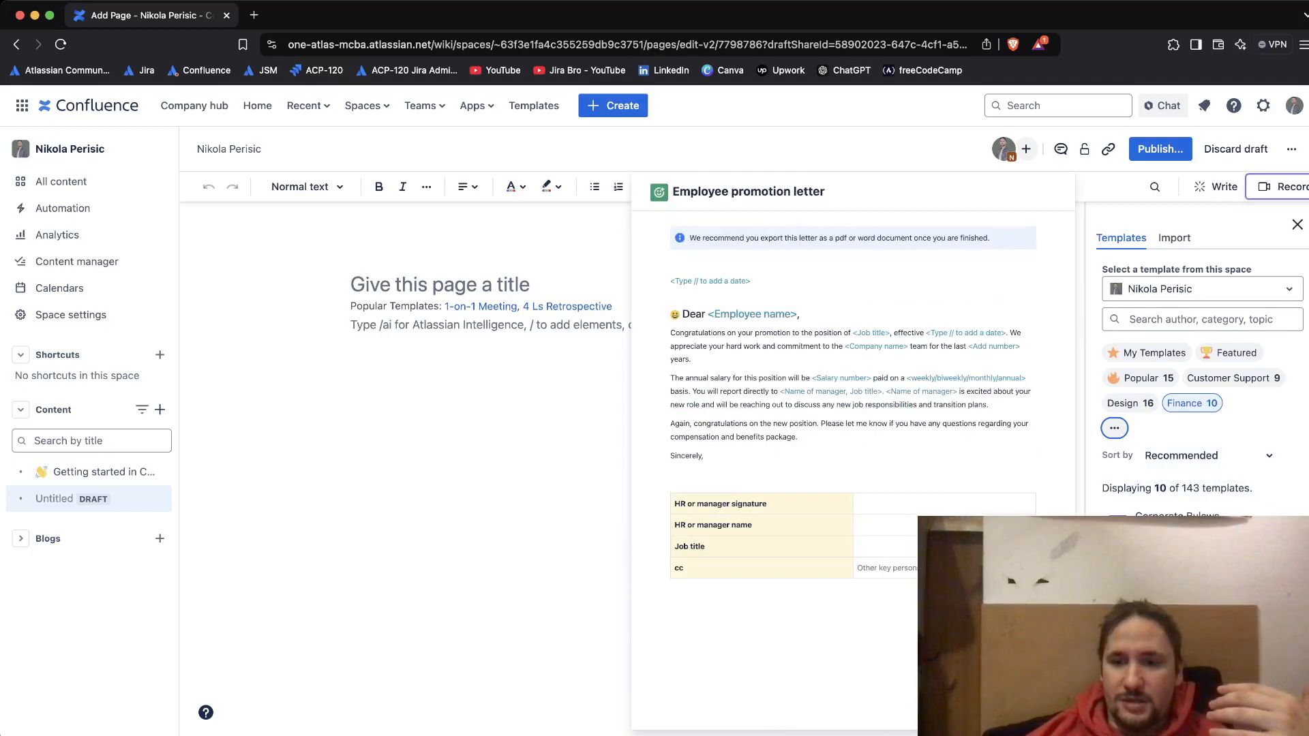
{"action": "left_click", "coordinate": [1201, 572]}
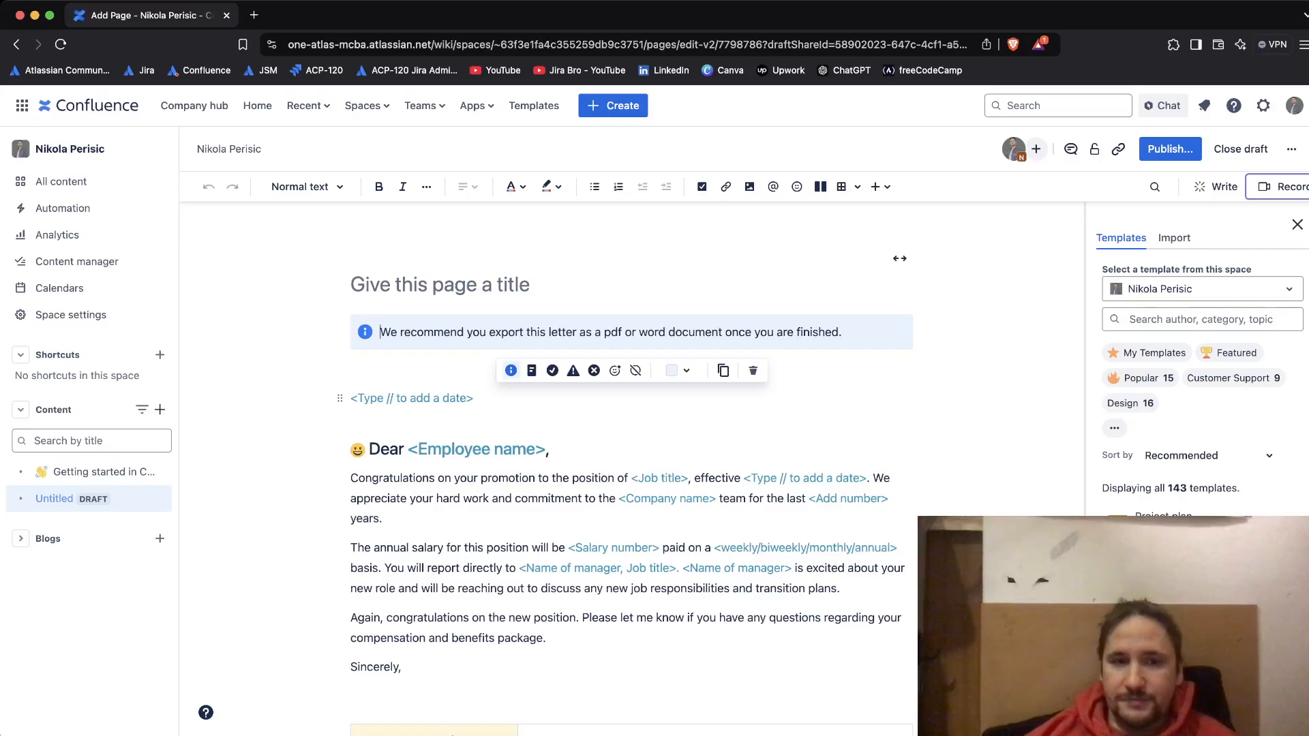
- Title the page "Promotion letter template" and close the template browser
{"action": "left_click", "coordinate": [440, 284]}
{"action": "type", "text": "Promotion letter template"}
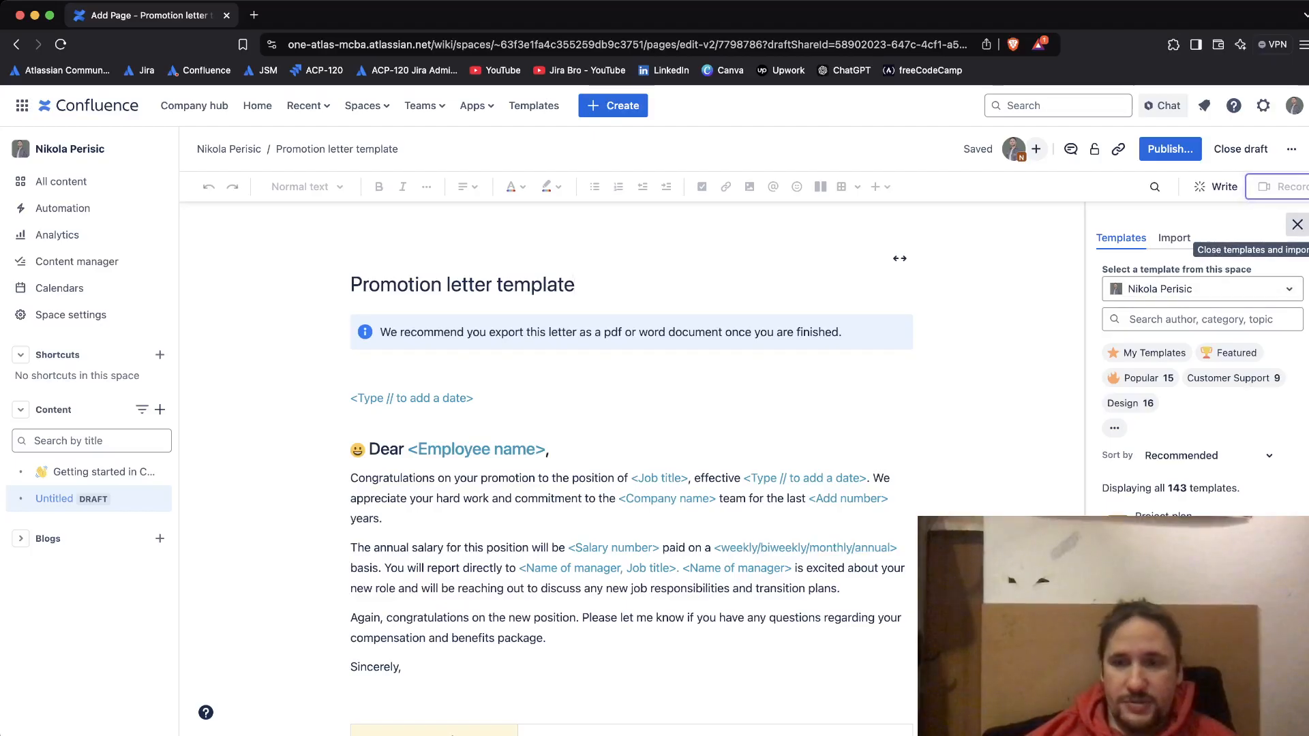
{"action": "left_click", "coordinate": [1296, 224]}
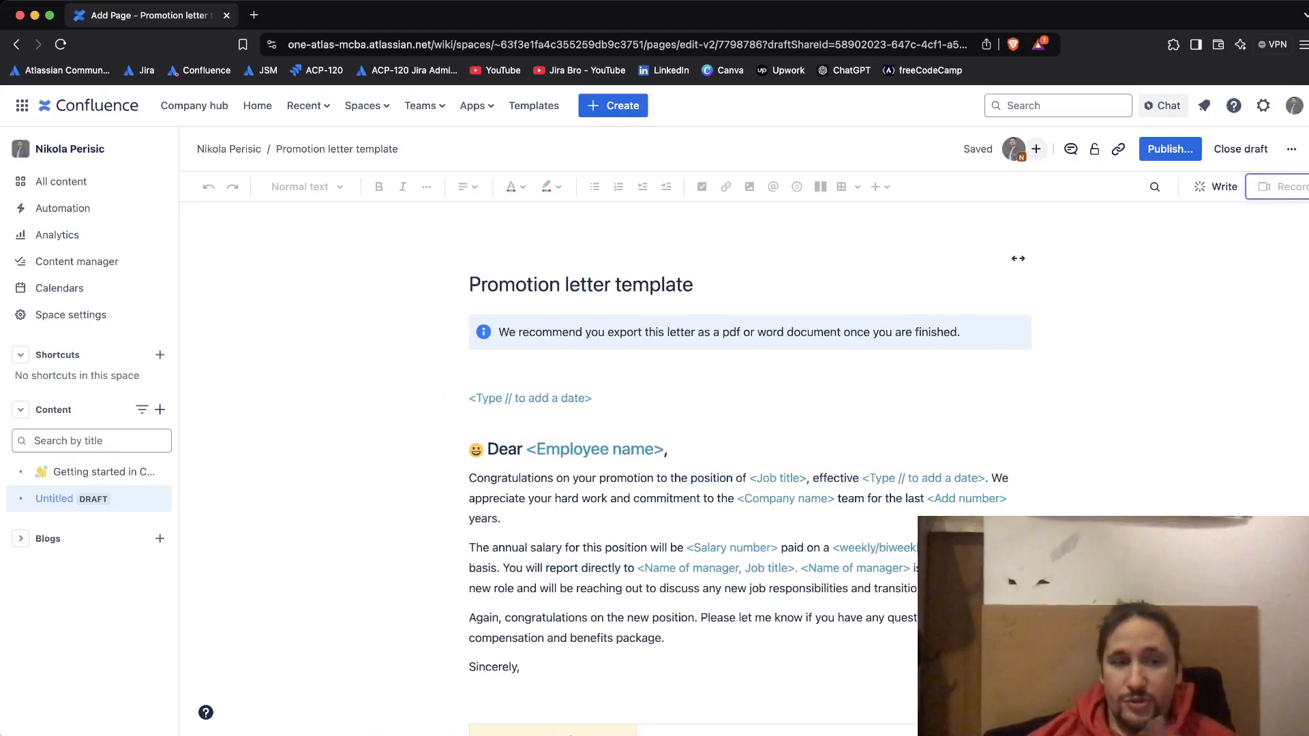
- Examine the text styles and additional formatting options available for the note at the start of the letter
{"action": "left_click", "coordinate": [496, 332]}
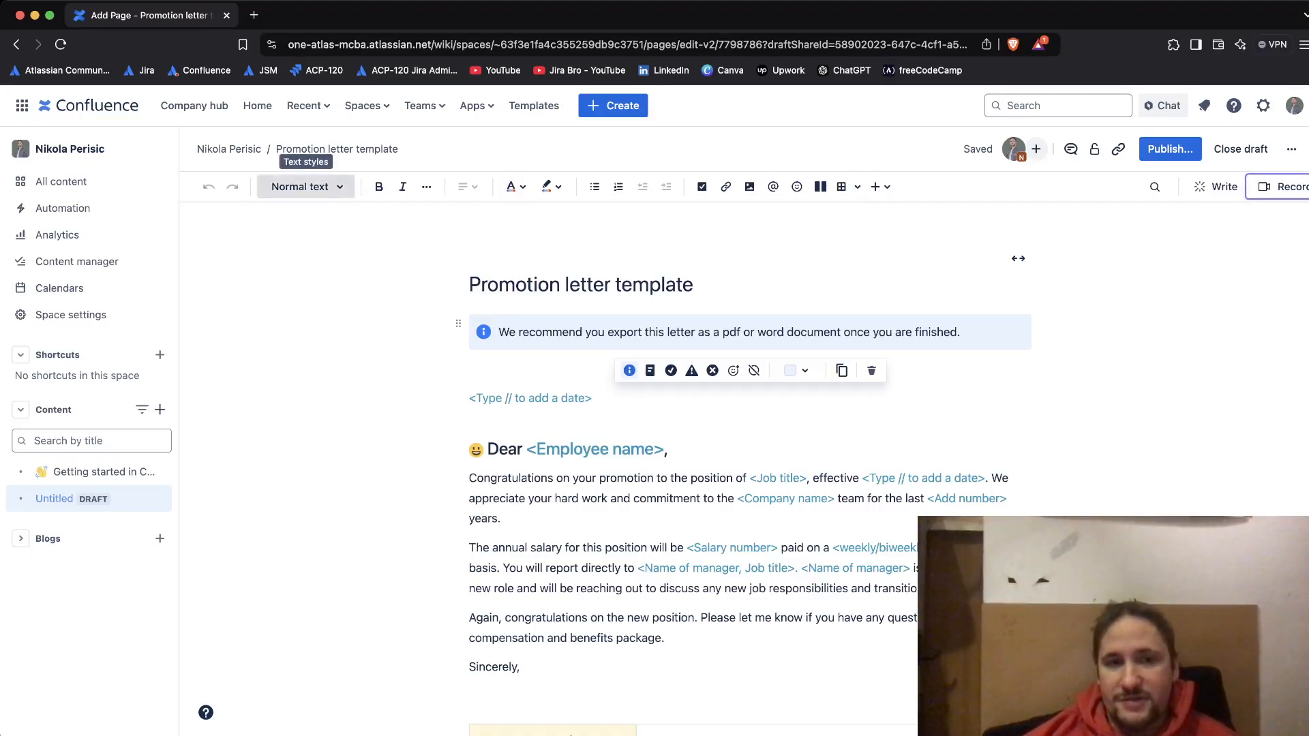
{"action": "left_click", "coordinate": [303, 186]}
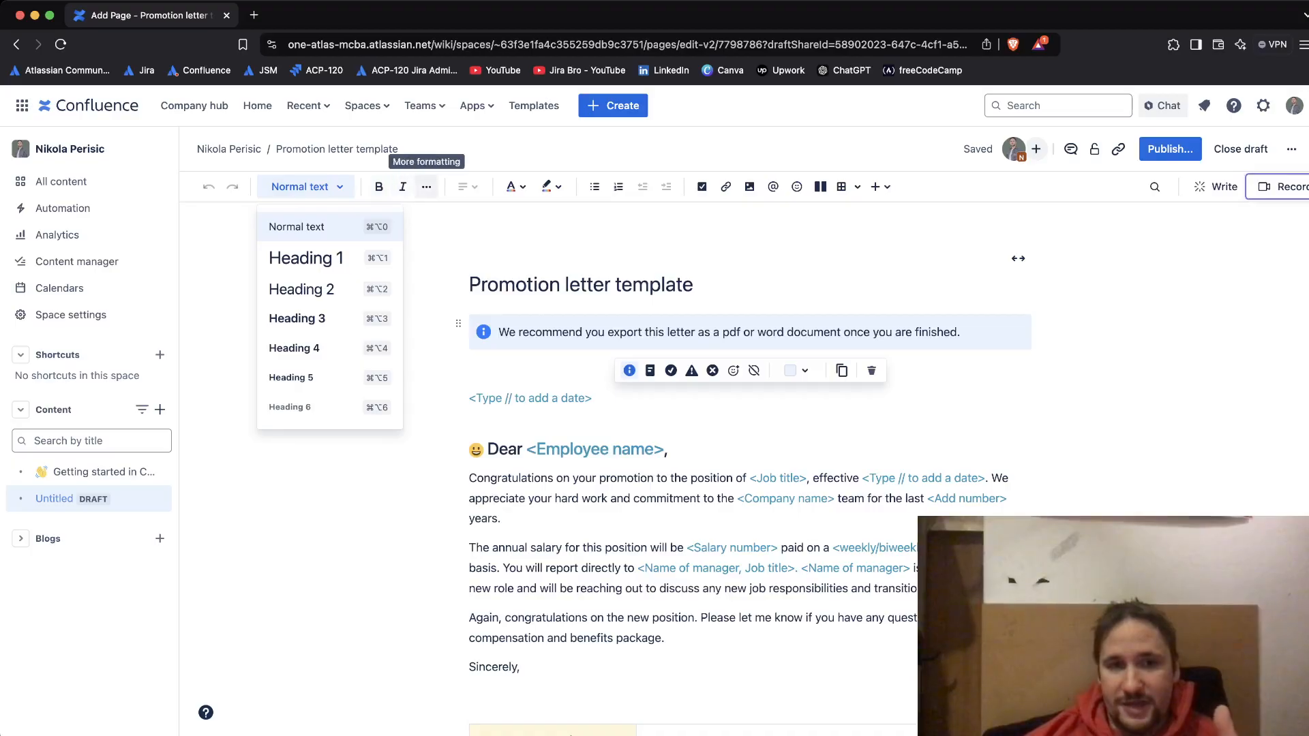
{"action": "left_click", "coordinate": [426, 187]}
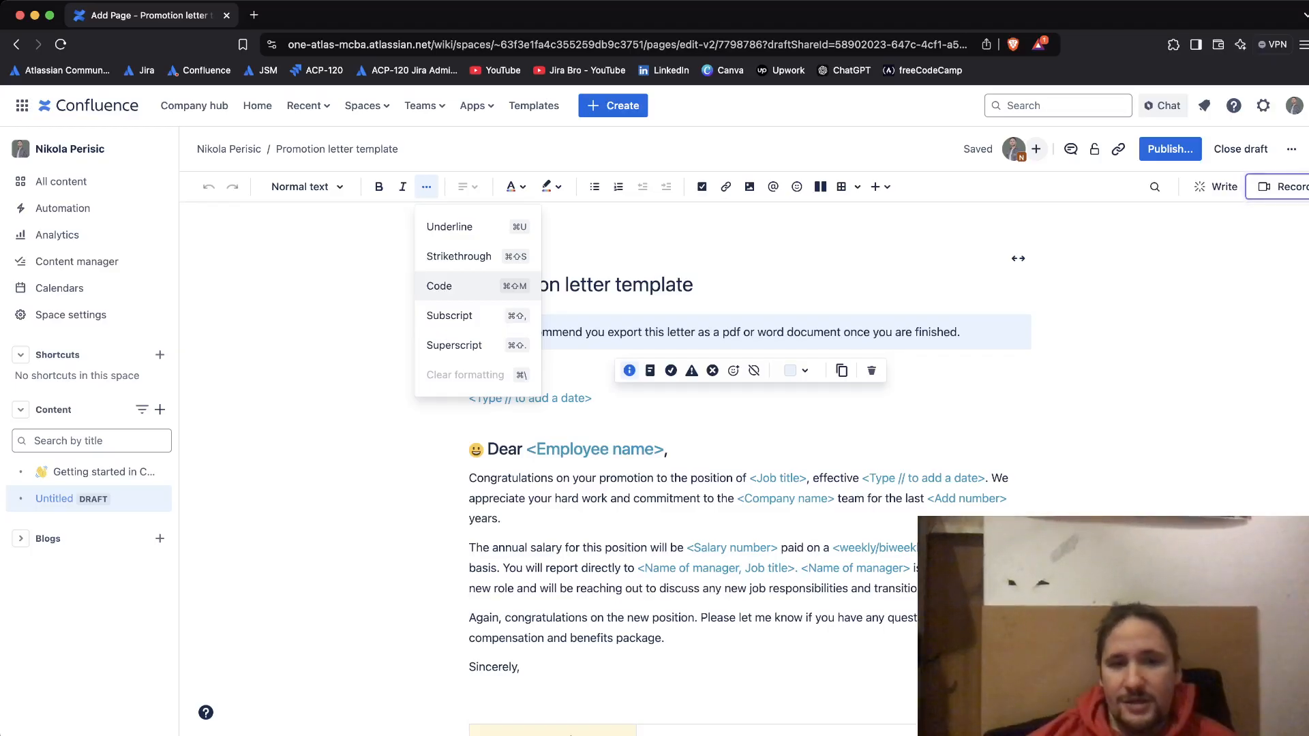
- Add a code-formatted line print("hello") above the "Dear" greeting, followed by an empty line
{"action": "left_click", "coordinate": [469, 448]}
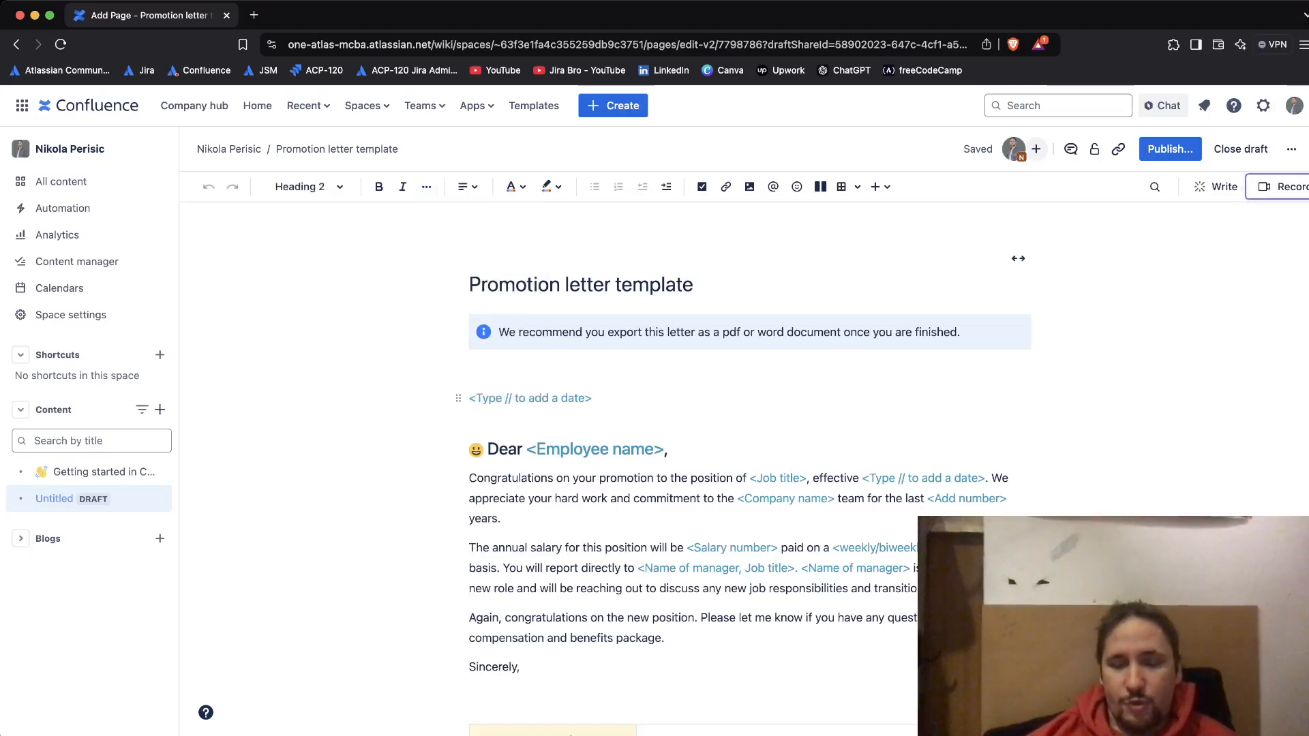
{"action": "key", "text": "Return"}
{"action": "key", "text": "Up"}
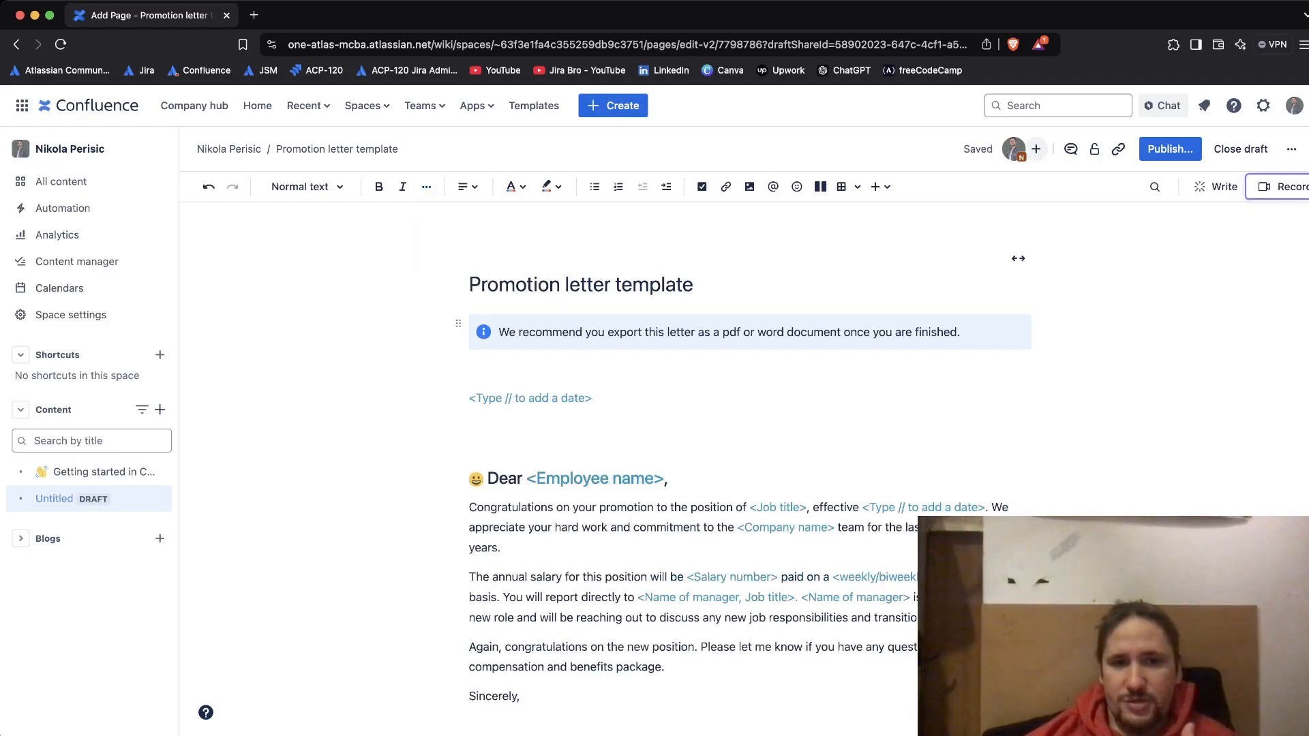
{"action": "left_click", "coordinate": [426, 187]}
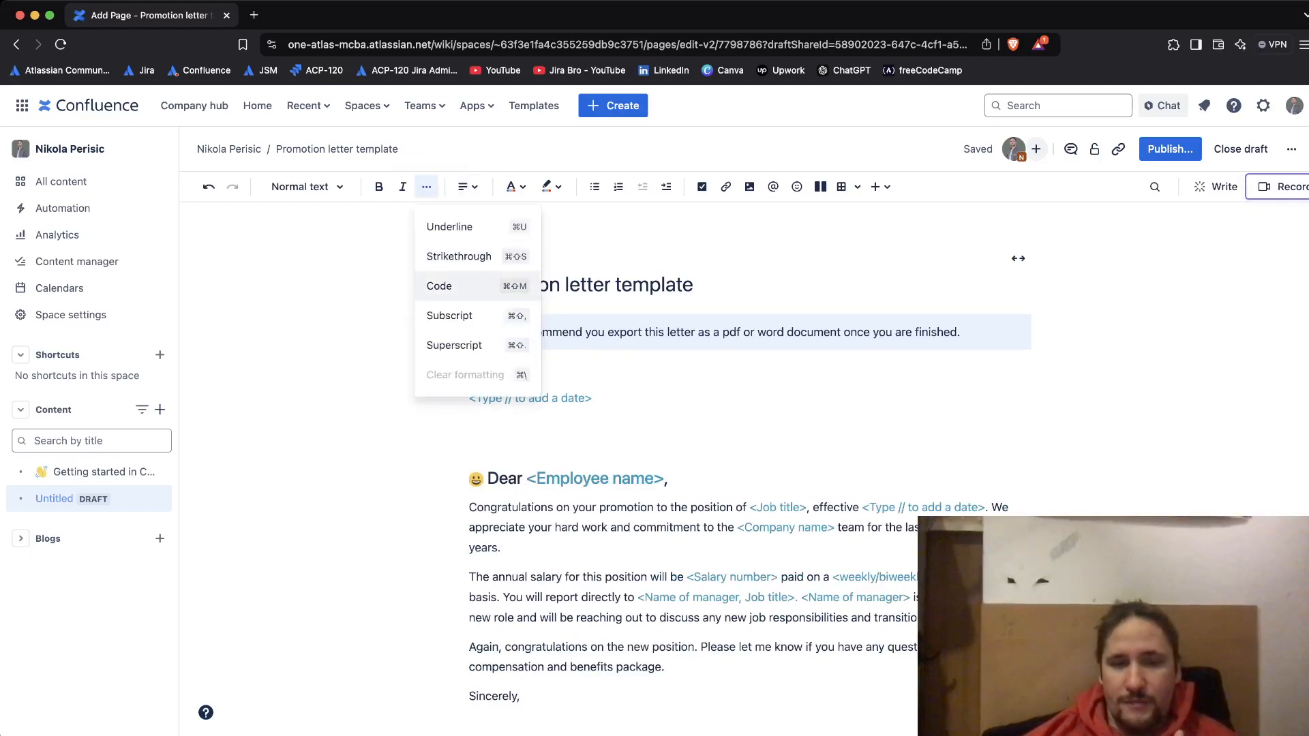
{"action": "left_click", "coordinate": [439, 286]}
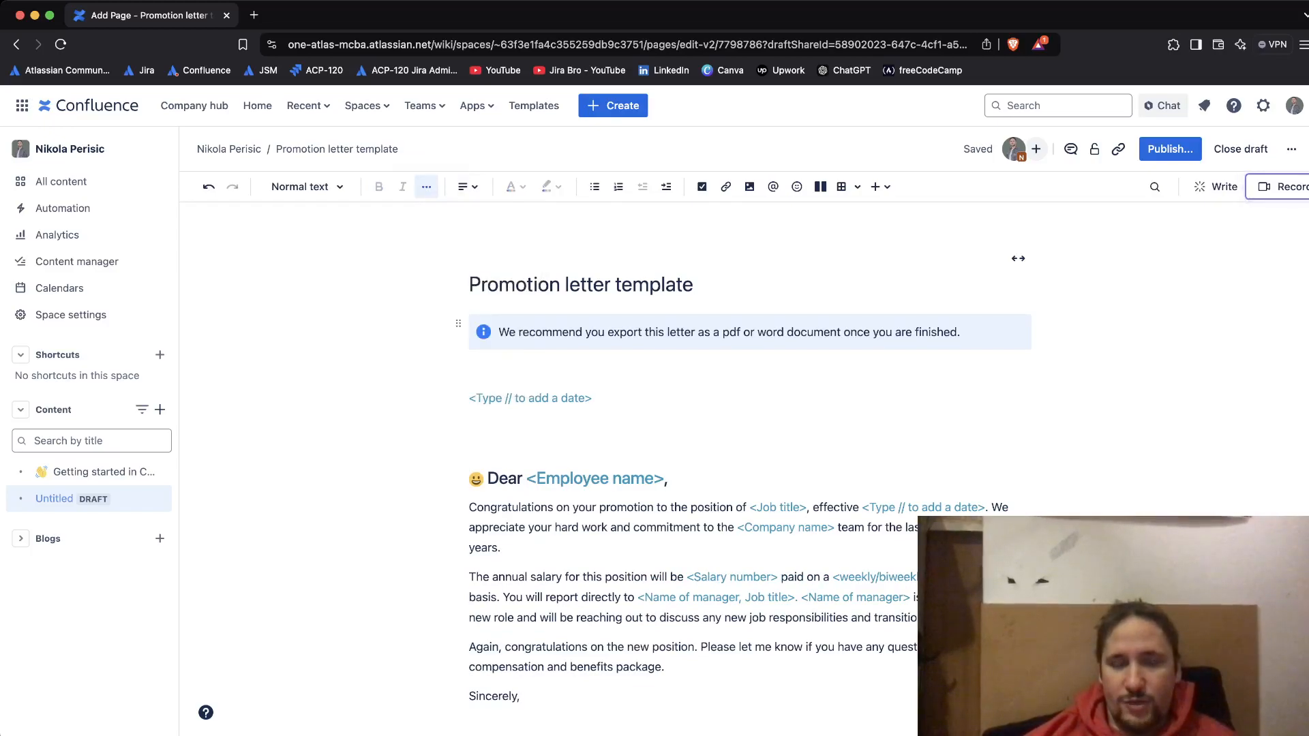
{"action": "type", "text": "print"}
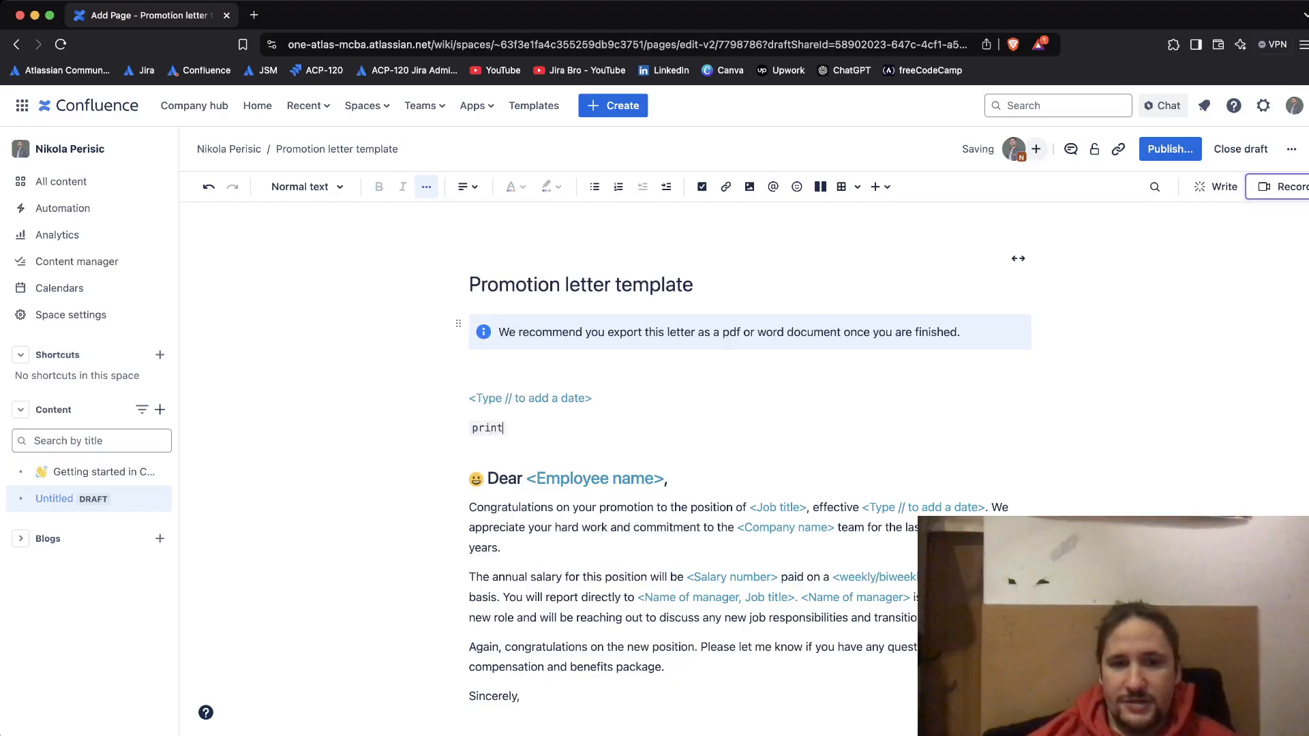
{"action": "type", "text": "(\"hello\""}
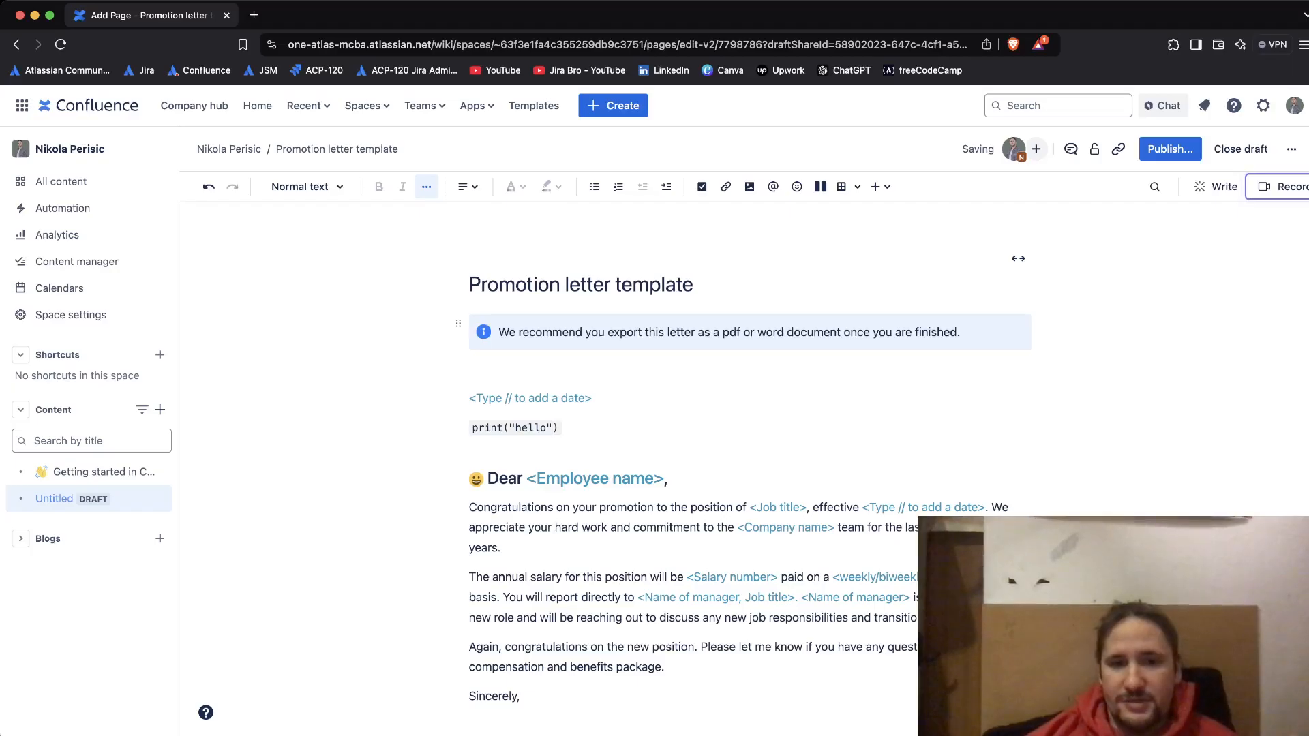
{"action": "key", "text": "Return"}
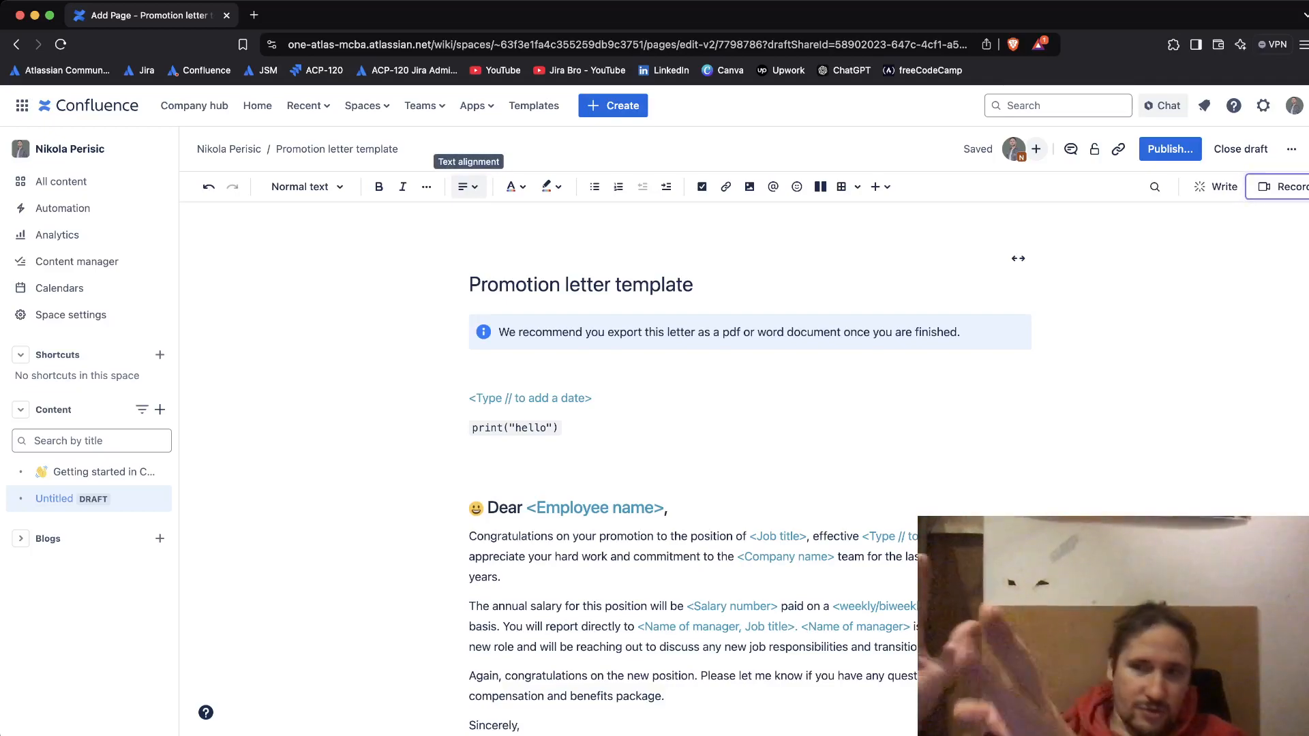
- Examine the text alignment, text colour and highlight colour options available for the page
{"action": "left_click", "coordinate": [468, 187]}
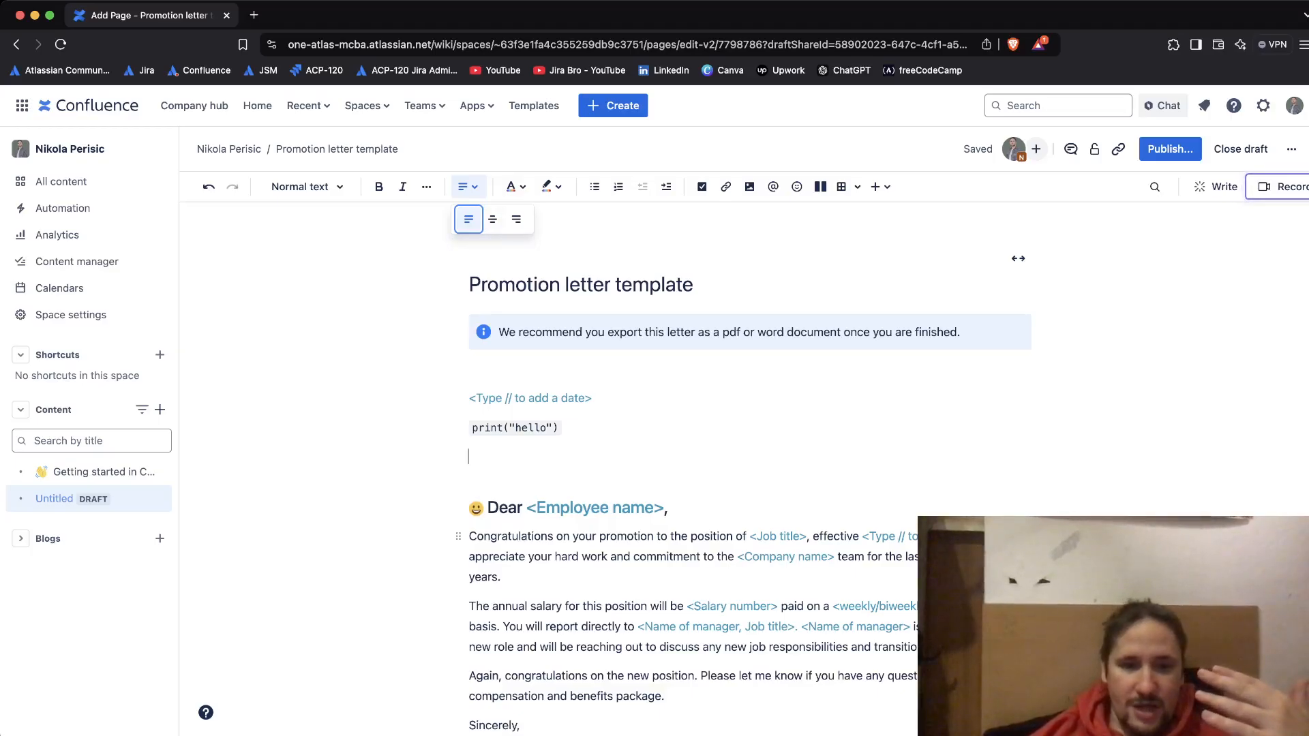
{"action": "key", "text": "Escape"}
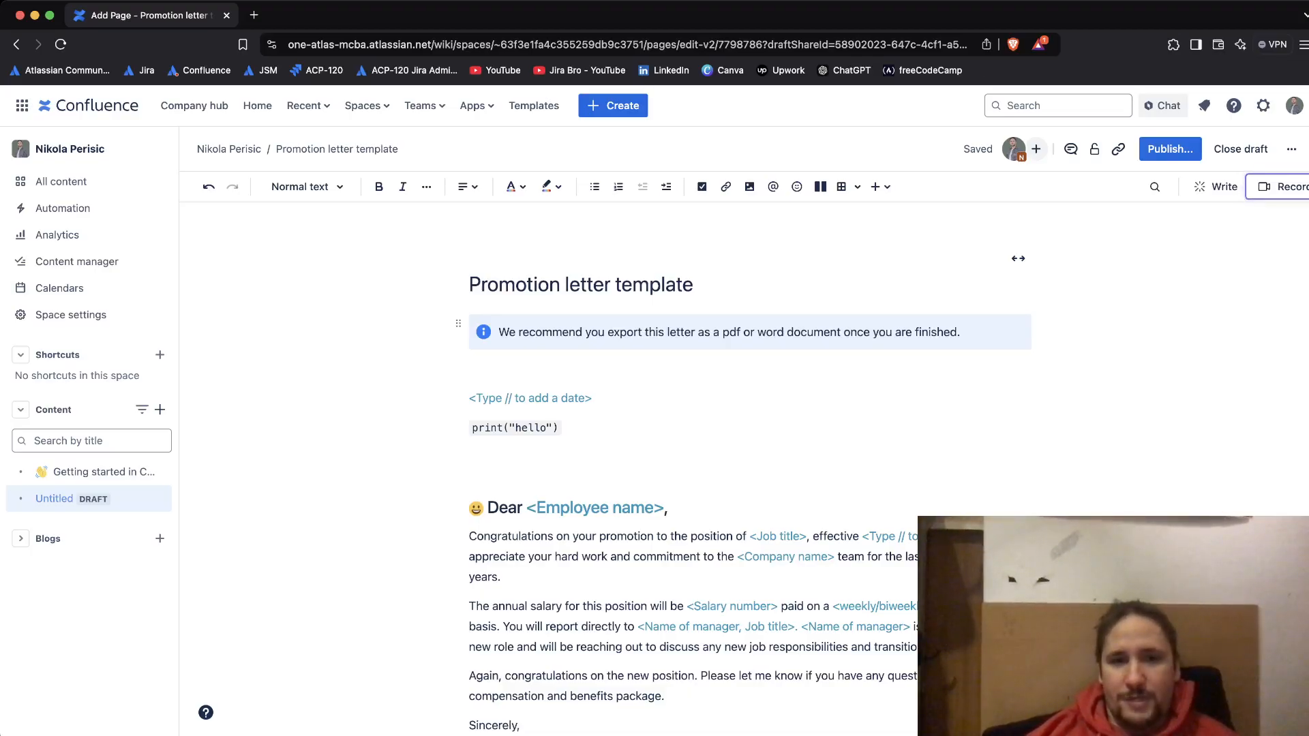
{"action": "left_click", "coordinate": [513, 187]}
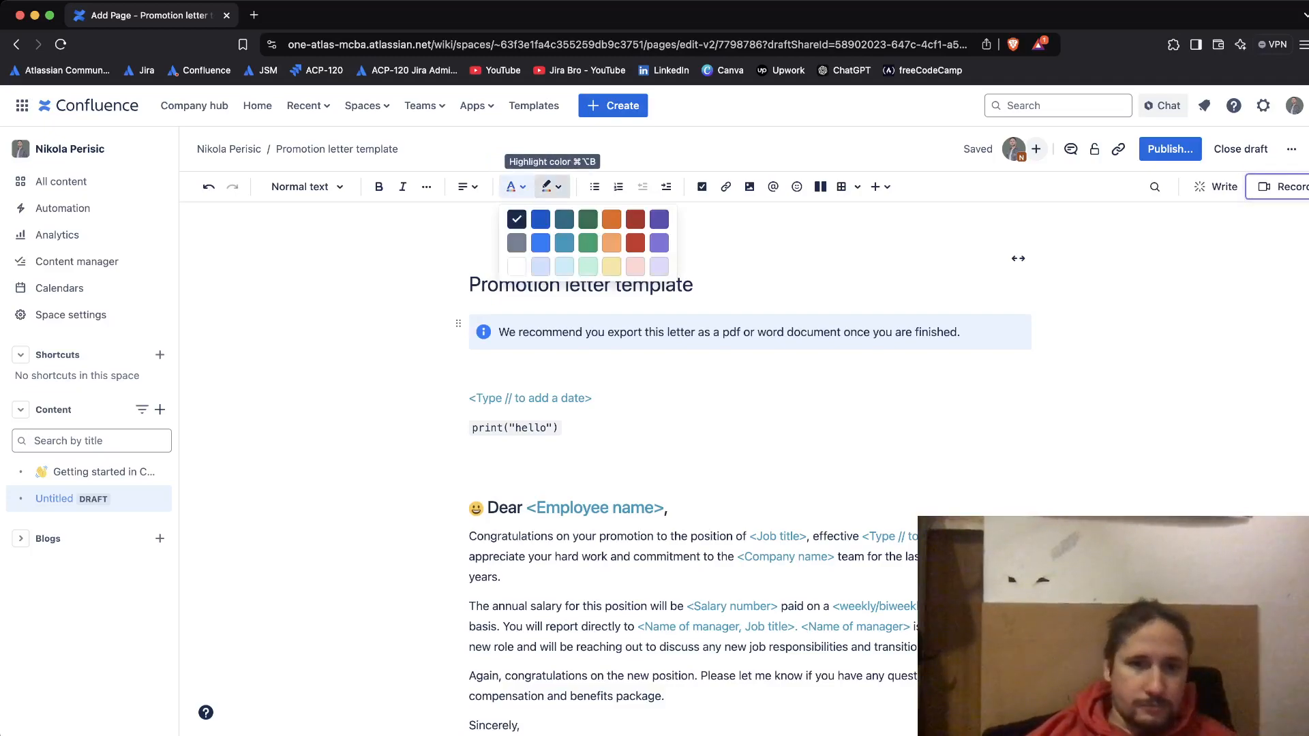
{"action": "left_click", "coordinate": [551, 187]}
- Try to apply a green highlight to the print("hello") code line
{"action": "left_click_drag", "start_coordinate": [560, 428], "coordinate": [470, 428]}
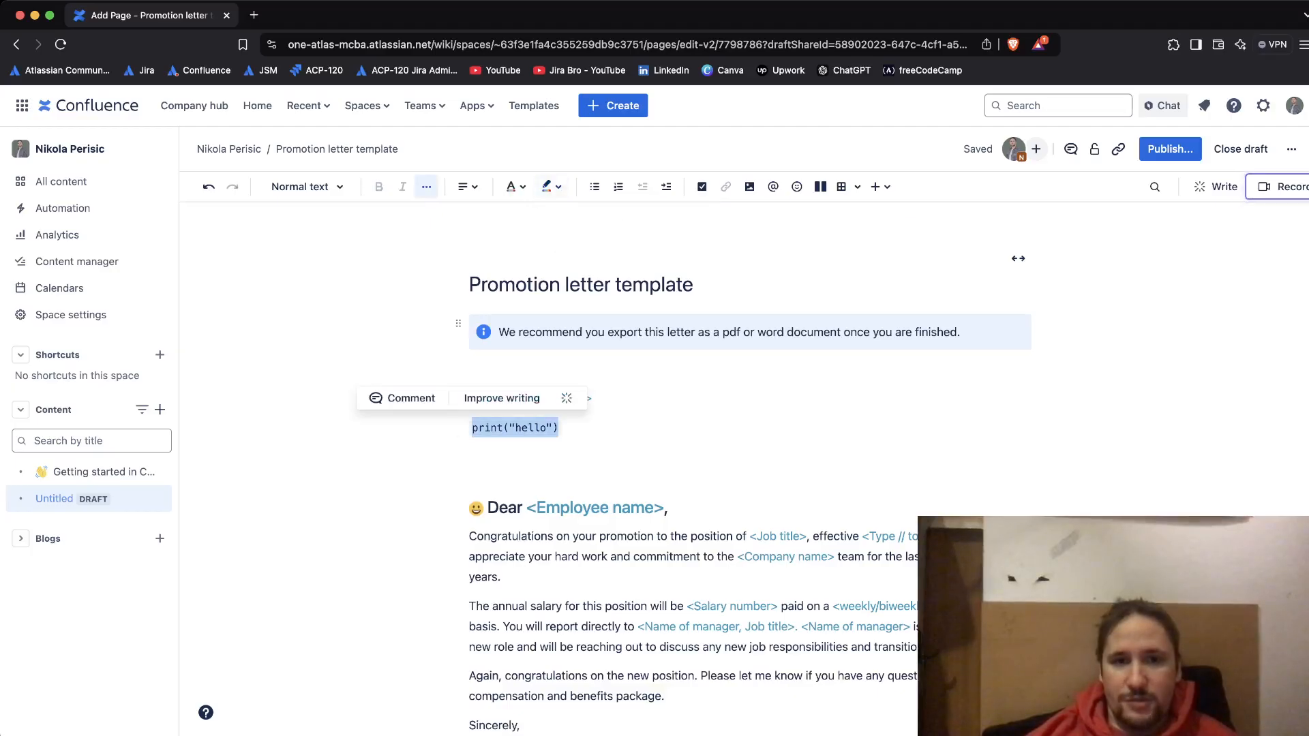
{"action": "left_click", "coordinate": [551, 187]}
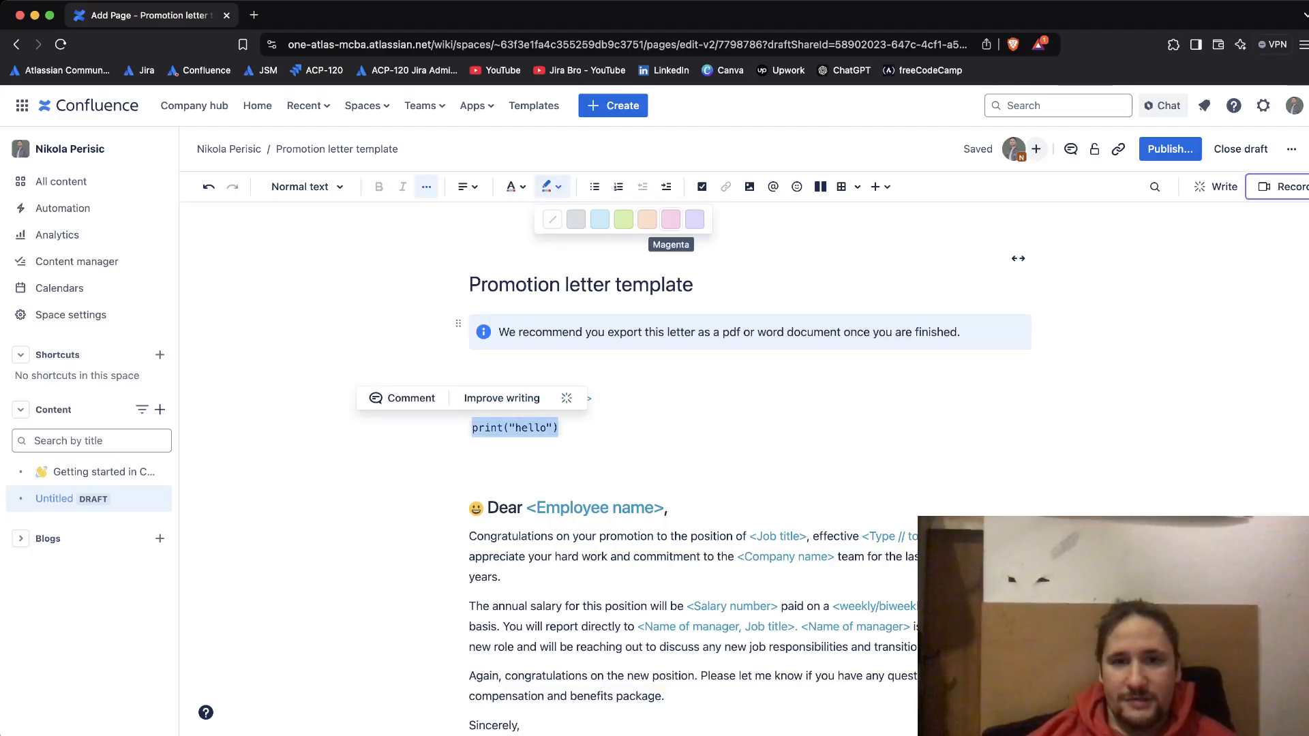
{"action": "left_click", "coordinate": [623, 246]}
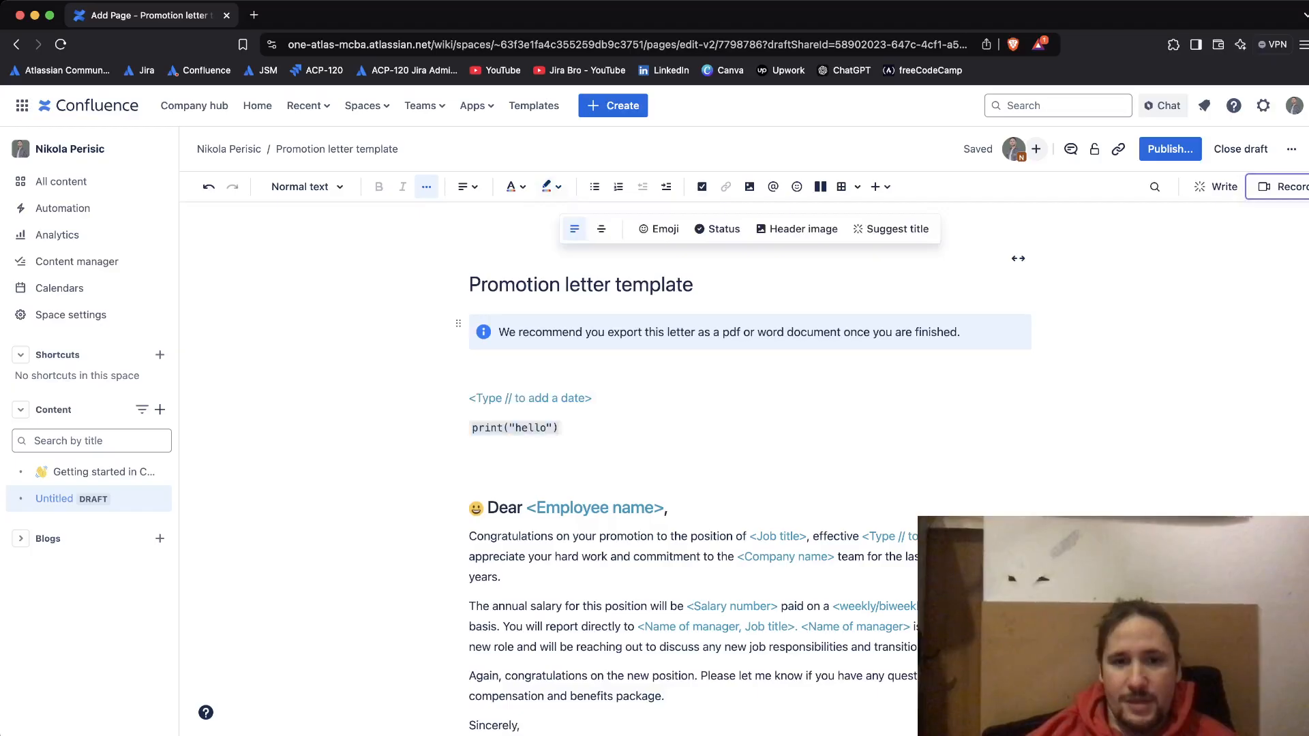
{"action": "left_click_drag", "start_coordinate": [559, 428], "coordinate": [472, 429]}
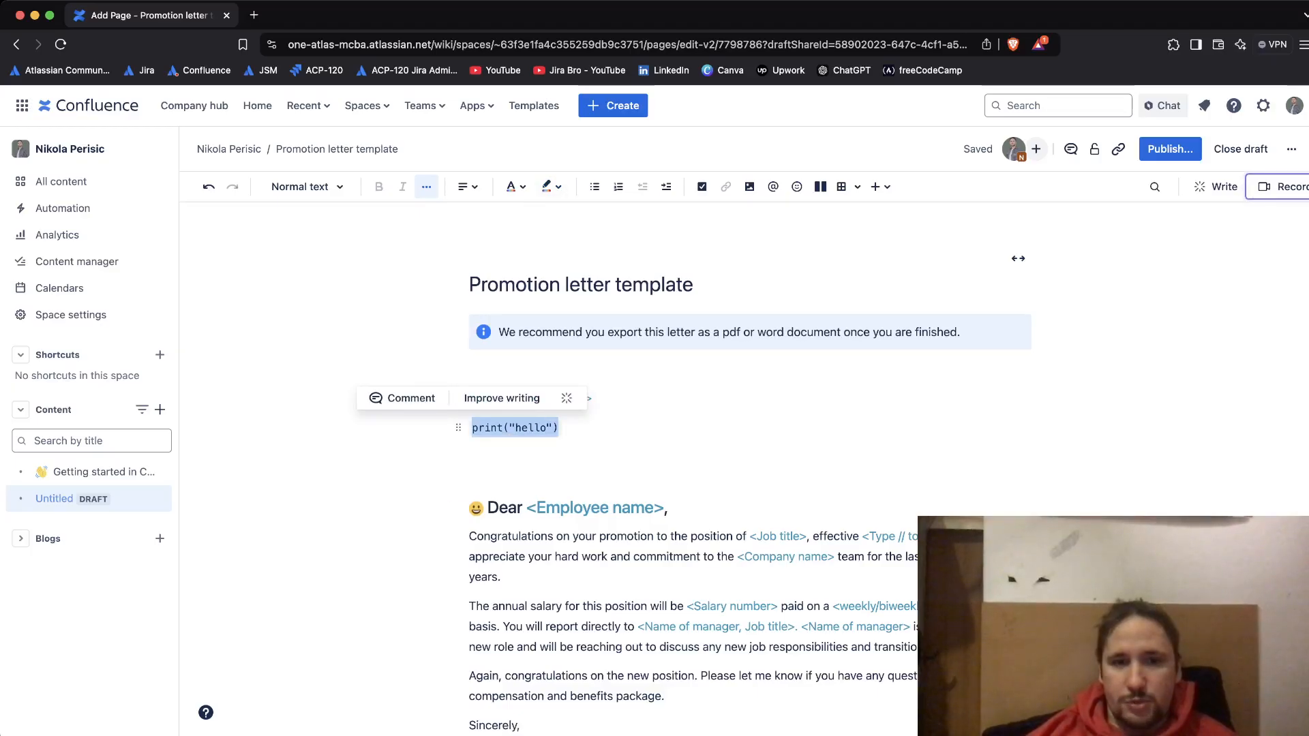
{"action": "left_click", "coordinate": [503, 577]}
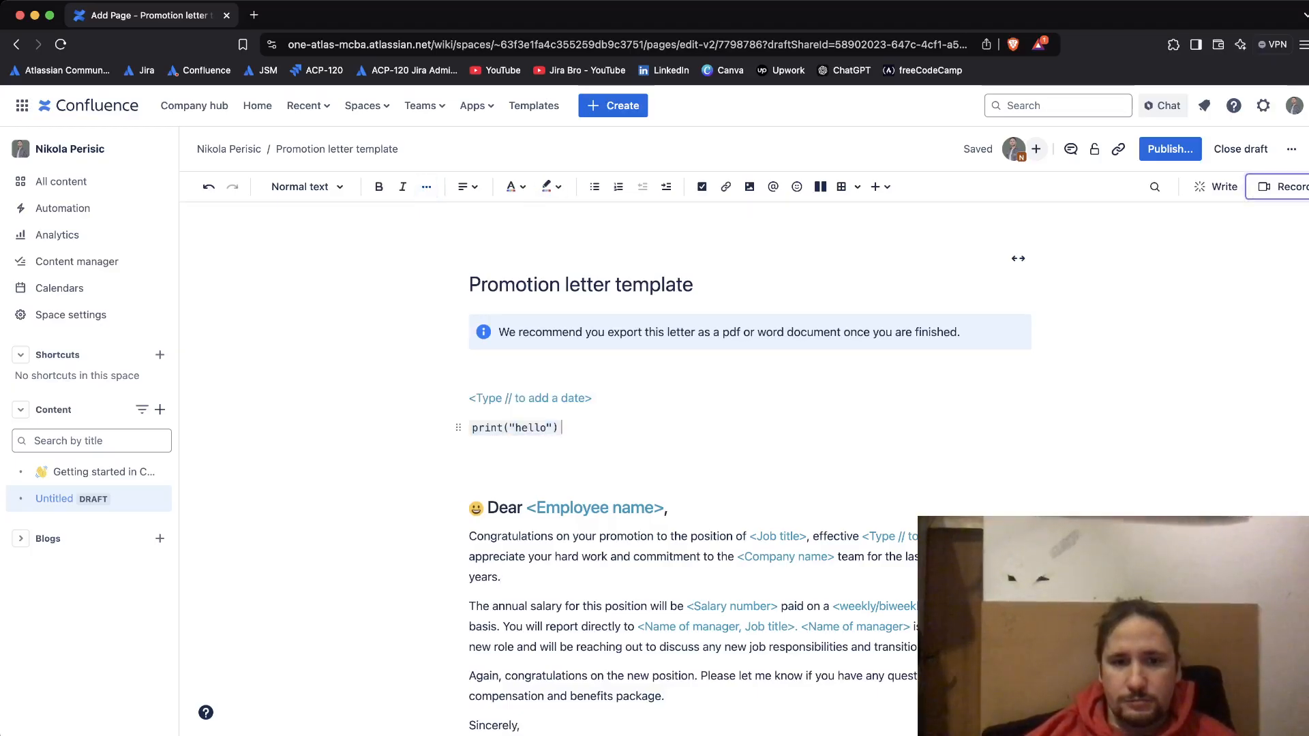
{"action": "left_click_drag", "start_coordinate": [559, 428], "coordinate": [471, 428]}
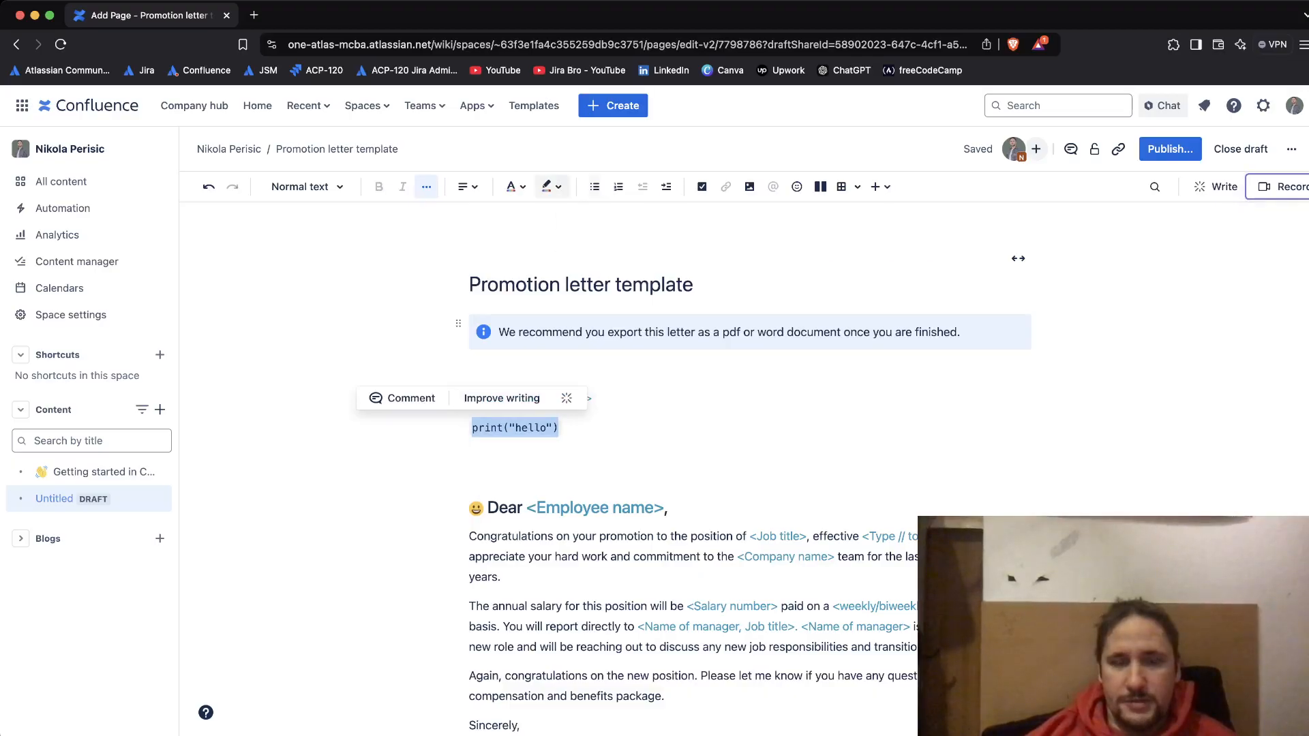
{"action": "left_click", "coordinate": [551, 187]}
{"action": "left_click", "coordinate": [623, 220]}
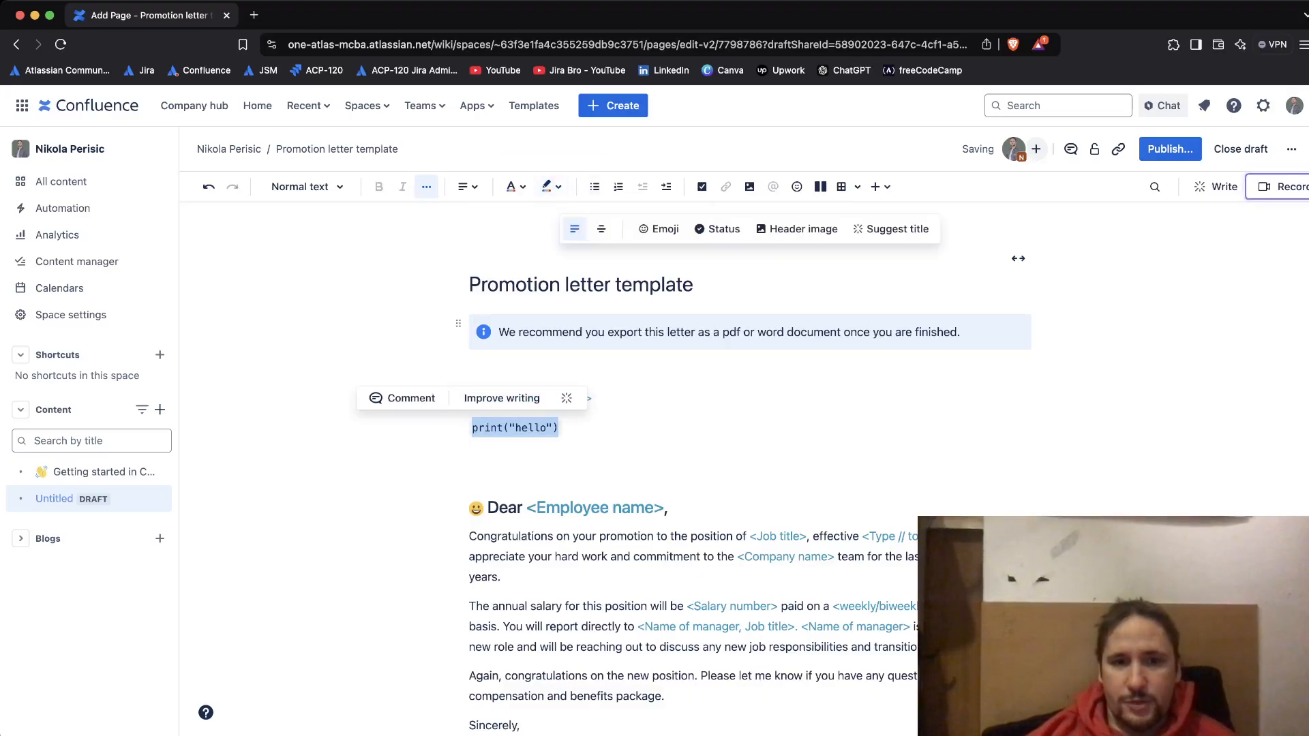
{"action": "left_click", "coordinate": [471, 456]}
- Try to highlight the print("hello") code text in Teal
{"action": "left_click_drag", "start_coordinate": [558, 428], "coordinate": [472, 428]}
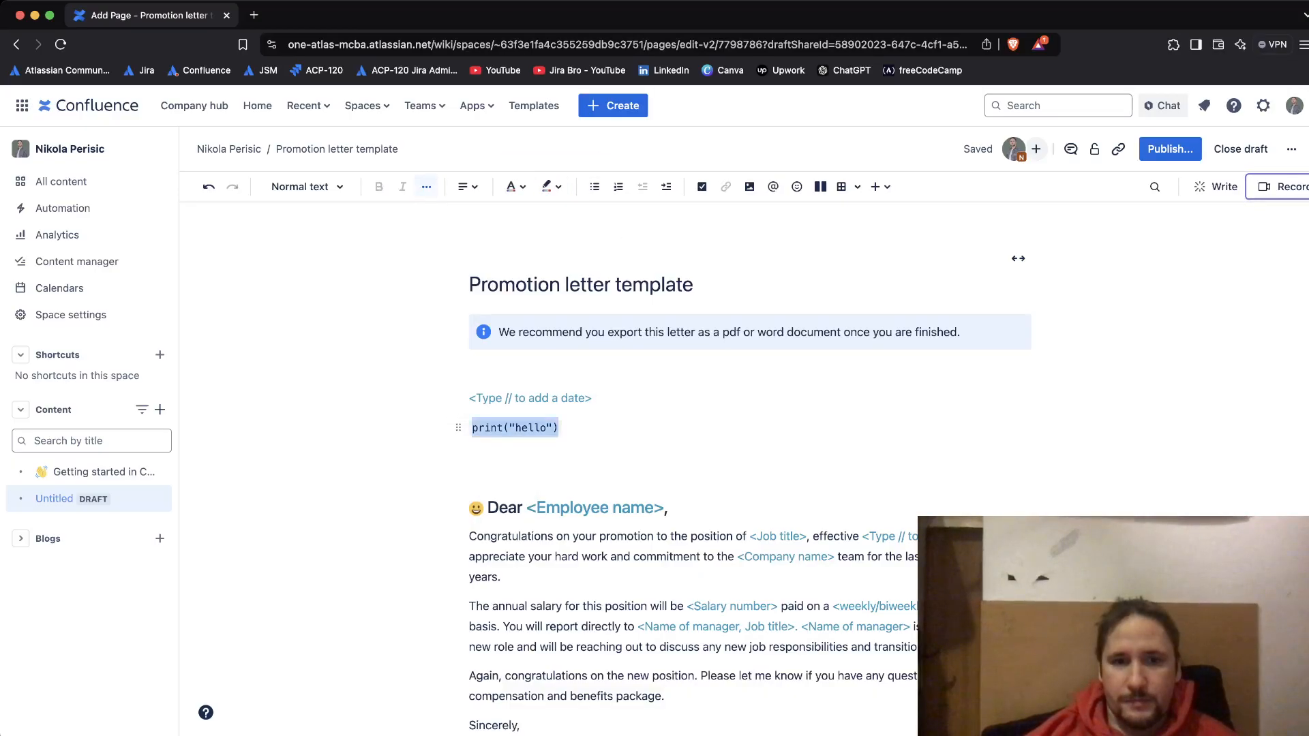
{"action": "left_click", "coordinate": [551, 187]}
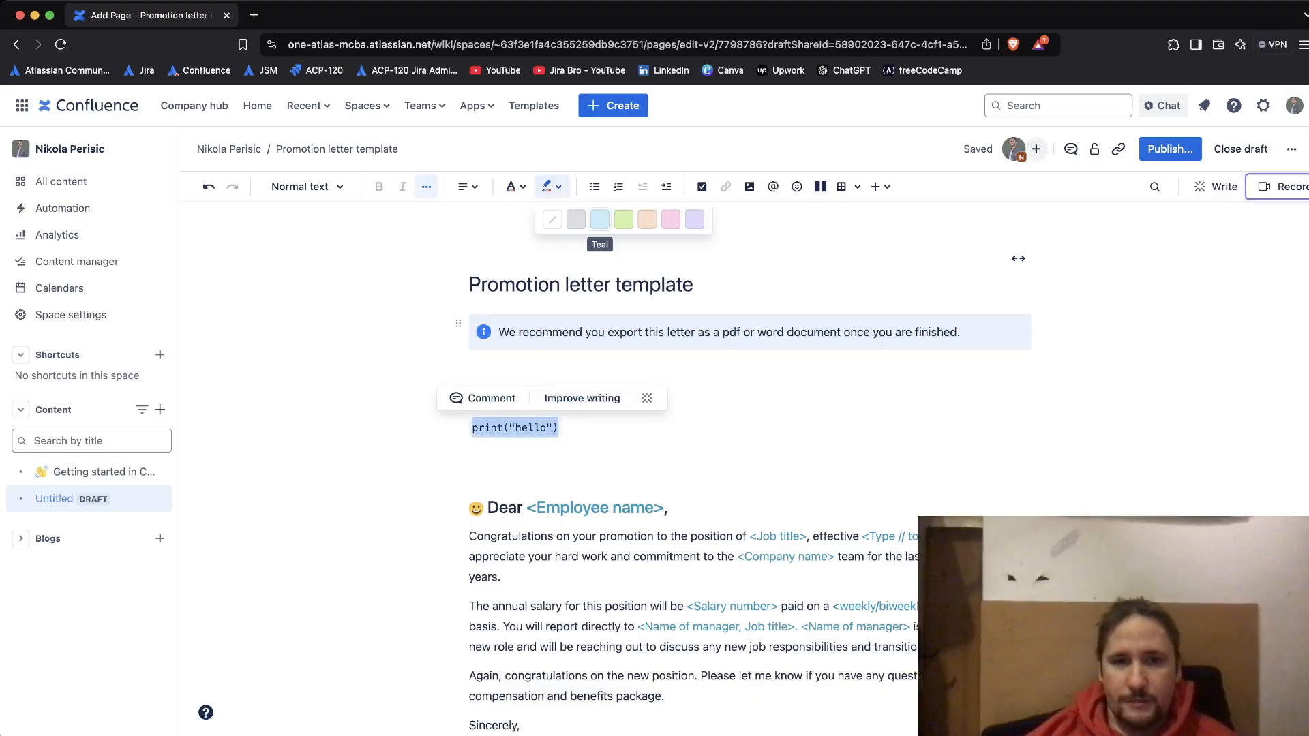
{"action": "left_click", "coordinate": [600, 219]}
{"action": "left_click", "coordinate": [472, 427]}
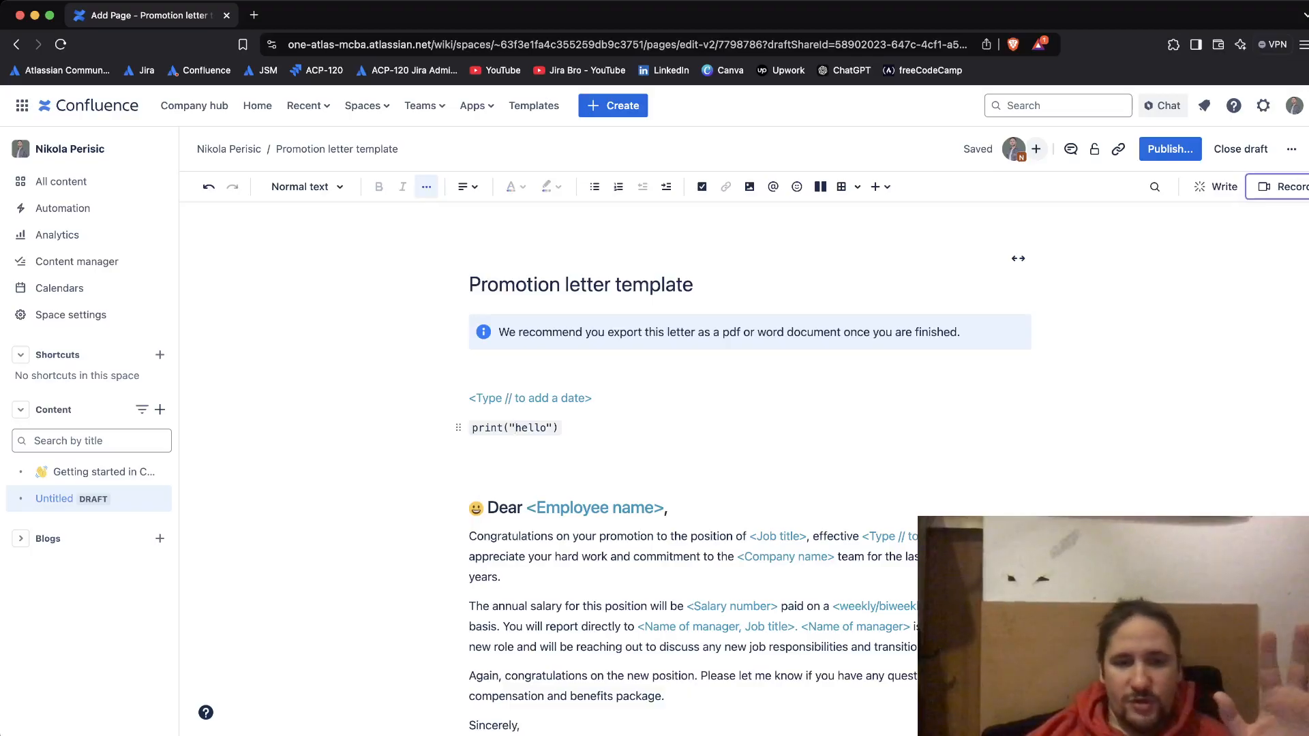
{"action": "key", "text": "shift+End"}
- Insert an action item on the empty line below the code and mention the fourth suggested person as its assignee
{"action": "left_click", "coordinate": [470, 456]}
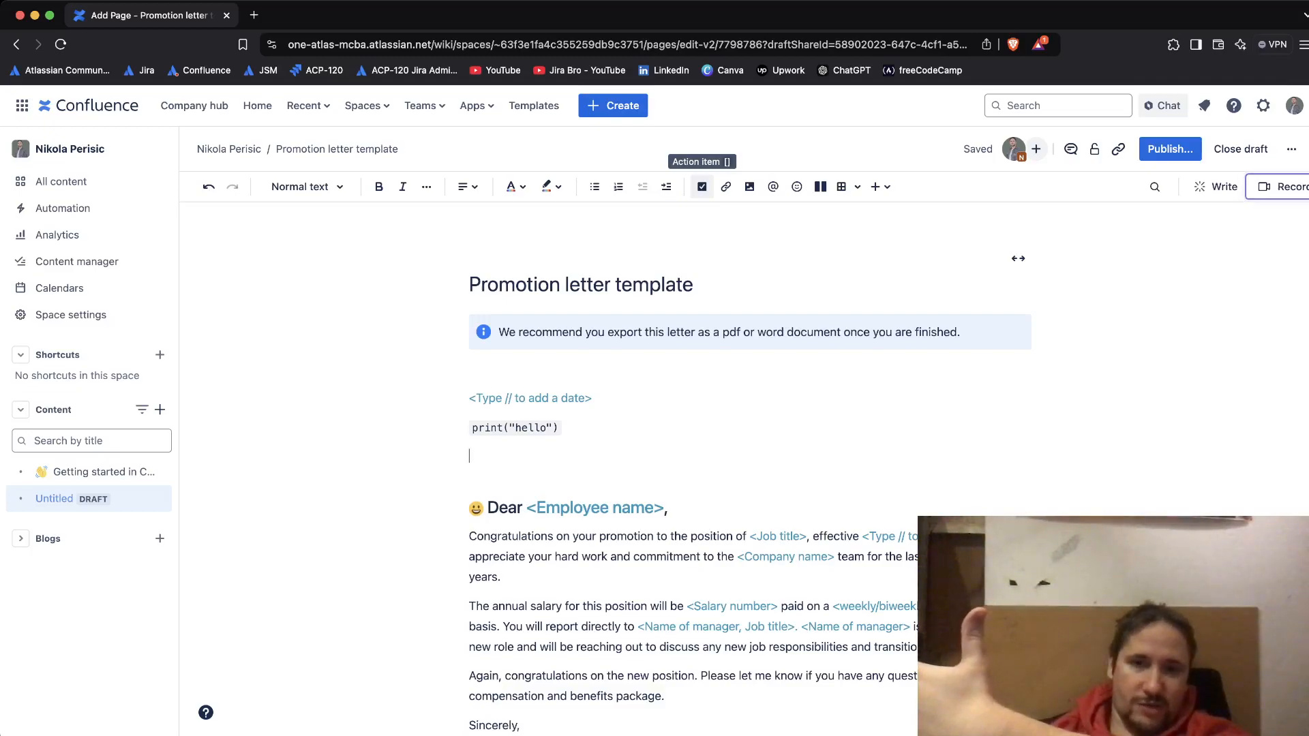
{"action": "left_click", "coordinate": [701, 187]}
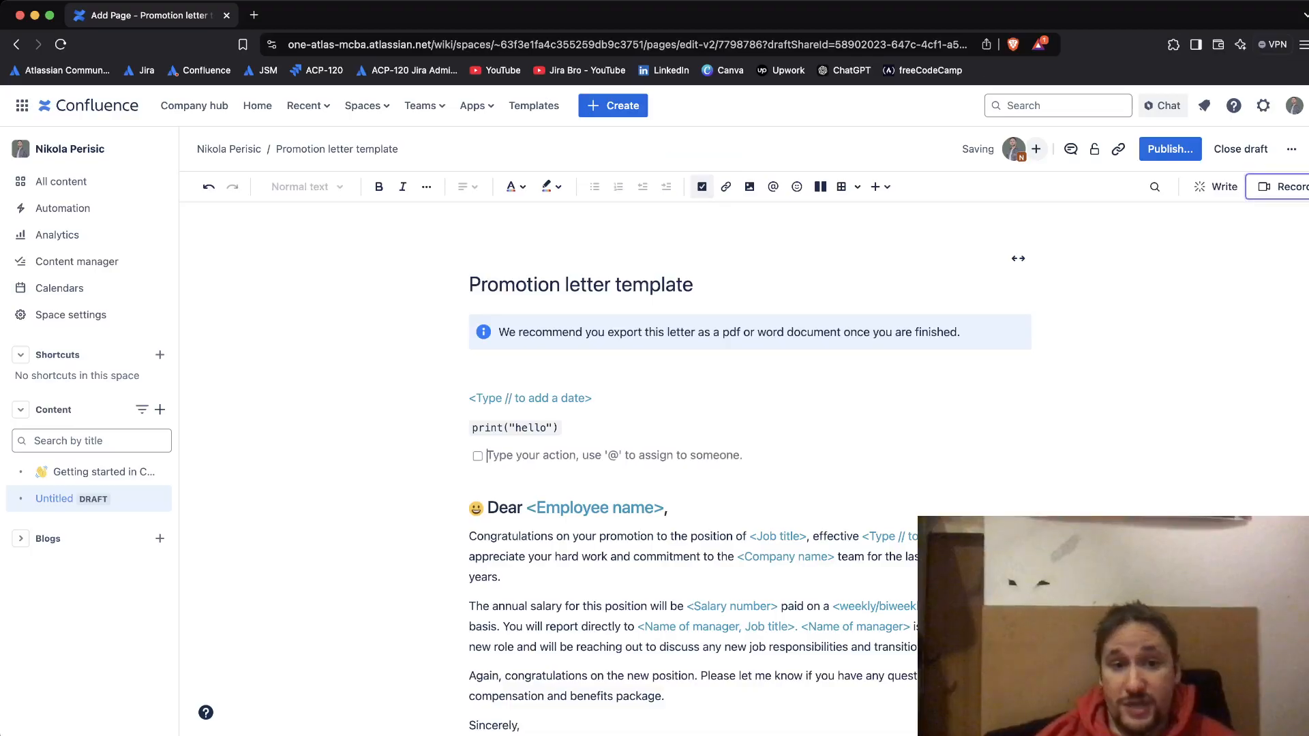
{"action": "type", "text": "@"}
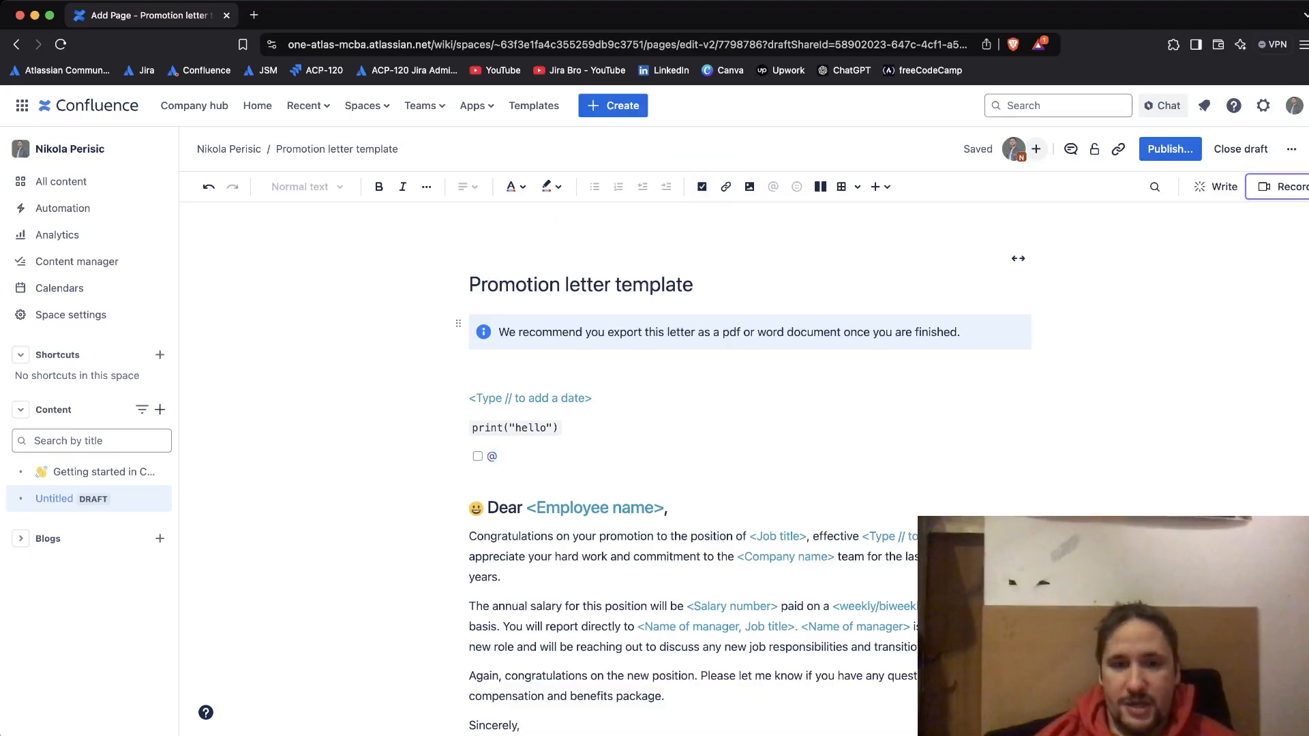
{"action": "key", "text": "Down"}
{"action": "key", "text": "Down"}
{"action": "key", "text": "Down"}
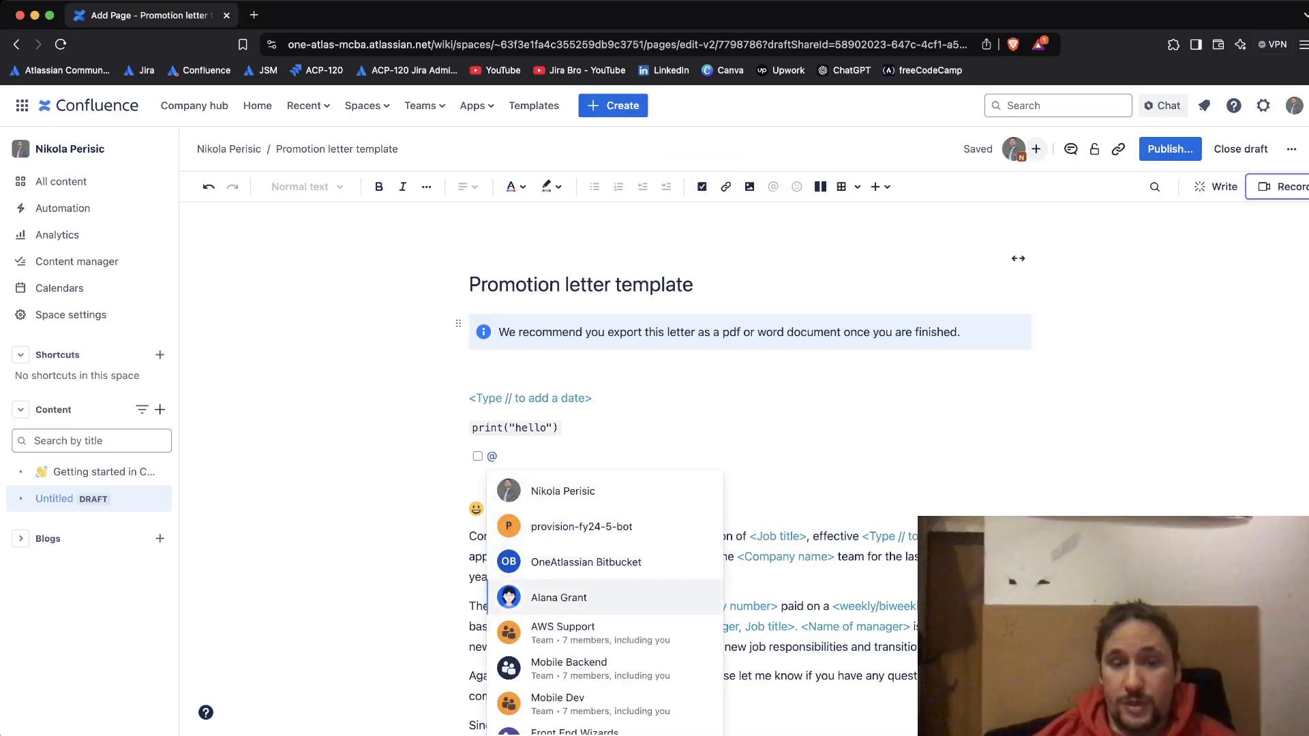
{"action": "key", "text": "Return"}
- Complete the action item after the mention with the text "to finish the ROI report by next week"
{"action": "type", "text": "to g"}
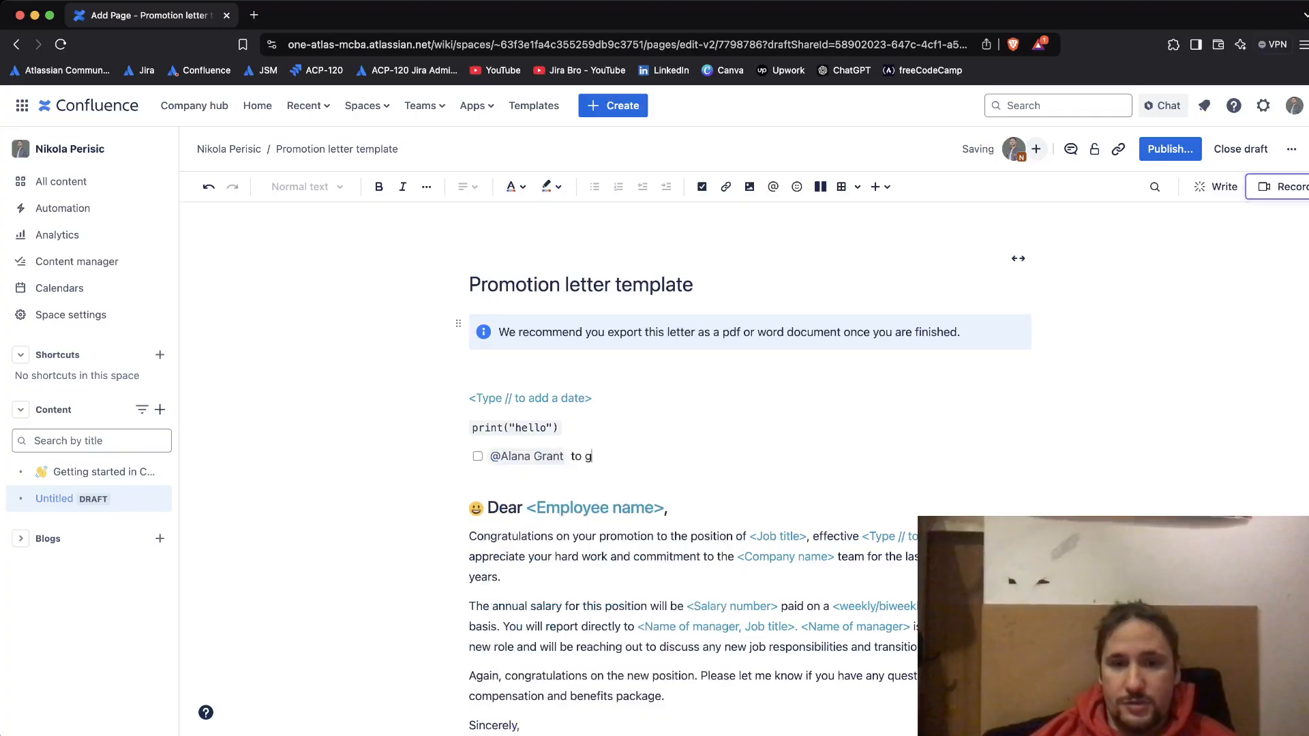
{"action": "key", "text": "BackSpace"}
{"action": "type", "text": "finish the R"}
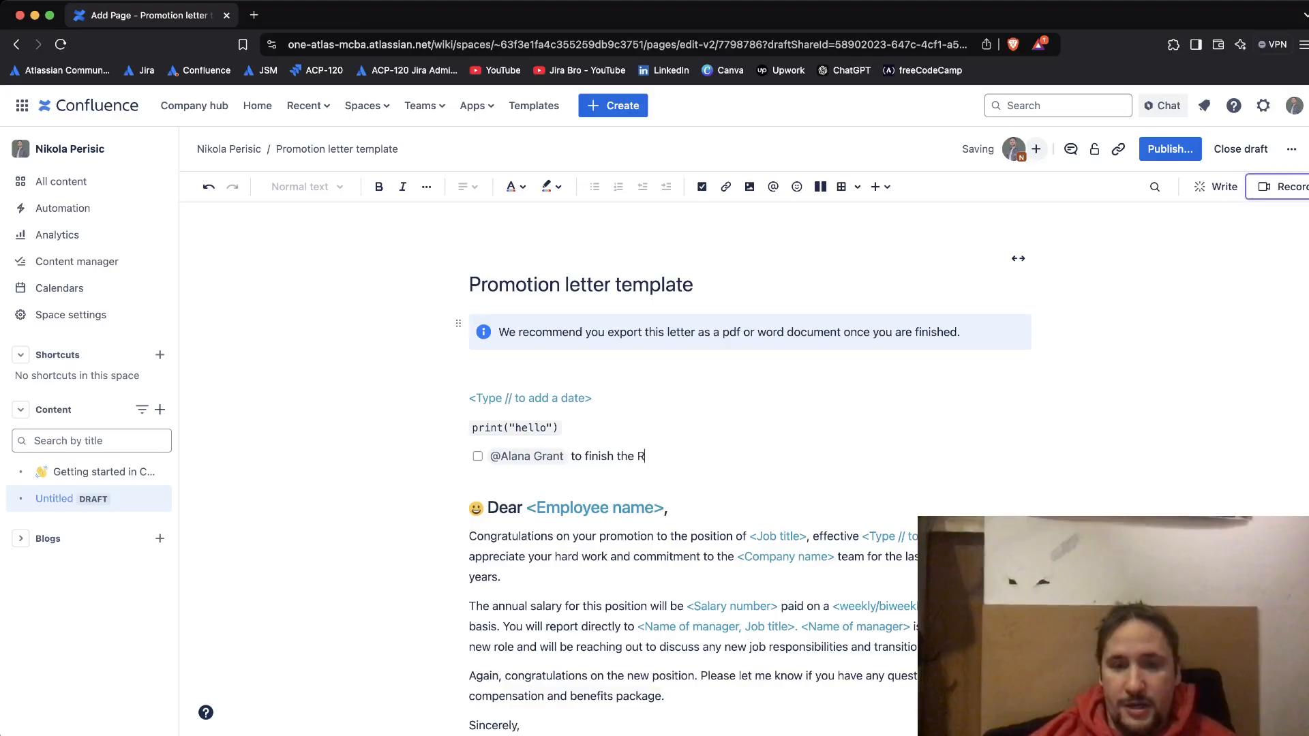
{"action": "type", "text": "OI report by next we"}
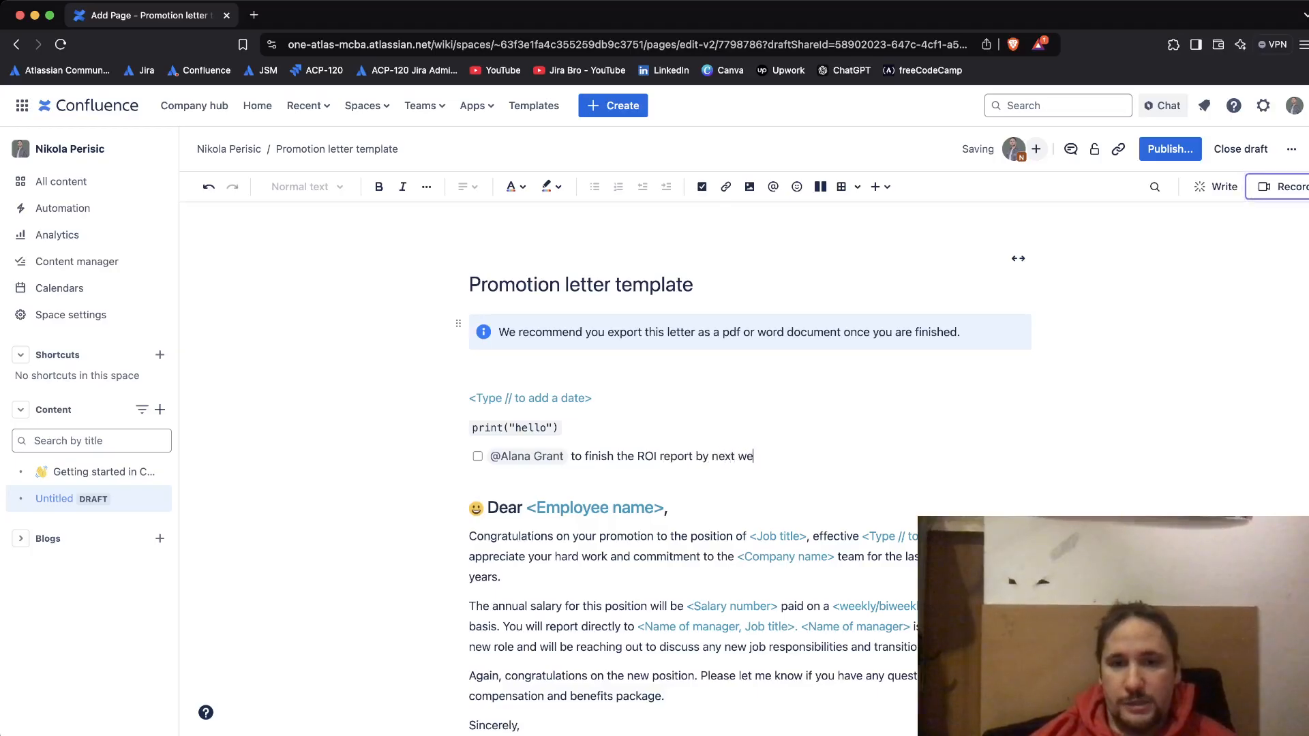
{"action": "type", "text": "ek"}
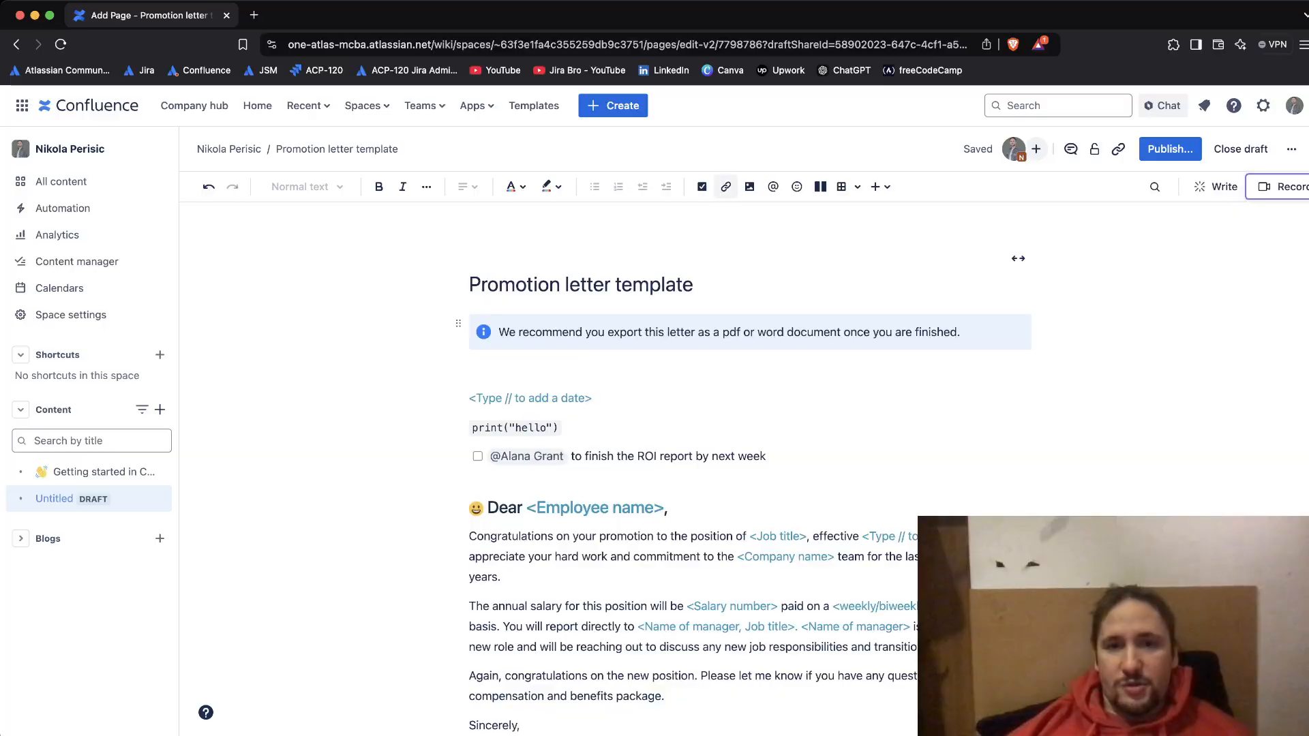
- Link the word "week" in the action item to the recently viewed Confluence item "Untitled whiteboard (1)"
{"action": "left_click", "coordinate": [725, 187]}
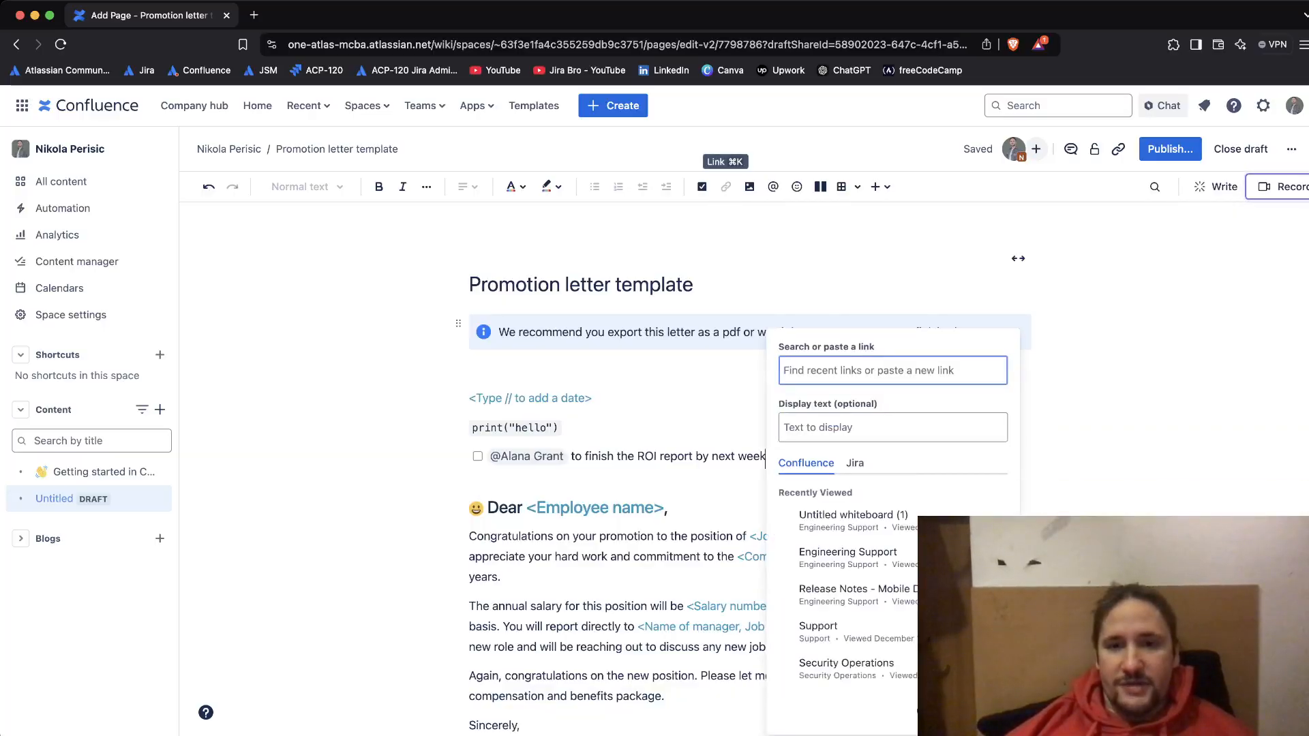
{"action": "left_click", "coordinate": [681, 507]}
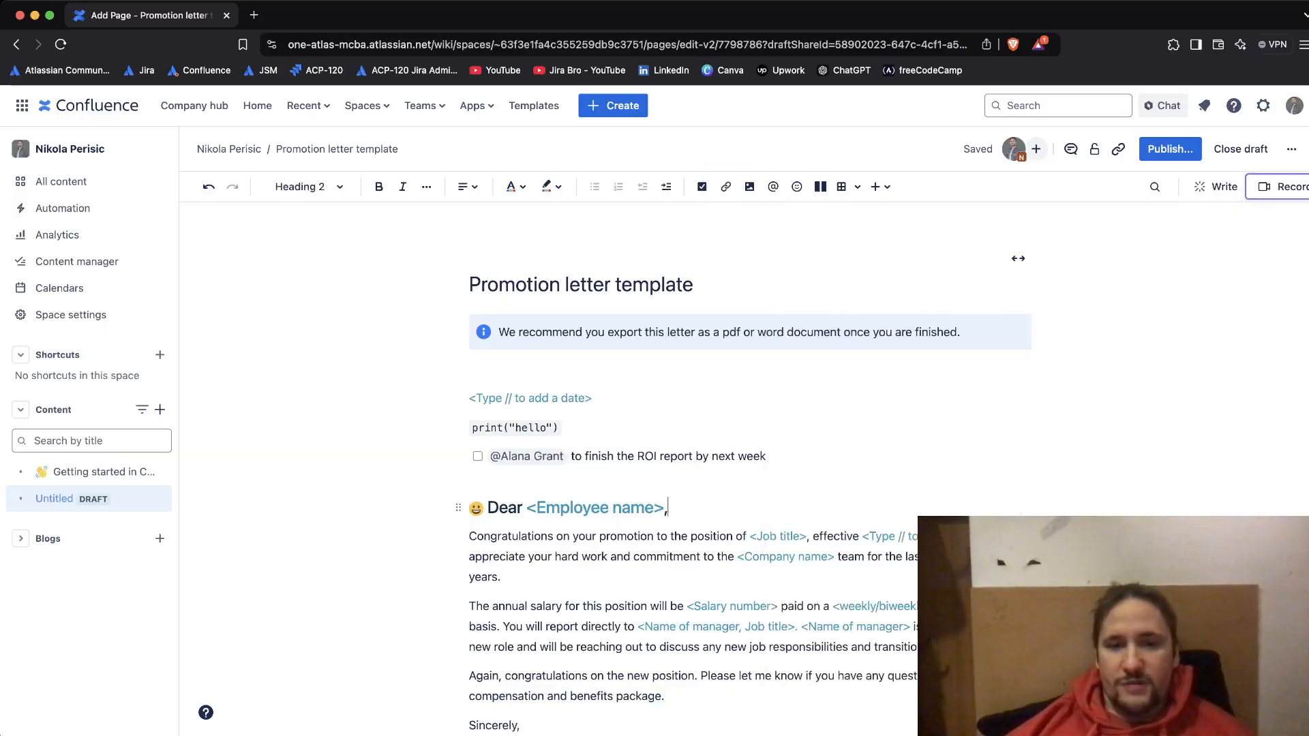
{"action": "left_click_drag", "start_coordinate": [769, 457], "coordinate": [747, 456]}
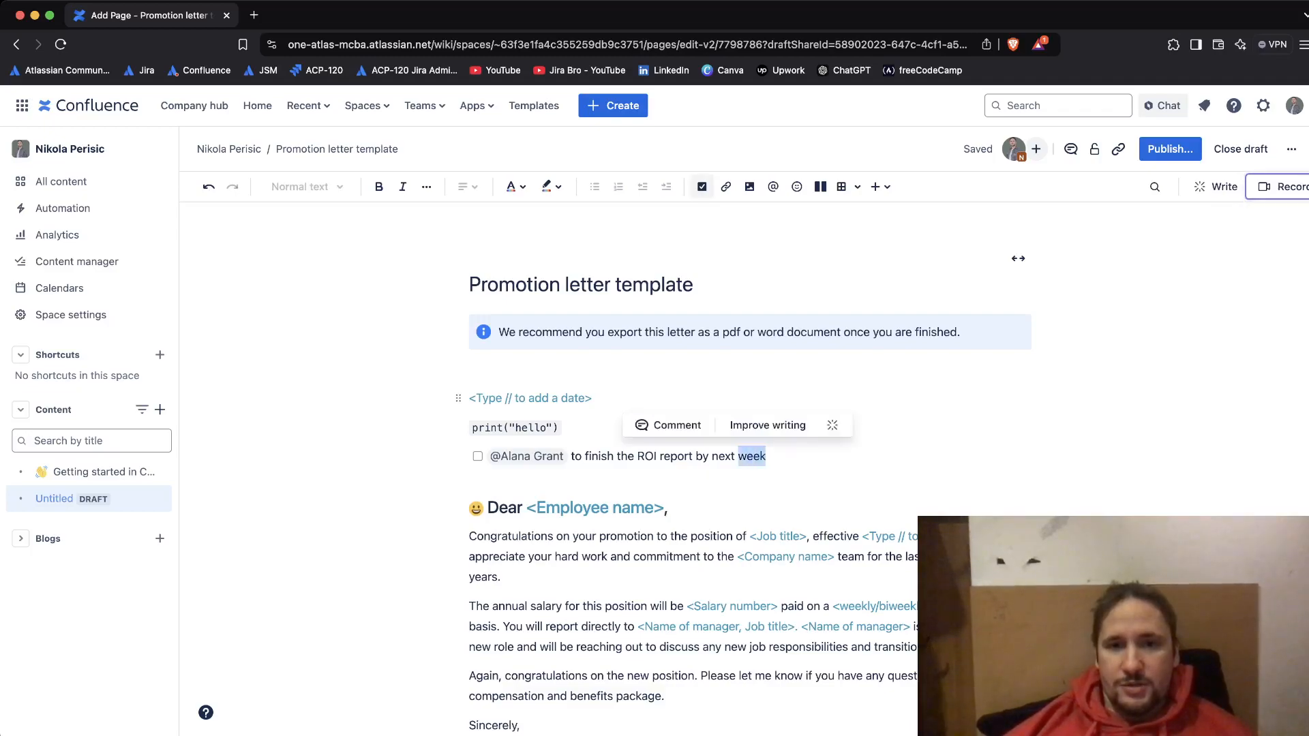
{"action": "left_click", "coordinate": [725, 187]}
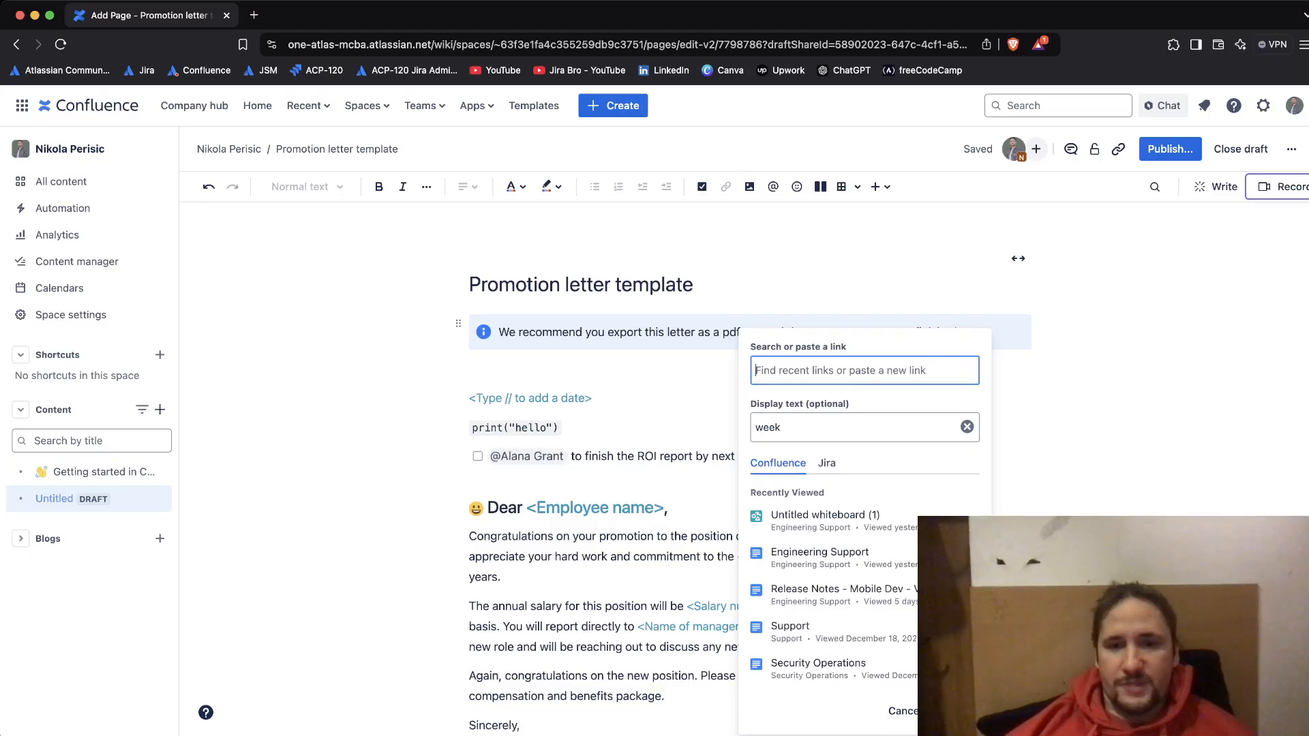
{"action": "key", "text": "Down"}
{"action": "key", "text": "Down"}
{"action": "key", "text": "Down"}
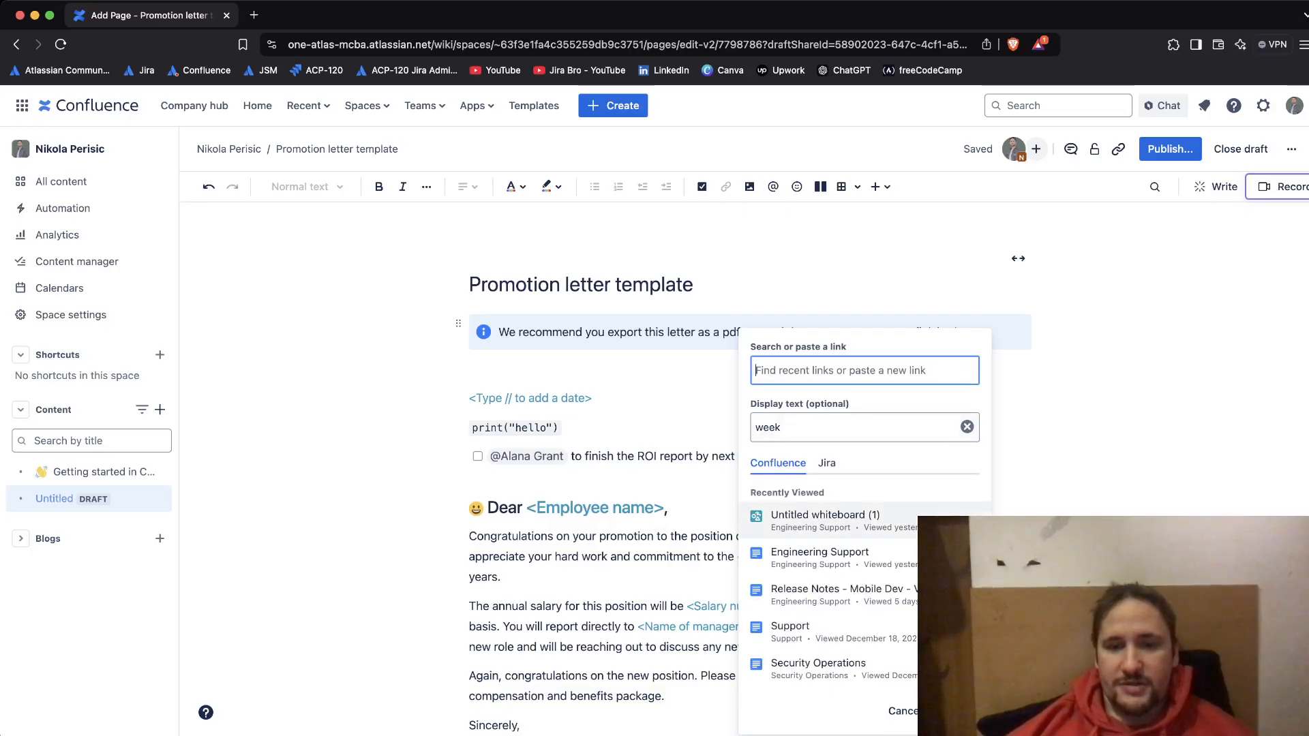
{"action": "key", "text": "Return"}
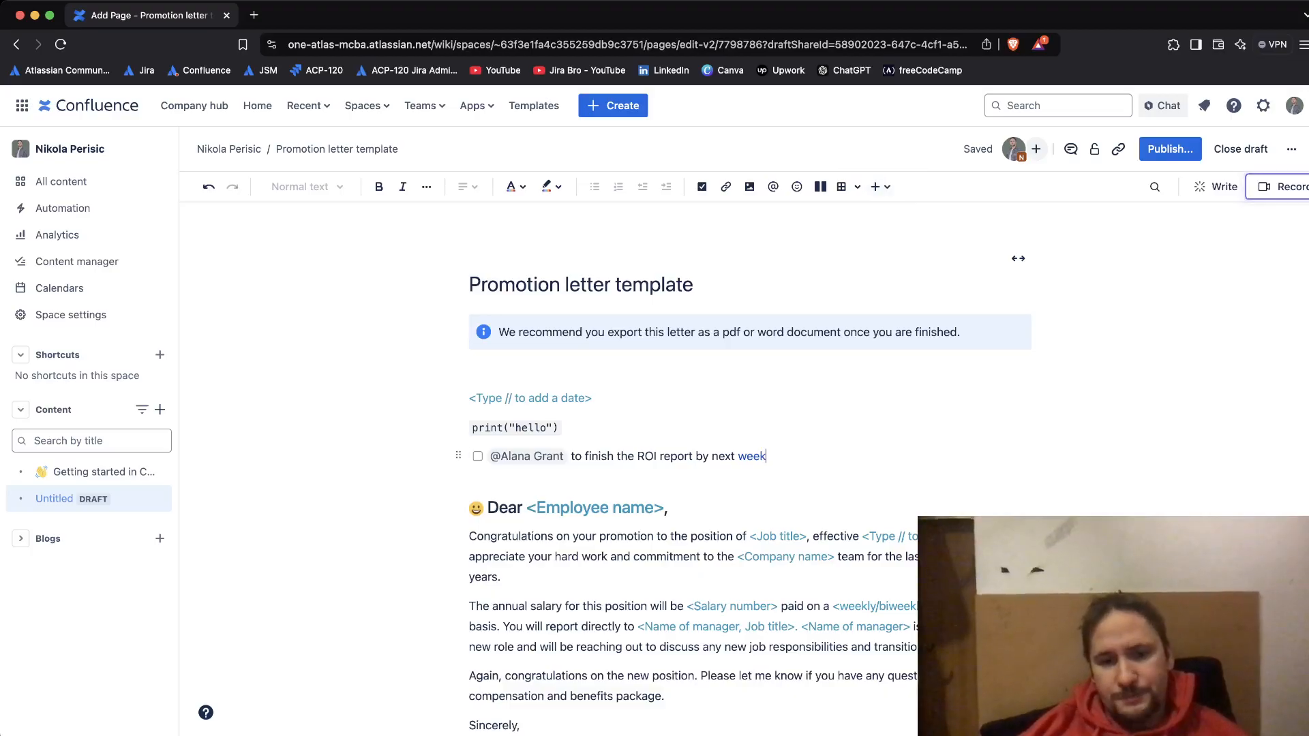
- Review the rest of the letter down to the signature table and return to the beginning of the page
{"action": "key", "text": "Down"}
{"action": "key", "text": "Down"}
{"action": "key", "text": "Down"}
{"action": "key", "text": "Down"}
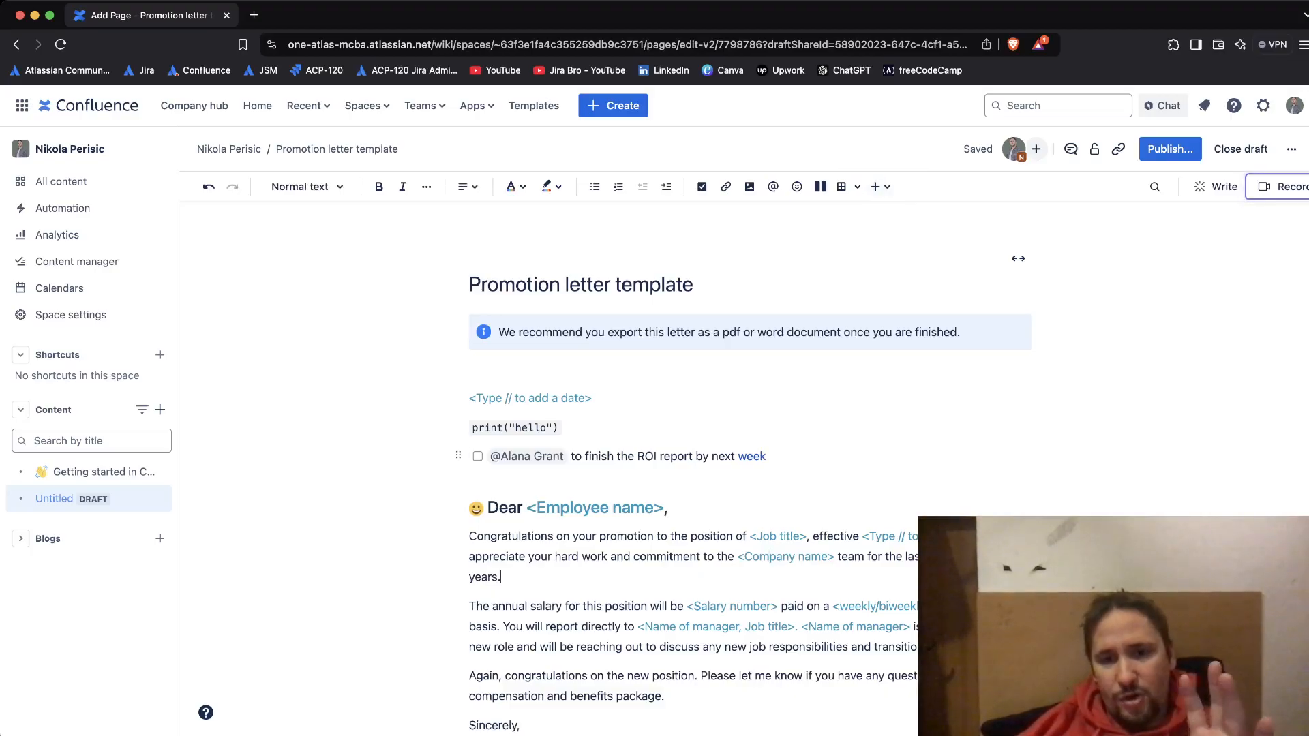
{"action": "key", "text": "Down"}
{"action": "key", "text": "Down"}
{"action": "key", "text": "Down"}
{"action": "key", "text": "Down"}
{"action": "key", "text": "Down"}
{"action": "key", "text": "Down"}
{"action": "key", "text": "Down"}
{"action": "key", "text": "Down"}
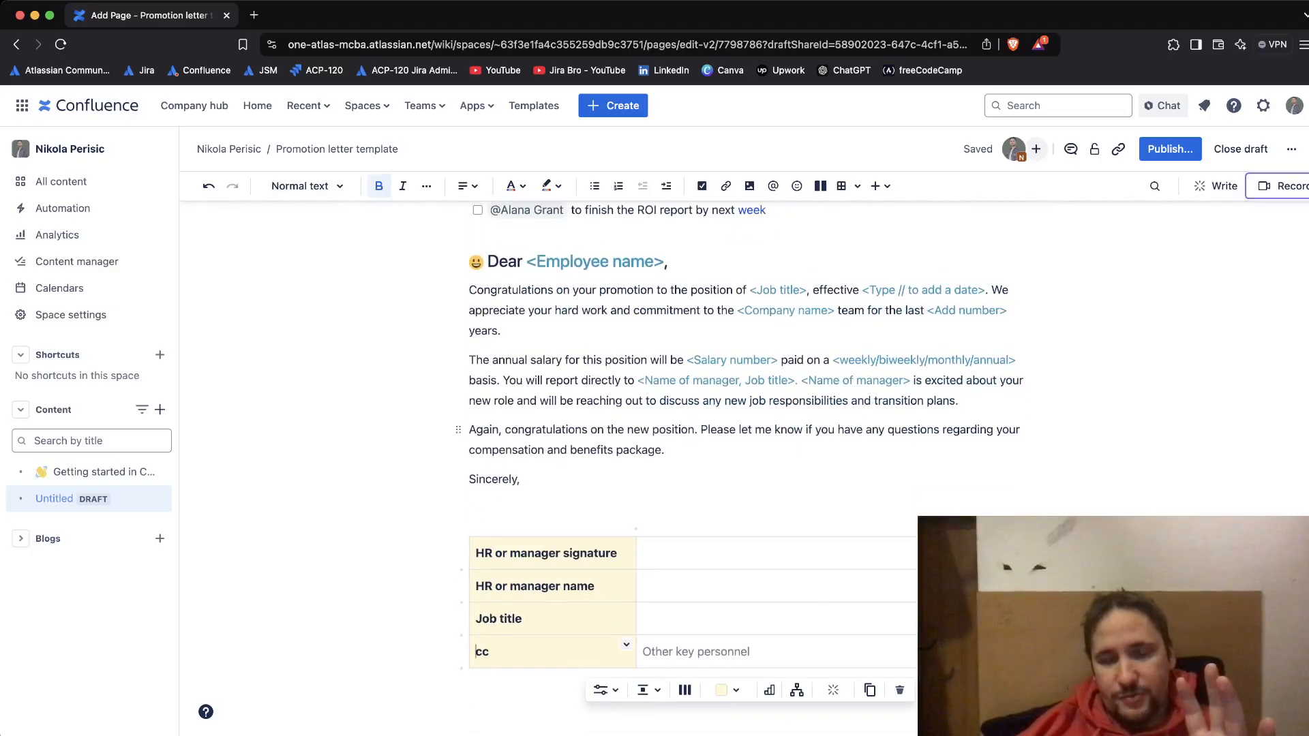
{"action": "key", "text": "Up"}
{"action": "key", "text": "Up"}
{"action": "key", "text": "Up"}
{"action": "key", "text": "Up"}
{"action": "key", "text": "Up"}
{"action": "key", "text": "Up"}
{"action": "key", "text": "Up"}
{"action": "key", "text": "Up"}
{"action": "key", "text": "Up"}
{"action": "key", "text": "Up"}
{"action": "key", "text": "Up"}
{"action": "key", "text": "Up"}
{"action": "key", "text": "Up"}
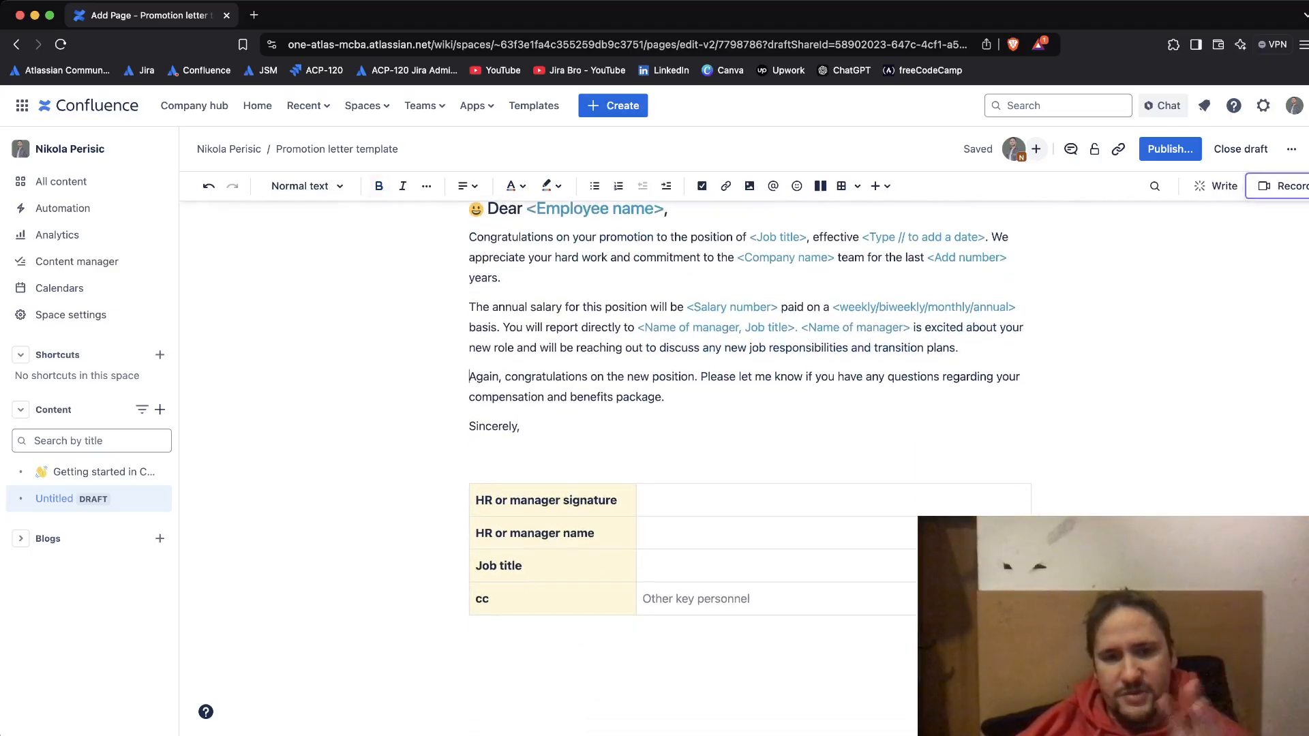
{"action": "key", "text": "Up"}
{"action": "key", "text": "Up"}
{"action": "key", "text": "Up"}
{"action": "key", "text": "Up"}
{"action": "key", "text": "Up"}
{"action": "key", "text": "Up"}
{"action": "key", "text": "Up"}
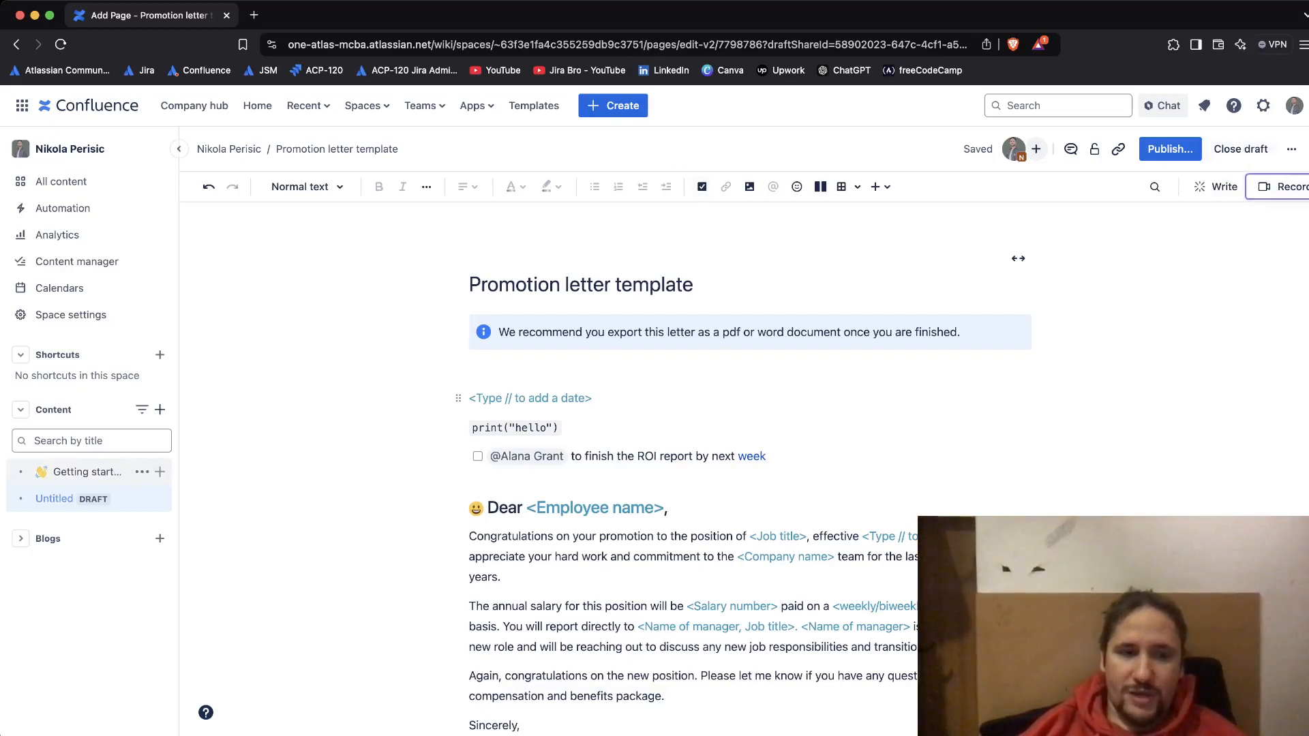
- Publish the promotion letter page with access set to "Anyone in this space can view, only some can edit"
{"action": "mouse_move", "coordinate": [89, 499]}
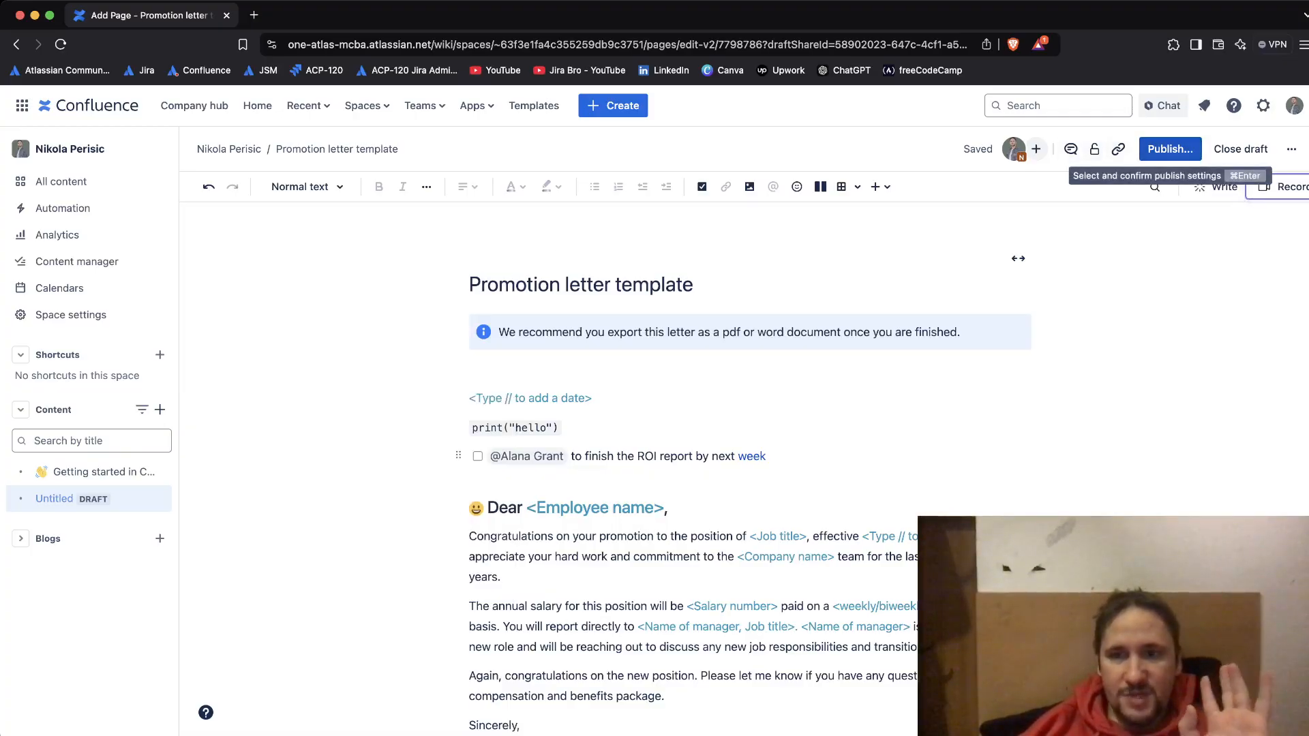
{"action": "left_click", "coordinate": [1170, 148]}
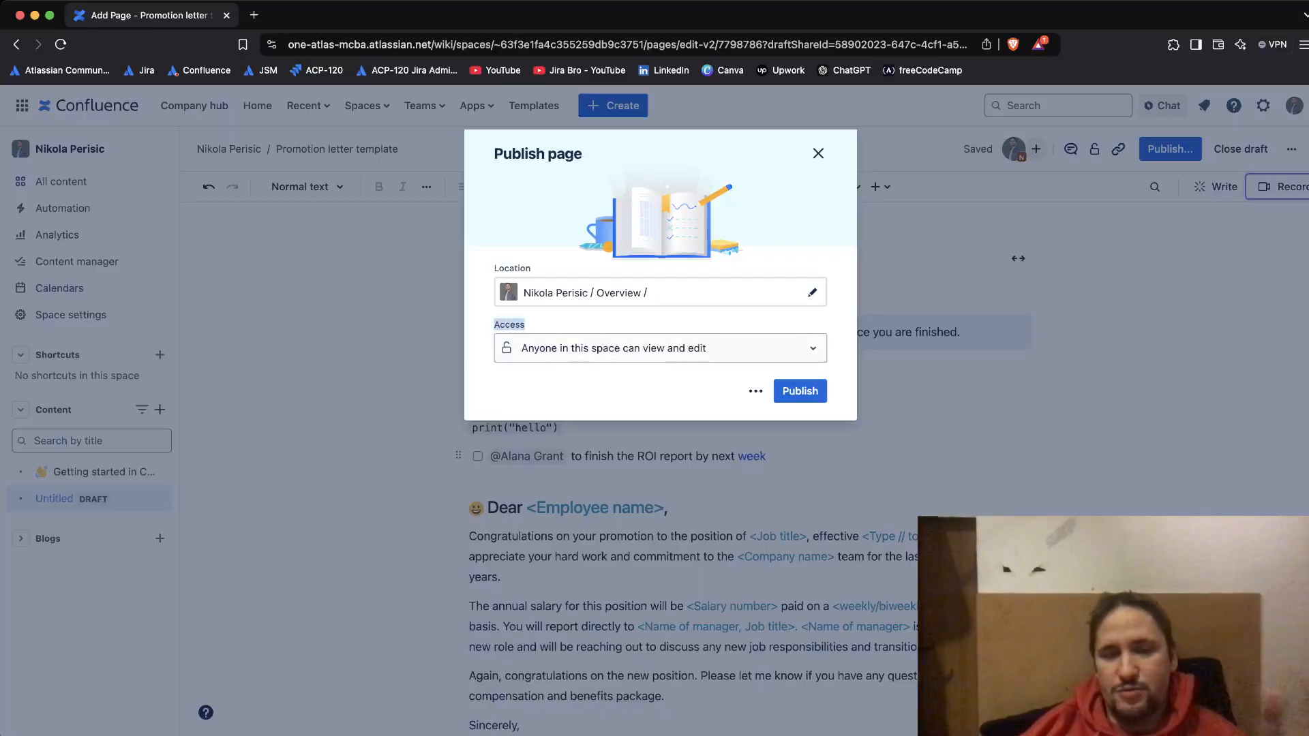
{"action": "left_click", "coordinate": [659, 348]}
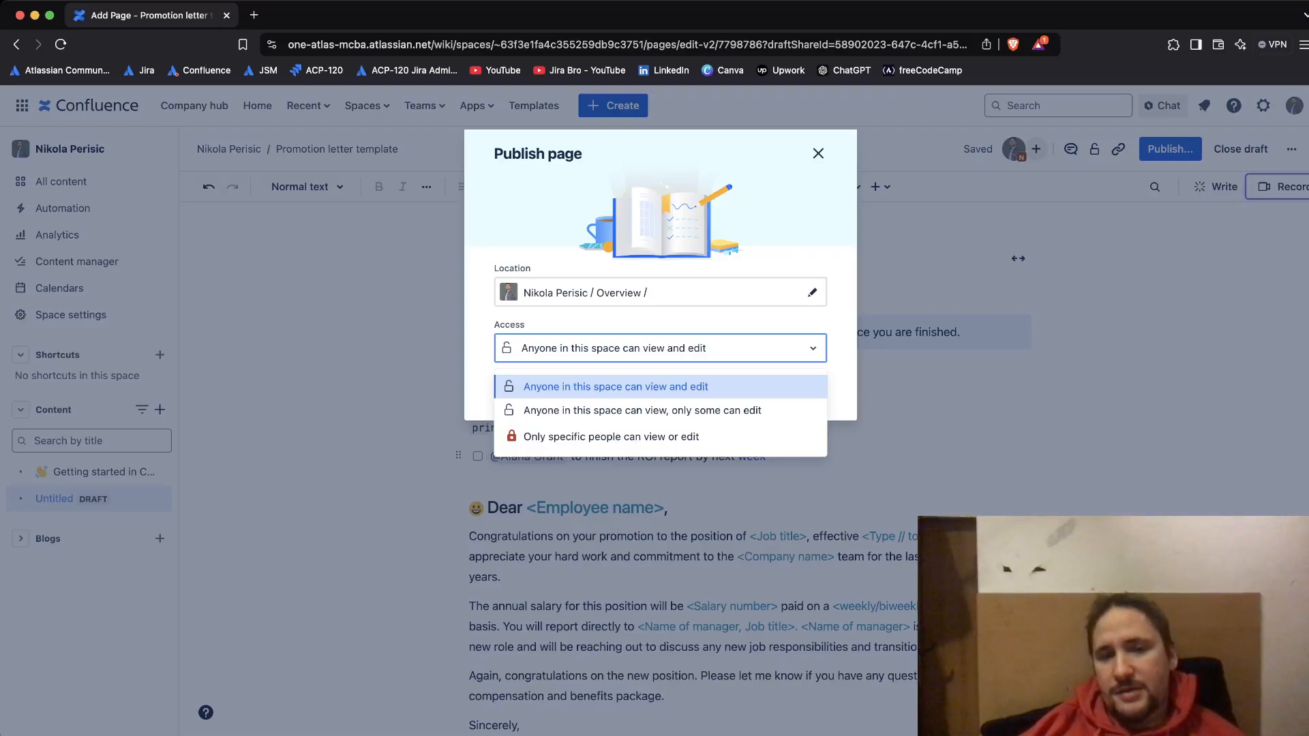
{"action": "left_click", "coordinate": [642, 411]}
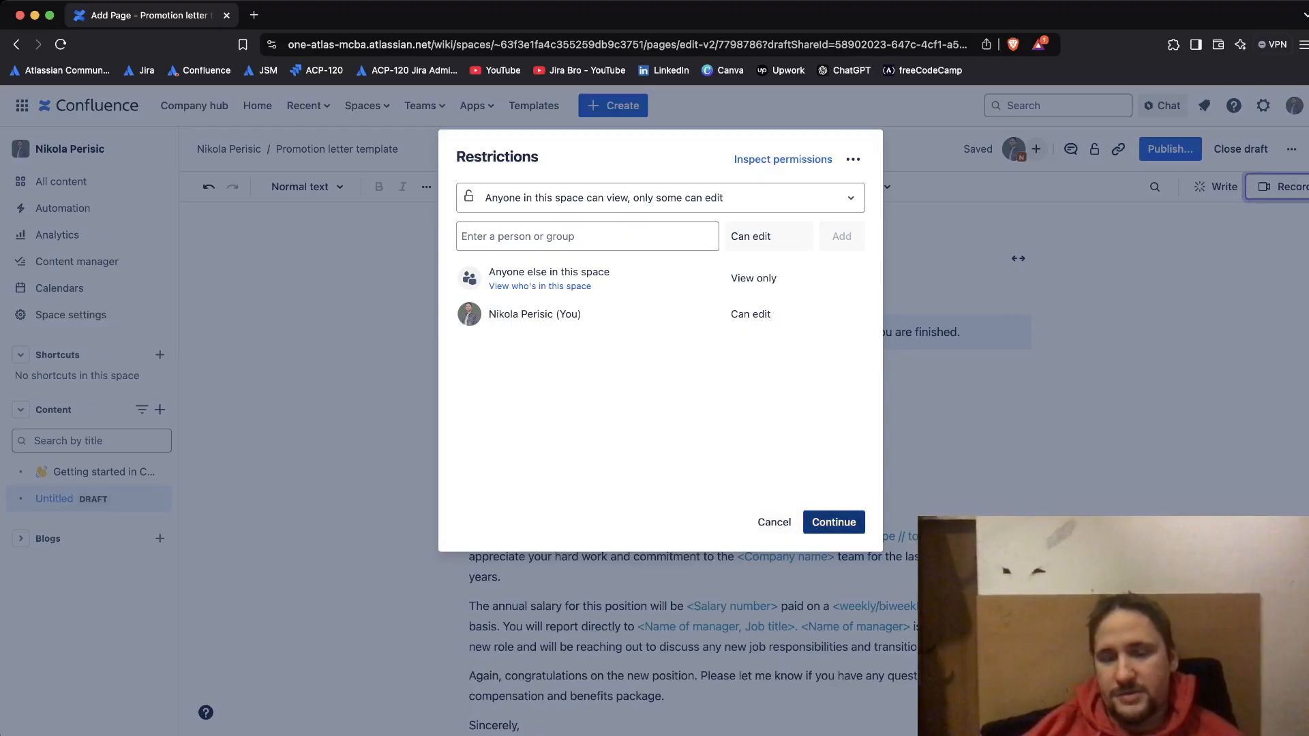
{"action": "left_click", "coordinate": [833, 521]}
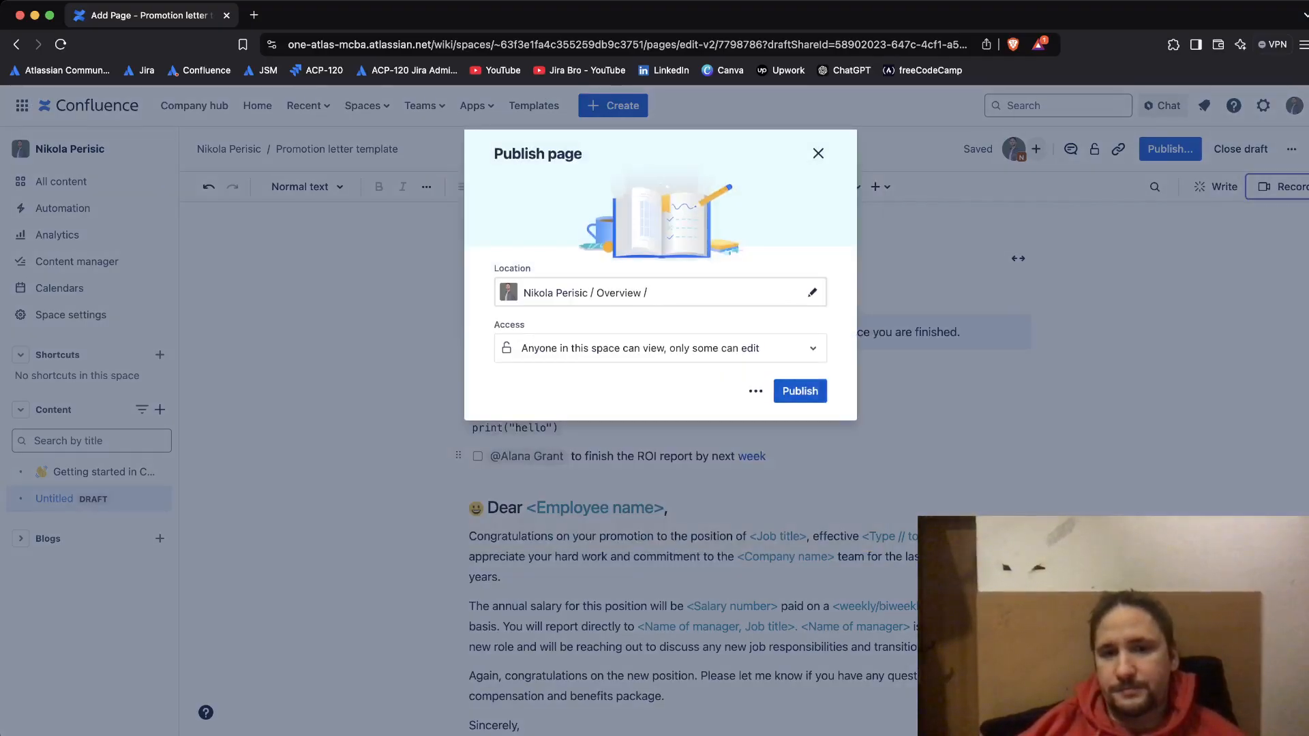
{"action": "left_click", "coordinate": [799, 390]}
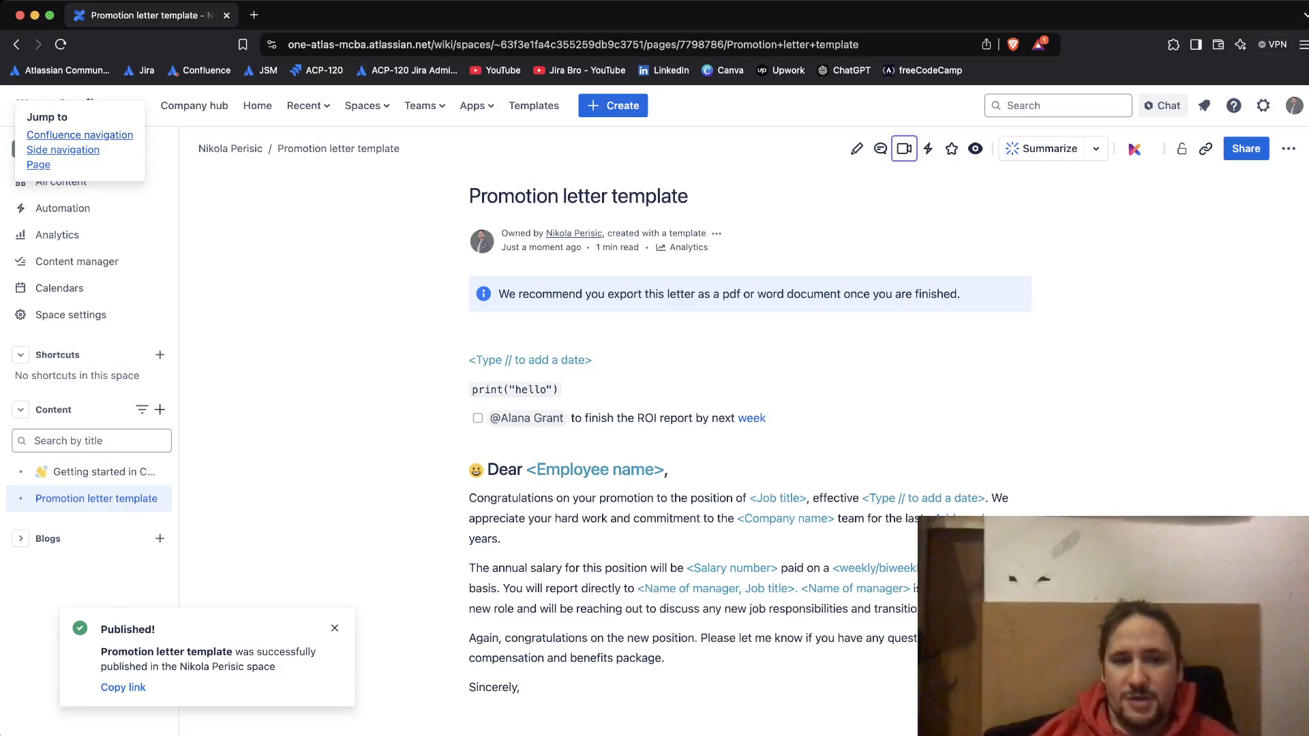
- Add the inline comment "ok I understand this" to the export recommendation in the info panel and close the comment
{"action": "mouse_move", "coordinate": [95, 498]}
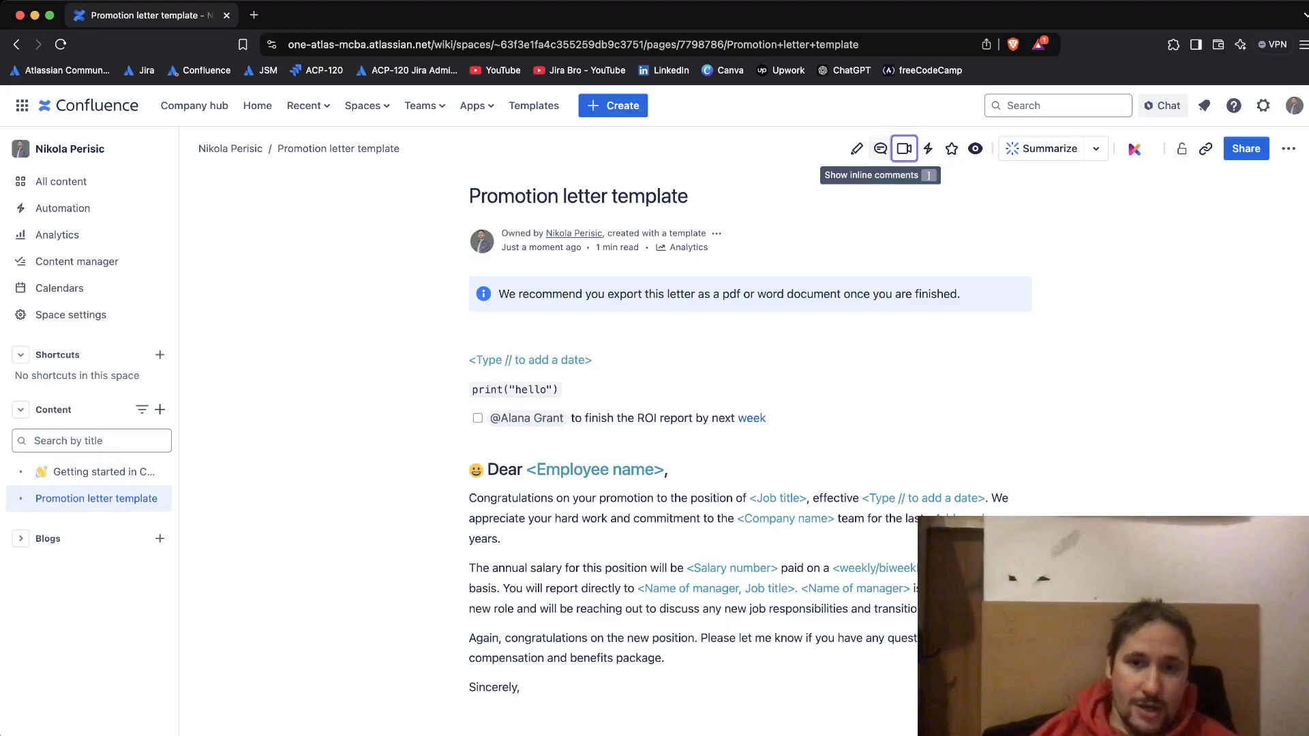
{"action": "key", "text": "bracketright"}
{"action": "mouse_move", "coordinate": [1058, 295]}
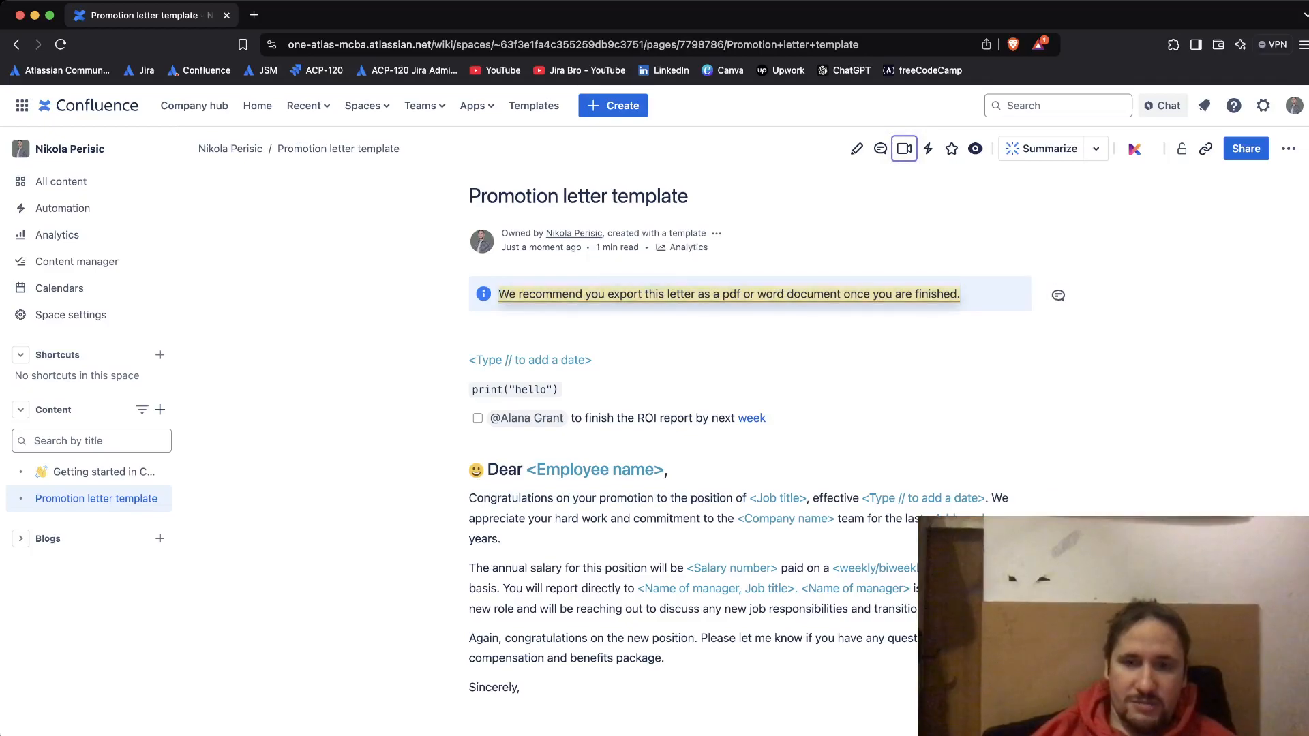
{"action": "left_click", "coordinate": [1058, 295]}
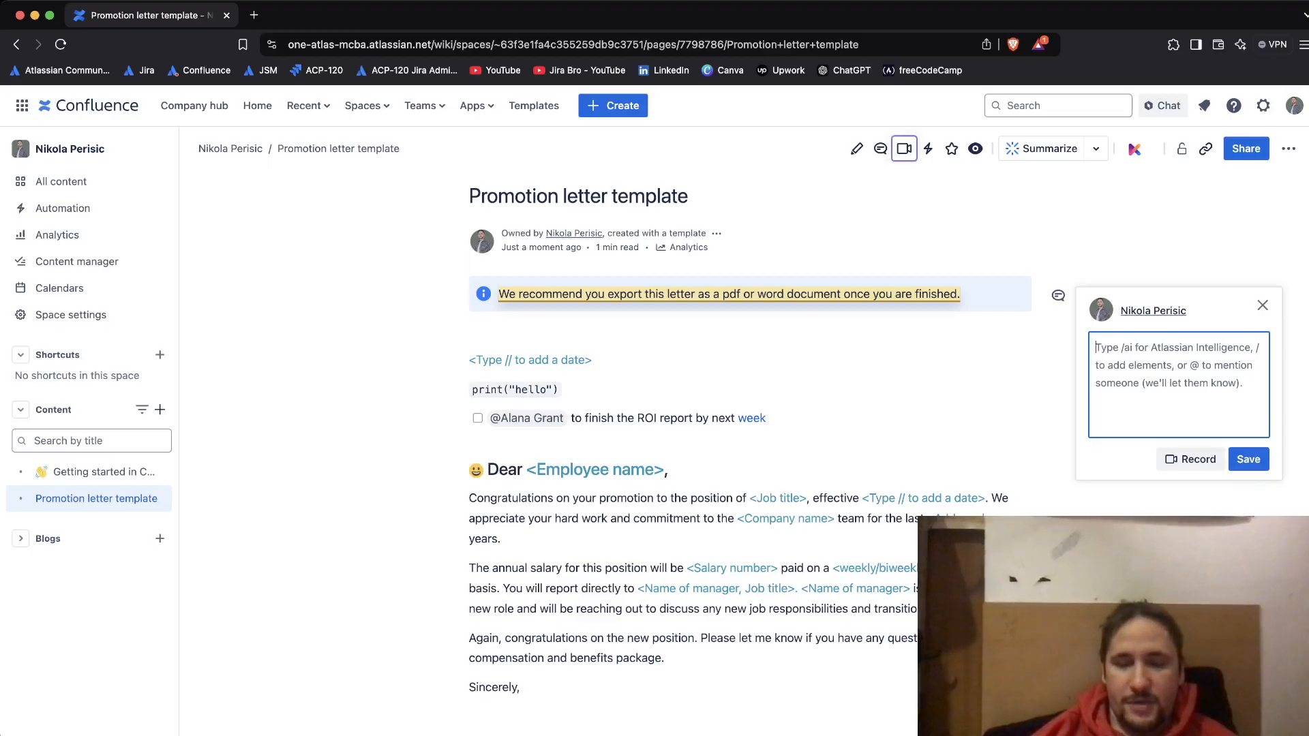
{"action": "type", "text": "ok I understand this"}
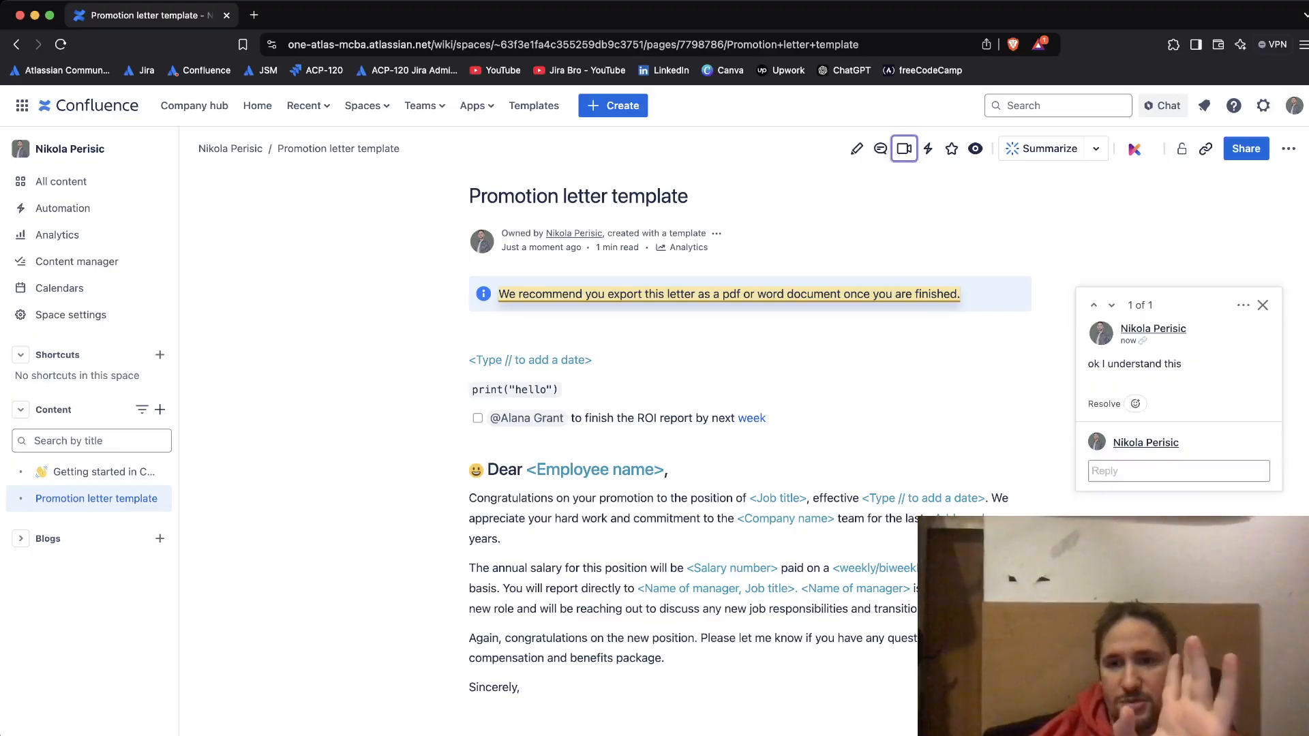
{"action": "left_click", "coordinate": [1262, 305]}
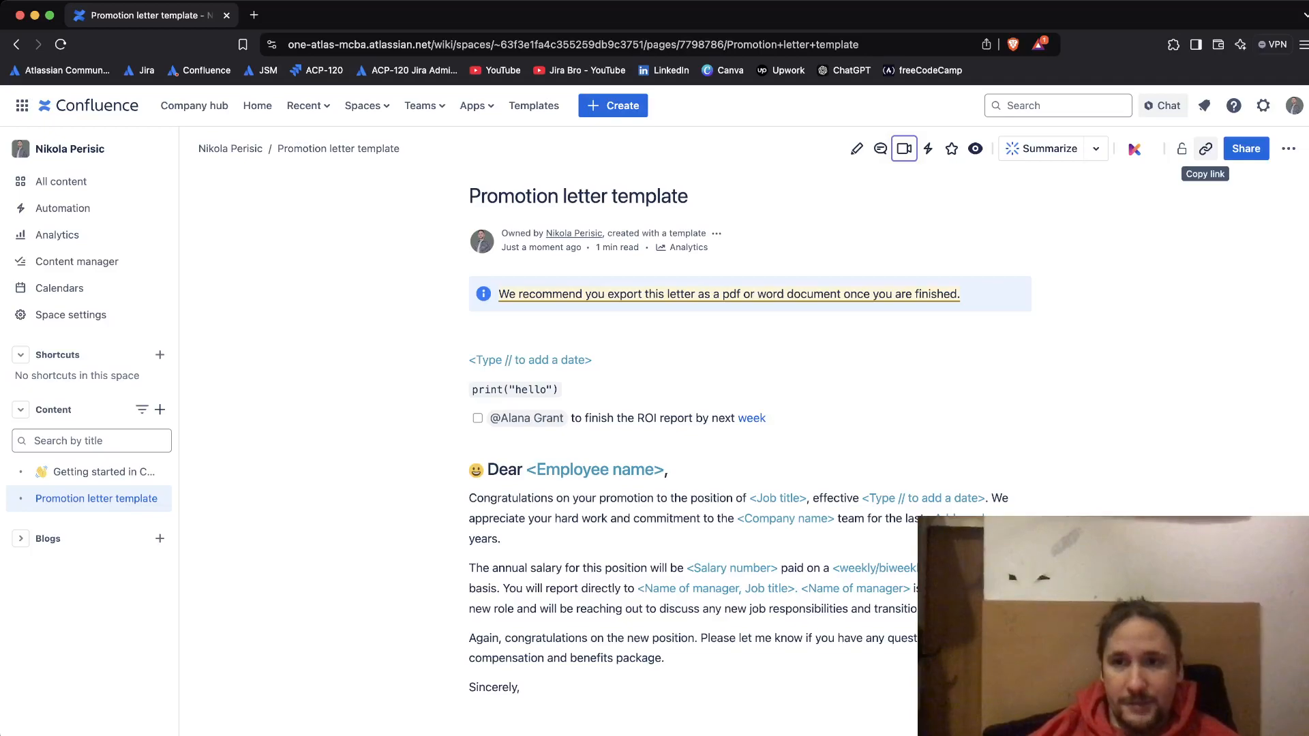
- Review the page's sharing options, including the public link and sharing in Slack, without sharing it
{"action": "left_click", "coordinate": [1246, 149]}
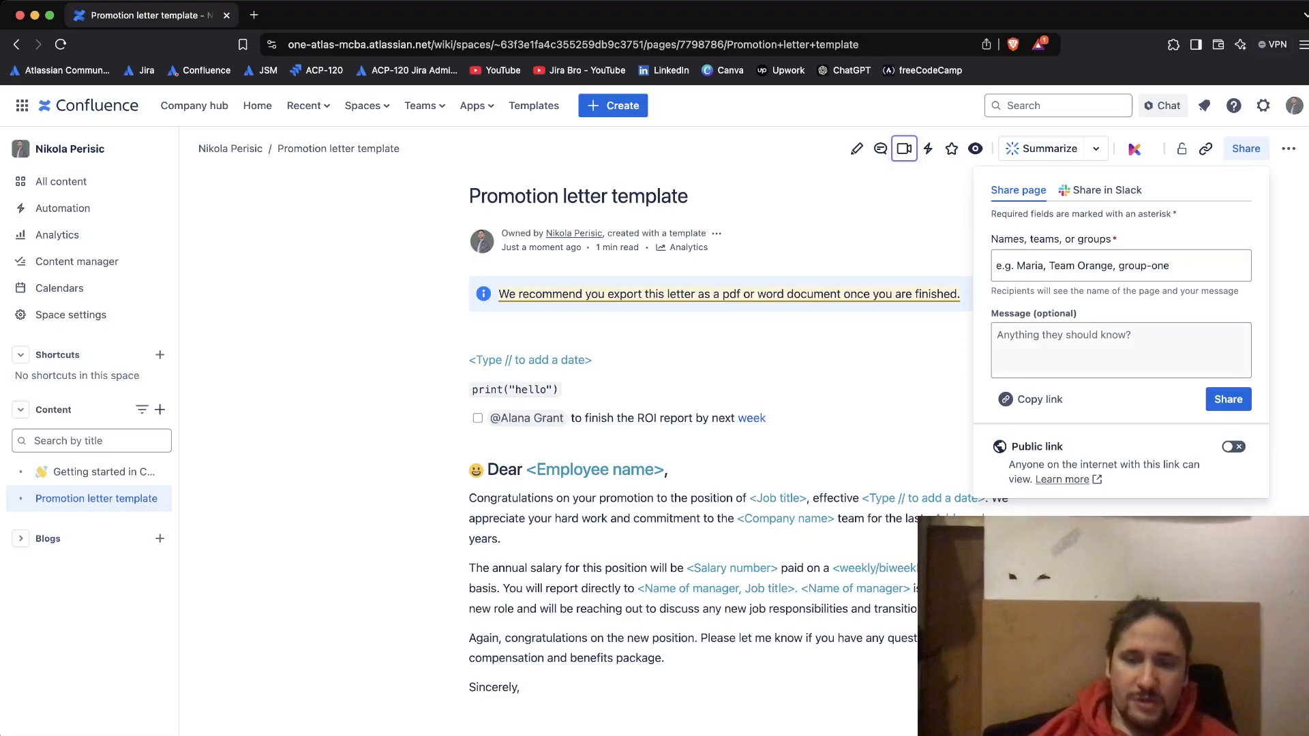
{"action": "left_click_drag", "start_coordinate": [1030, 446], "coordinate": [1063, 446]}
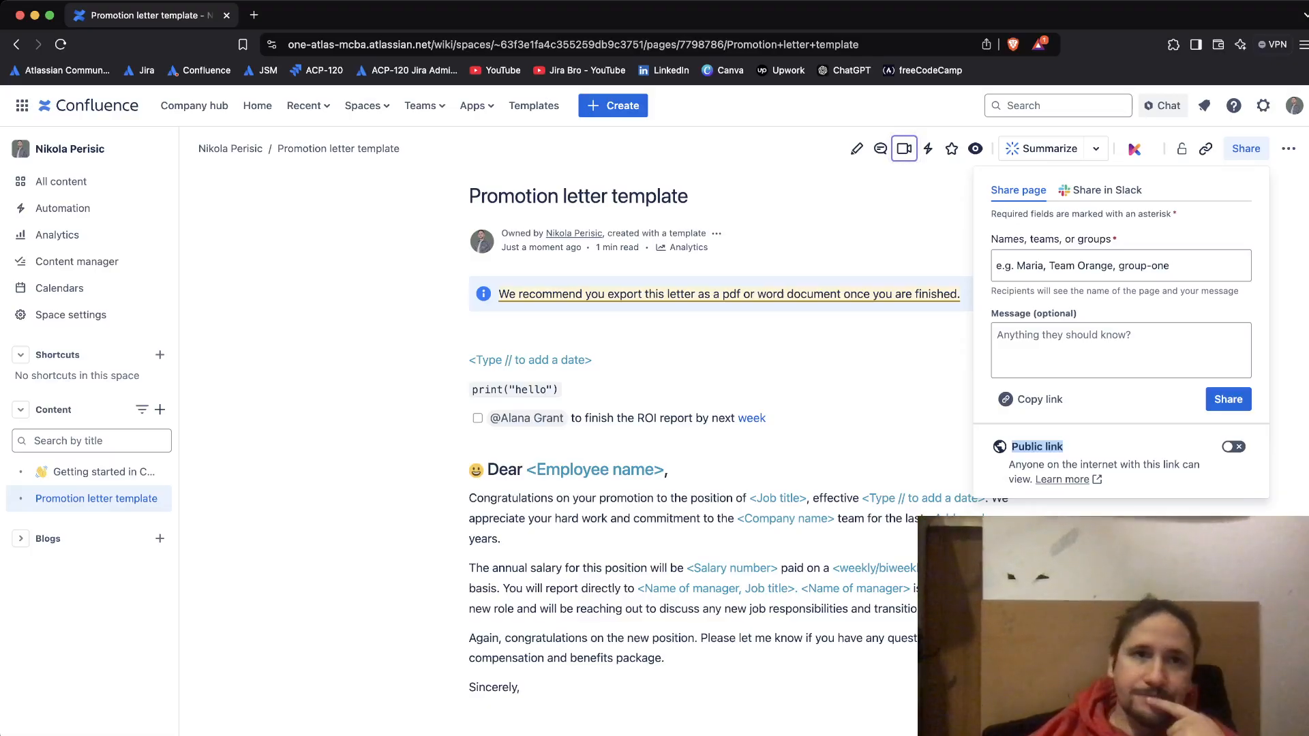
{"action": "left_click", "coordinate": [1050, 447]}
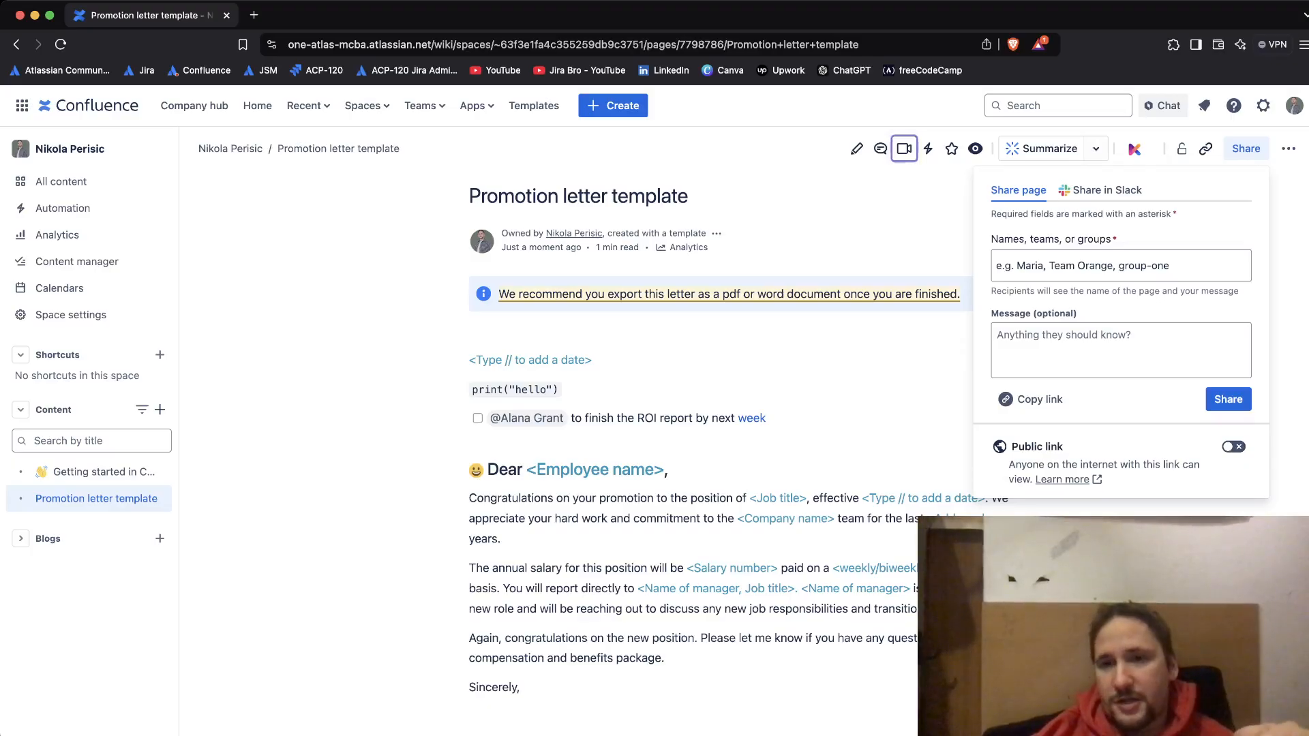
{"action": "left_click", "coordinate": [1100, 190]}
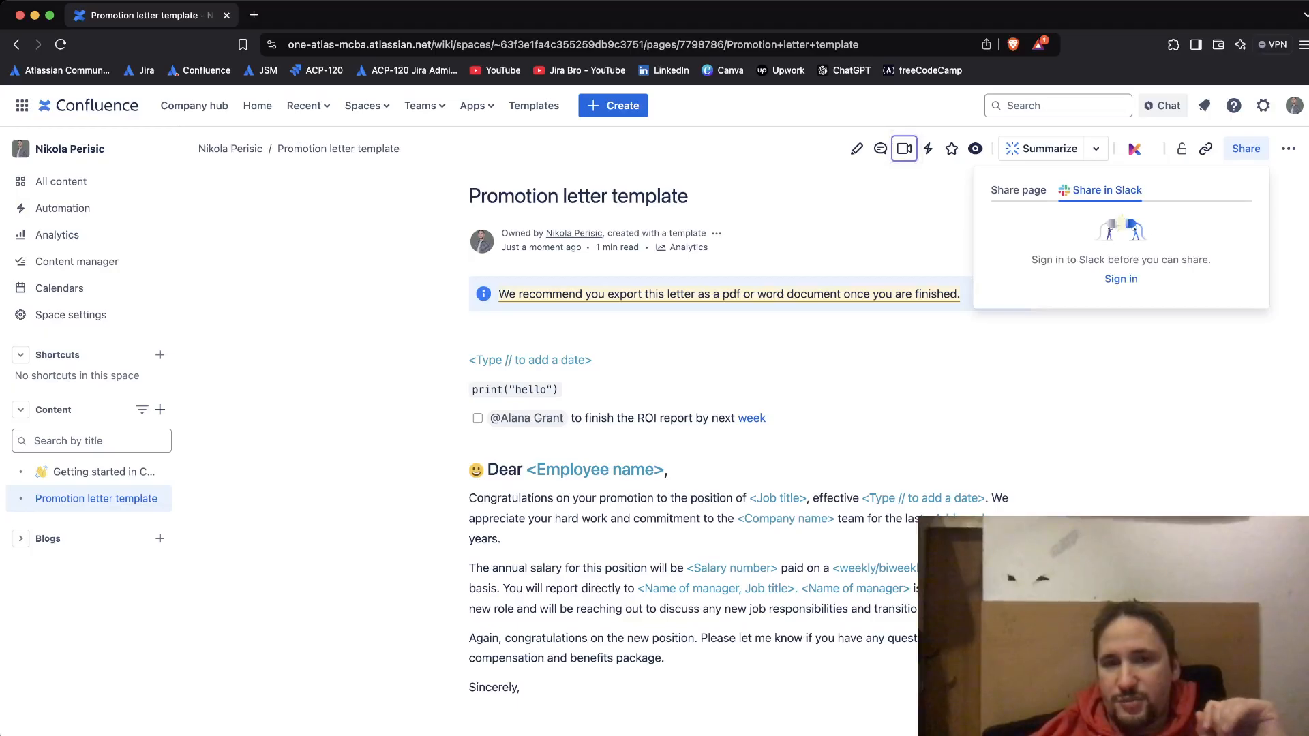
{"action": "key", "text": "Escape"}
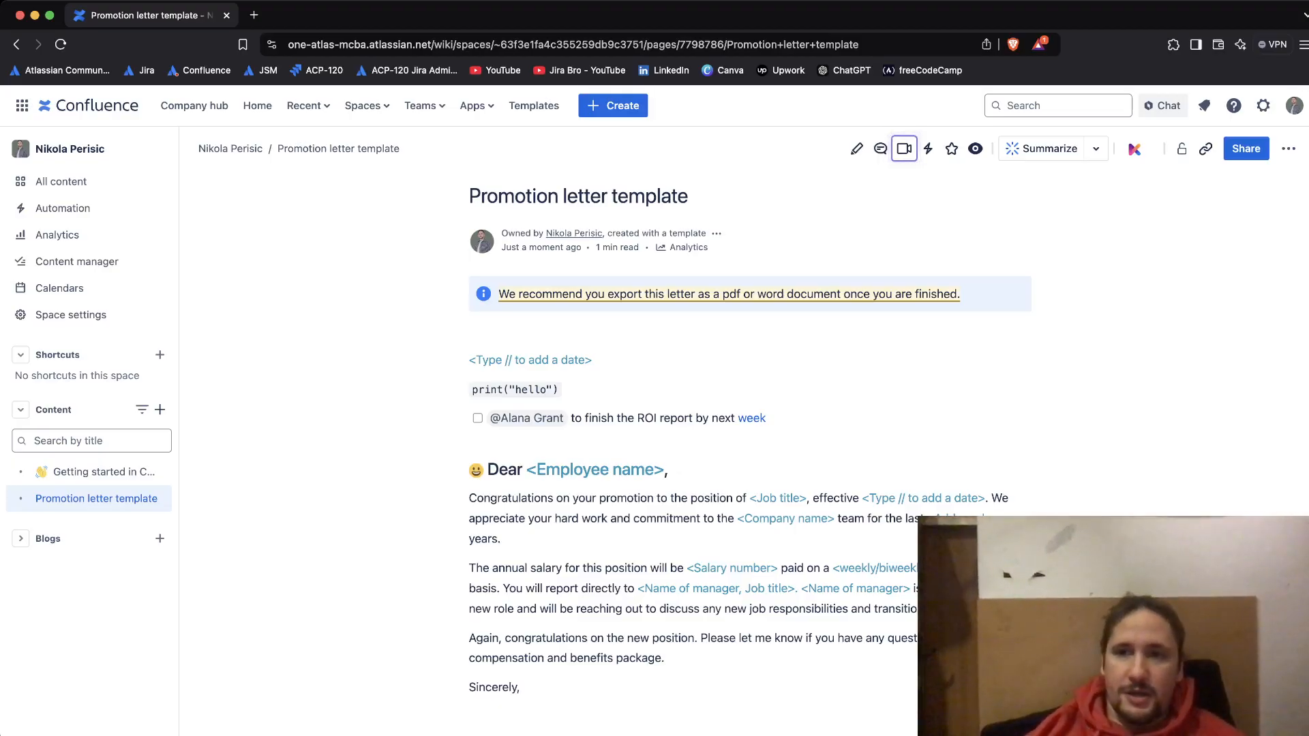
- Check which spaces the promotion letter page can be moved to and cancel the move
{"action": "left_click", "coordinate": [1288, 149]}
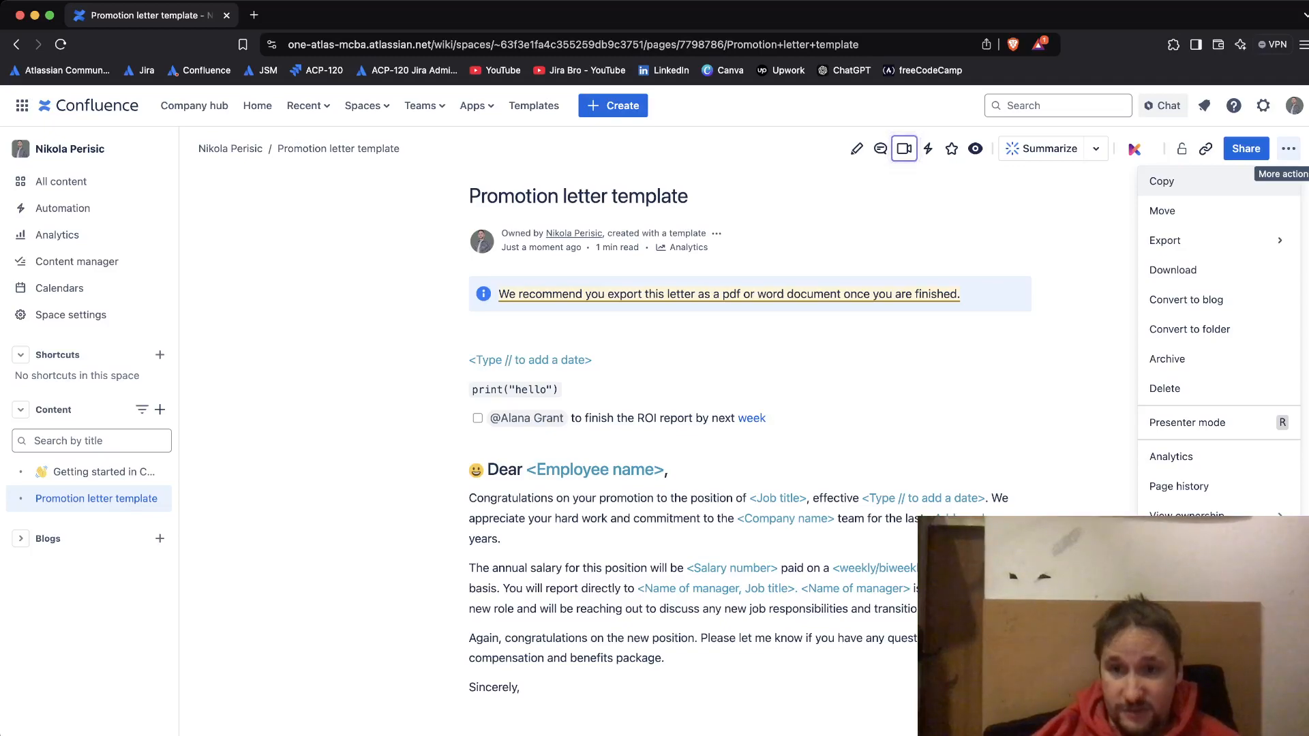
{"action": "left_click", "coordinate": [1162, 211]}
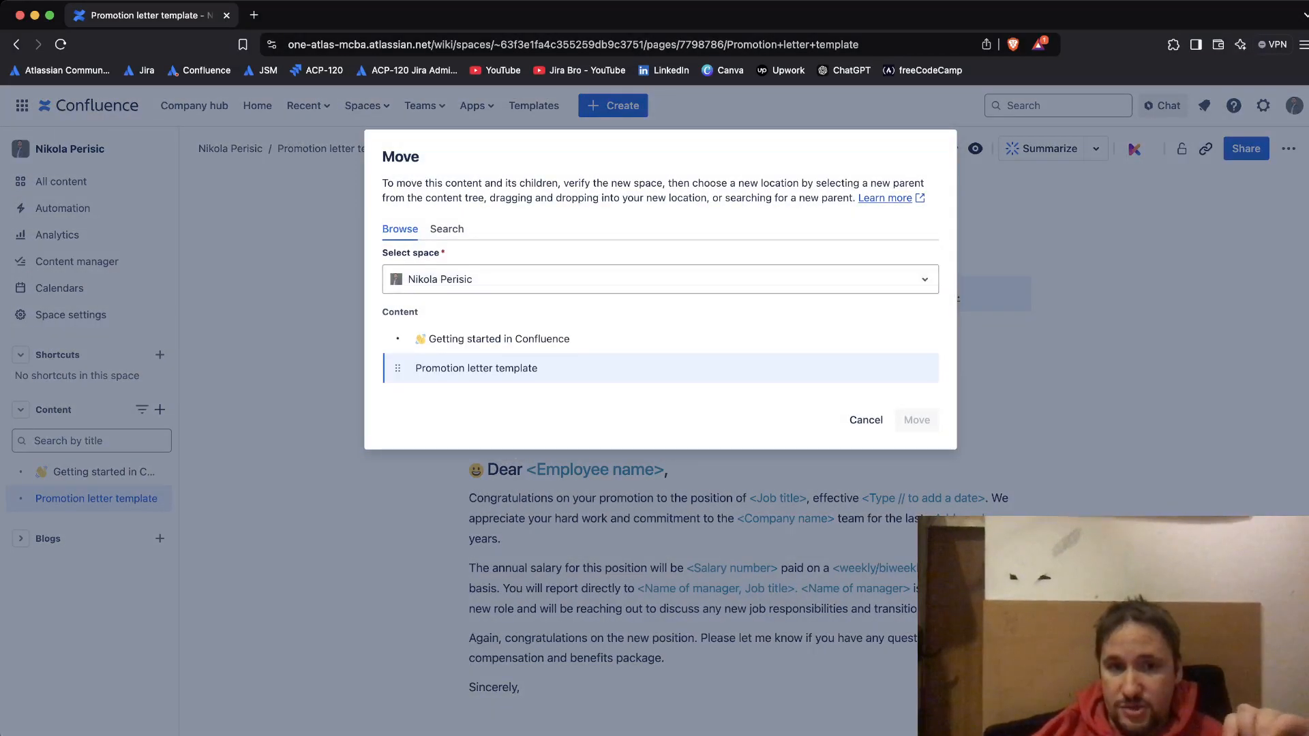
{"action": "left_click", "coordinate": [660, 279]}
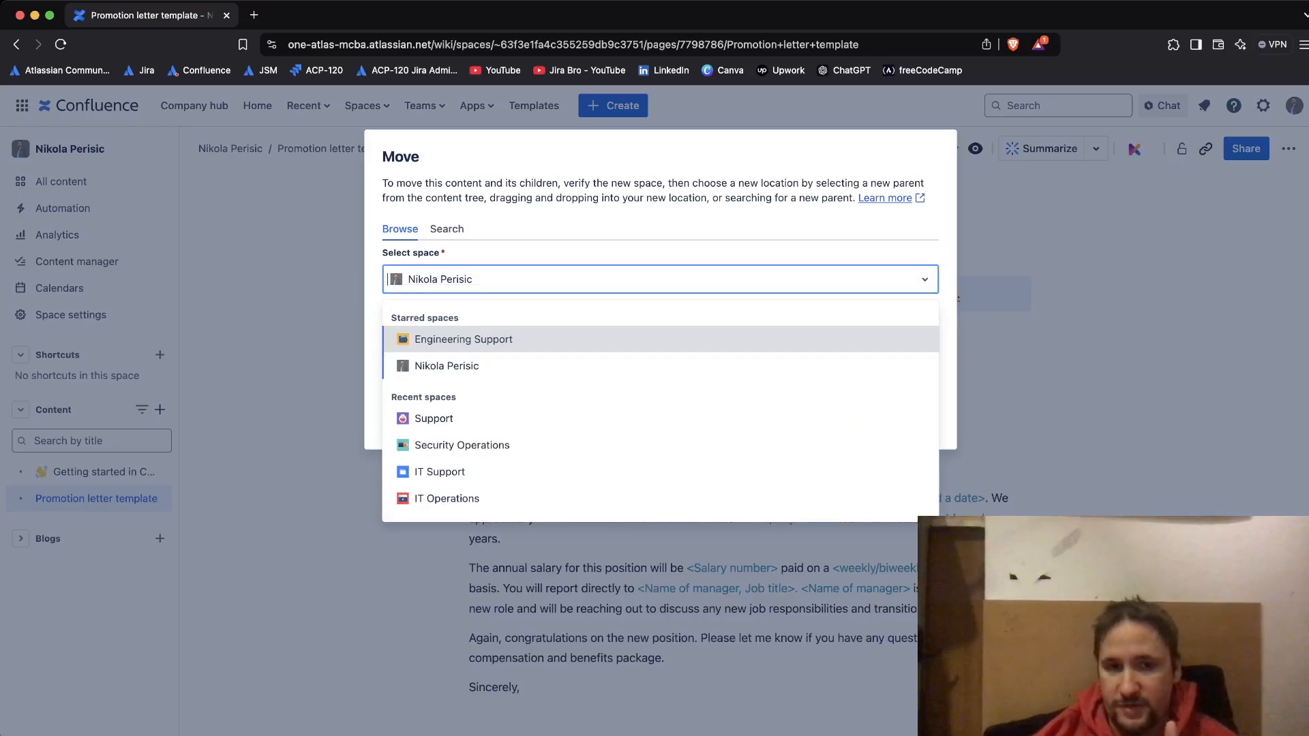
{"action": "key", "text": "Escape"}
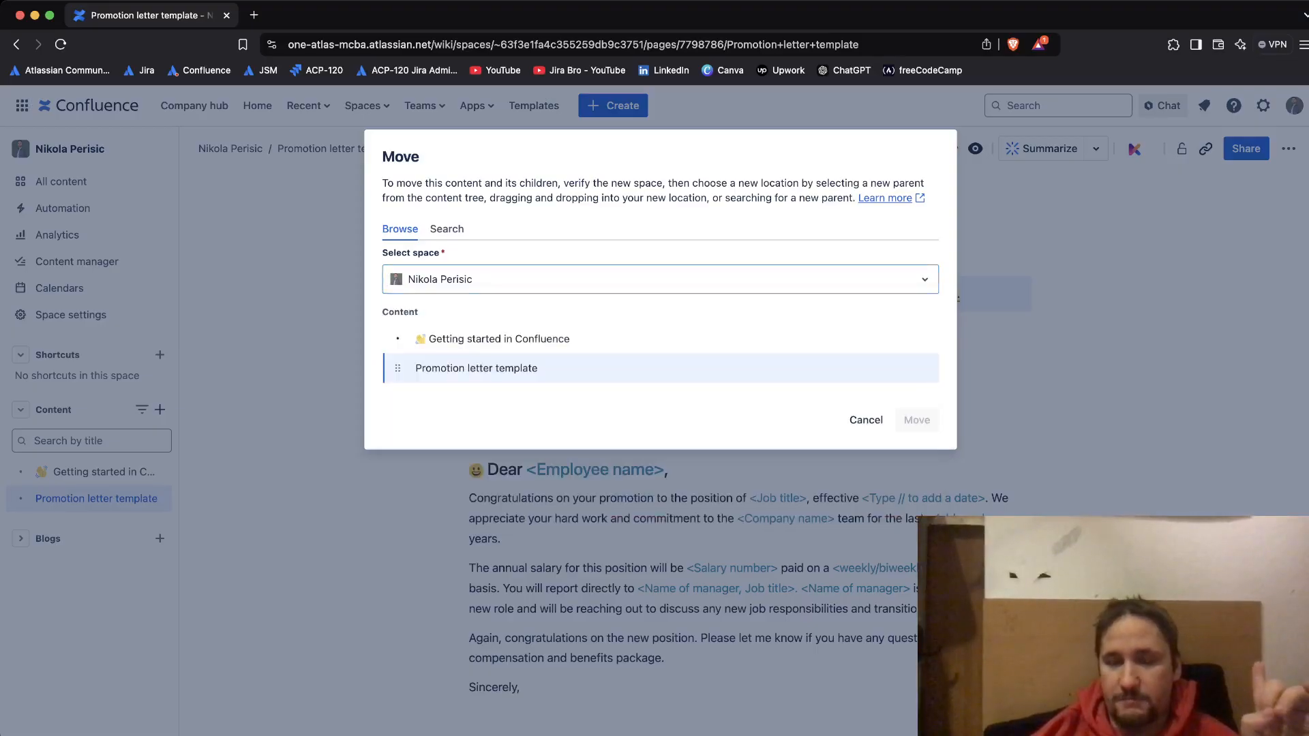
{"action": "left_click", "coordinate": [865, 420]}
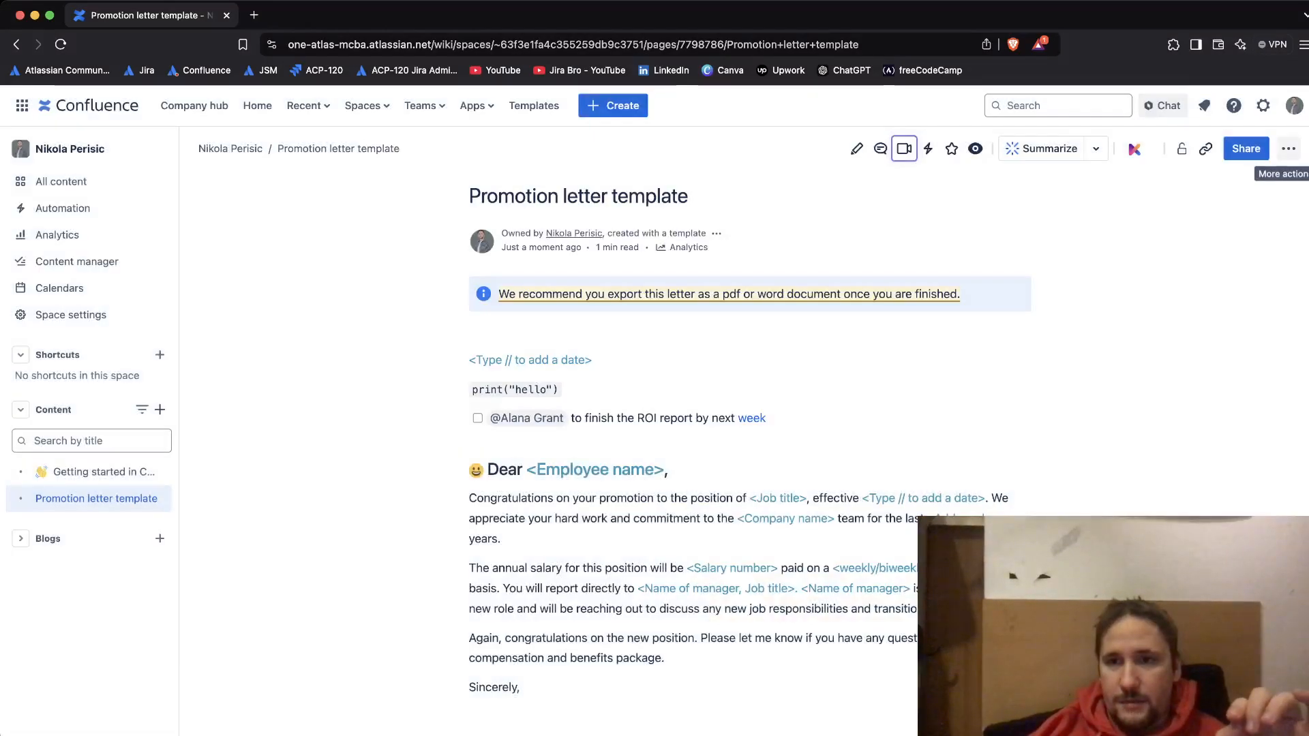
- Check the formats offered for exporting the promotion letter page
{"action": "left_click", "coordinate": [1288, 149]}
{"action": "key", "text": "Down"}
{"action": "key", "text": "Down"}
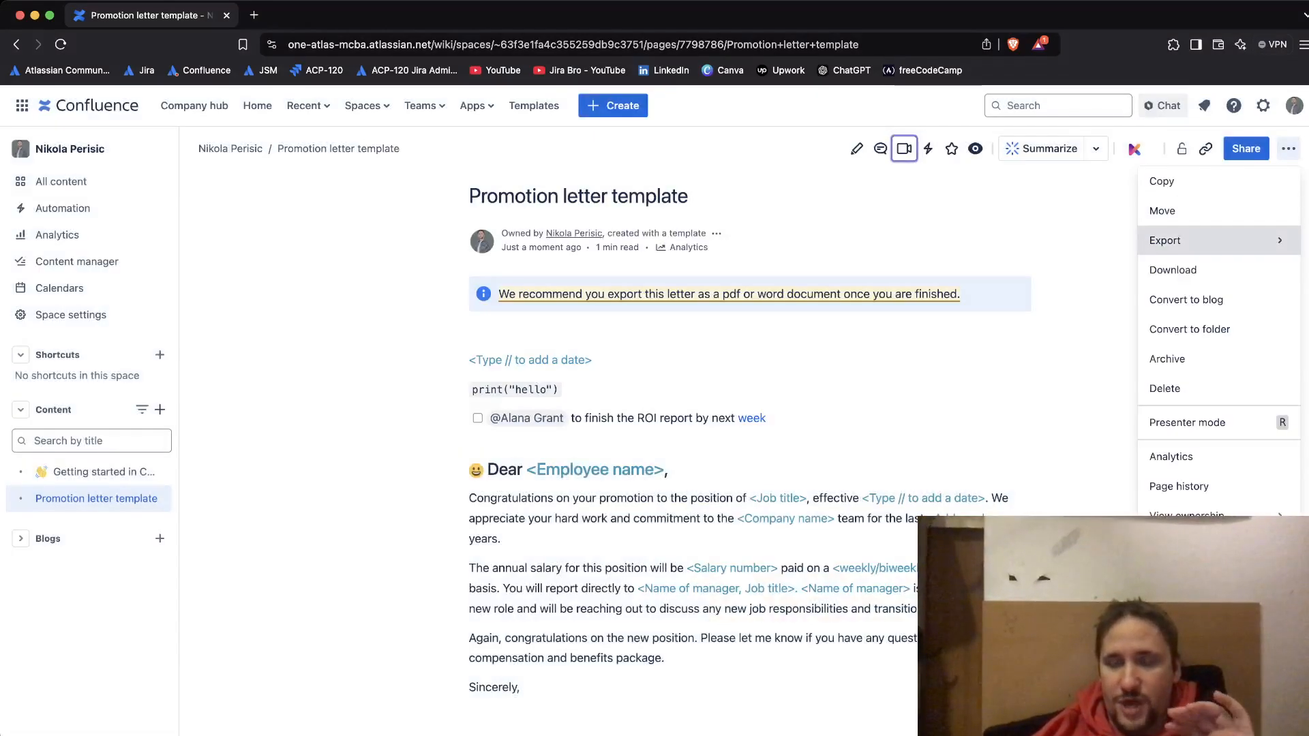
{"action": "key", "text": "Right"}
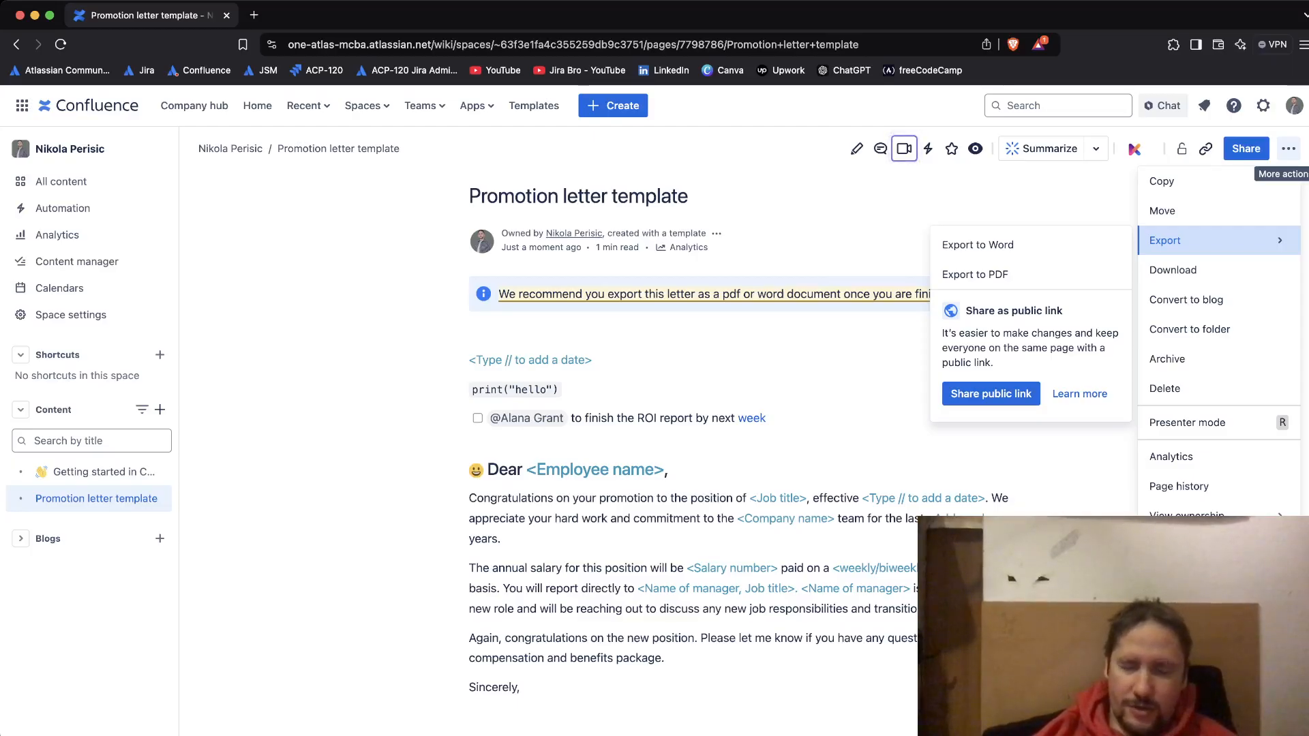
- Download the promotion letter page
{"action": "left_click", "coordinate": [1172, 270]}
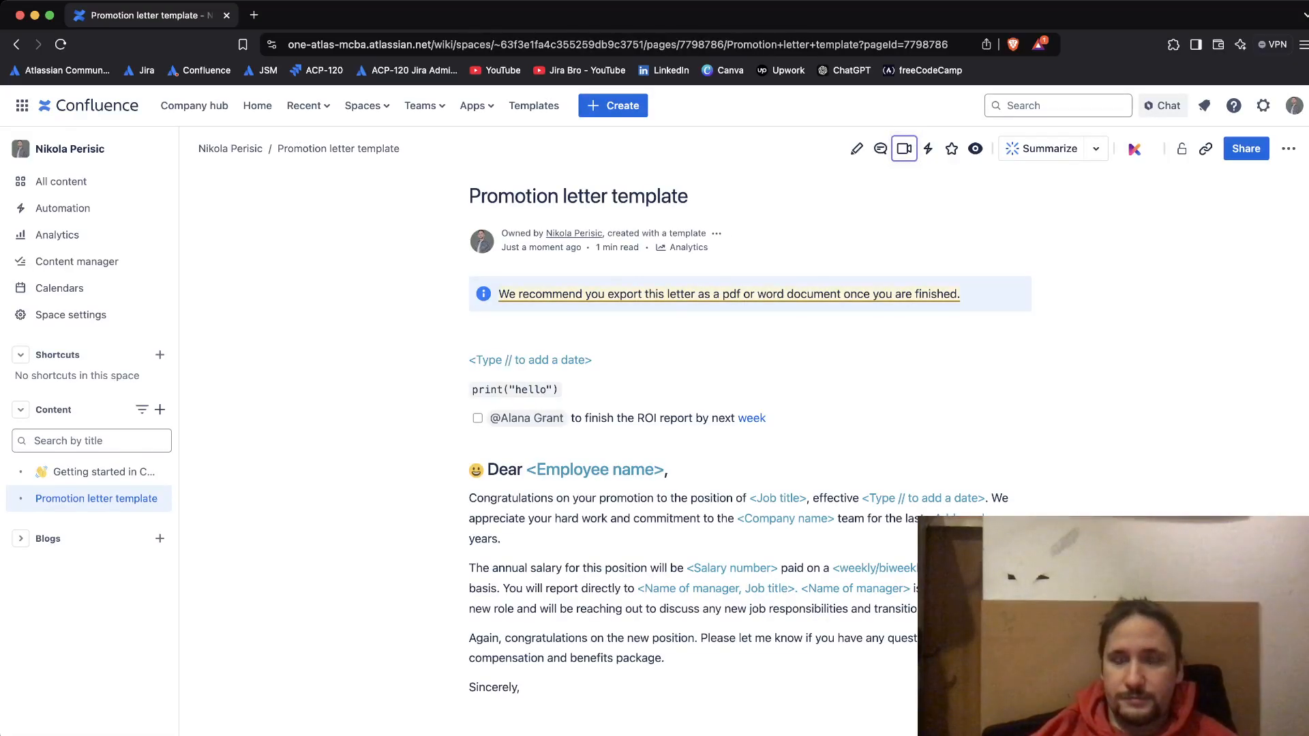
{"action": "left_click", "coordinate": [1288, 148]}
{"action": "left_click", "coordinate": [1172, 270]}
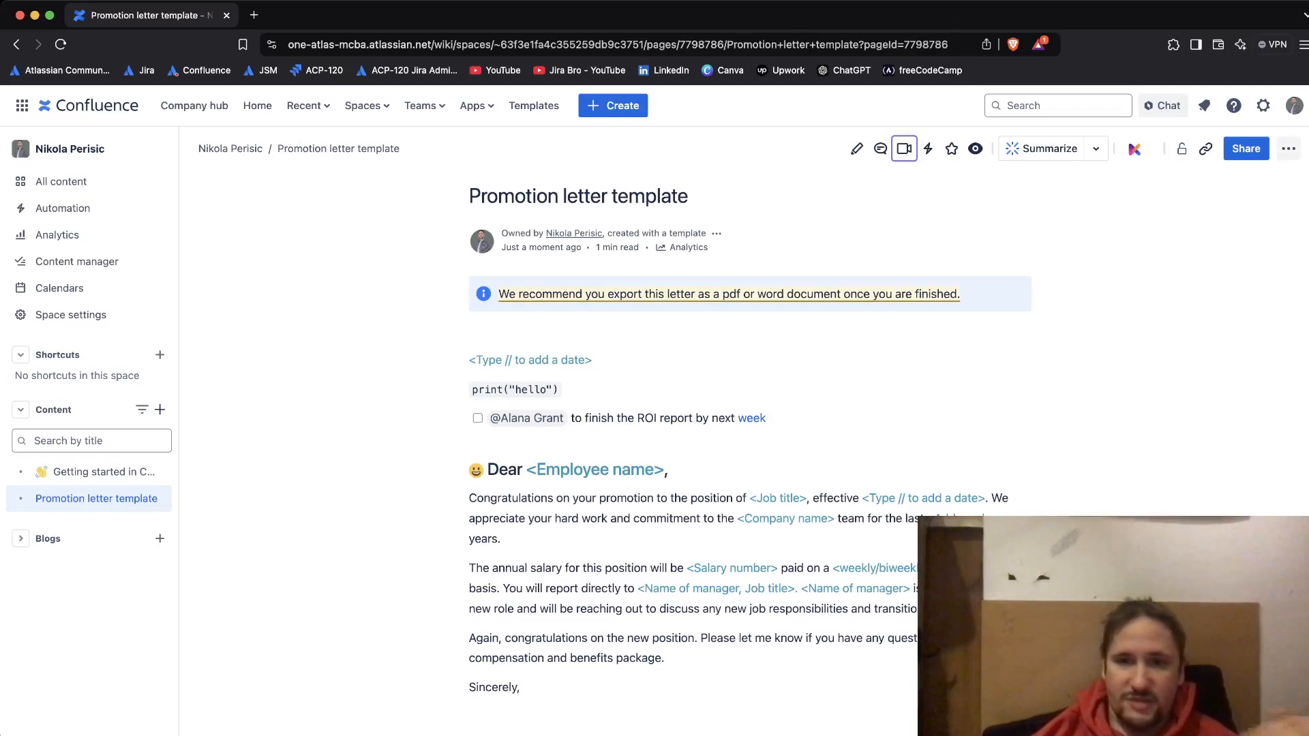
- Convert the promotion letter page to a blog post in the preselected personal space and list the post's available actions
{"action": "left_click", "coordinate": [1288, 149]}
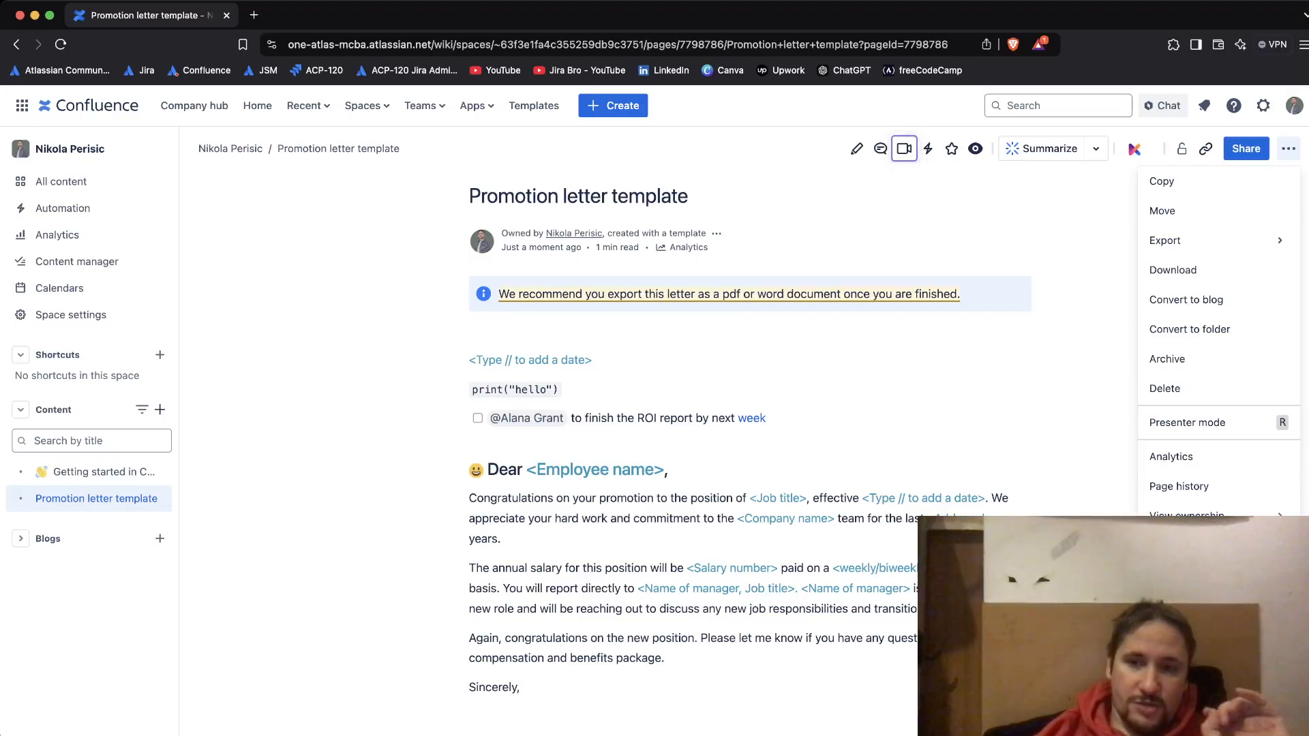
{"action": "left_click", "coordinate": [1089, 300]}
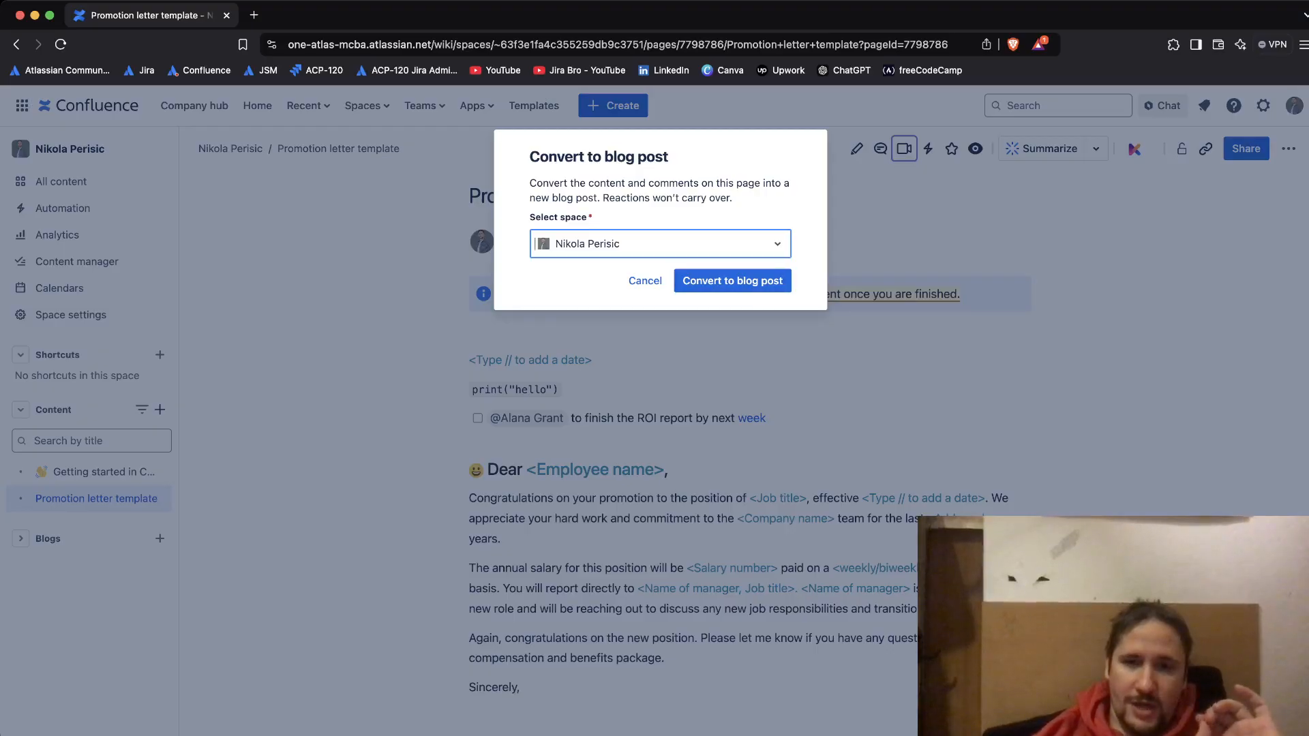
{"action": "left_click", "coordinate": [732, 280]}
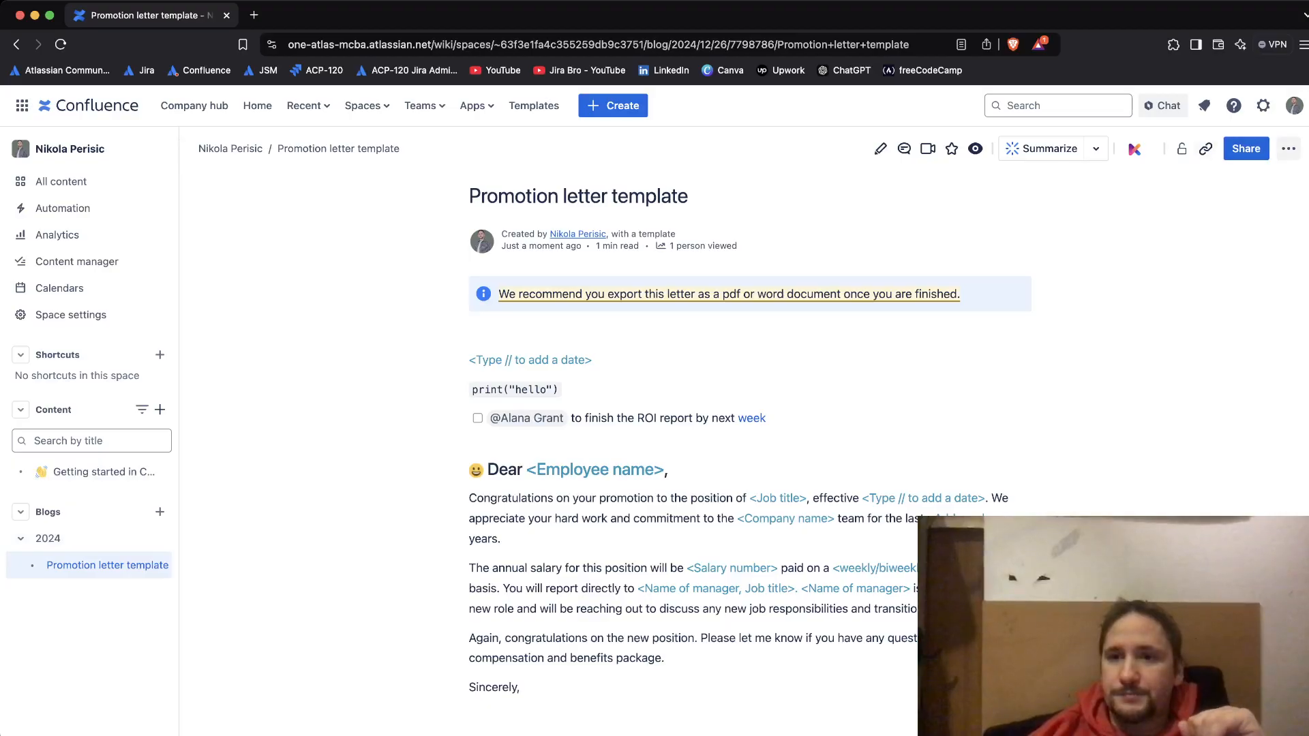
{"action": "left_click", "coordinate": [1289, 148]}
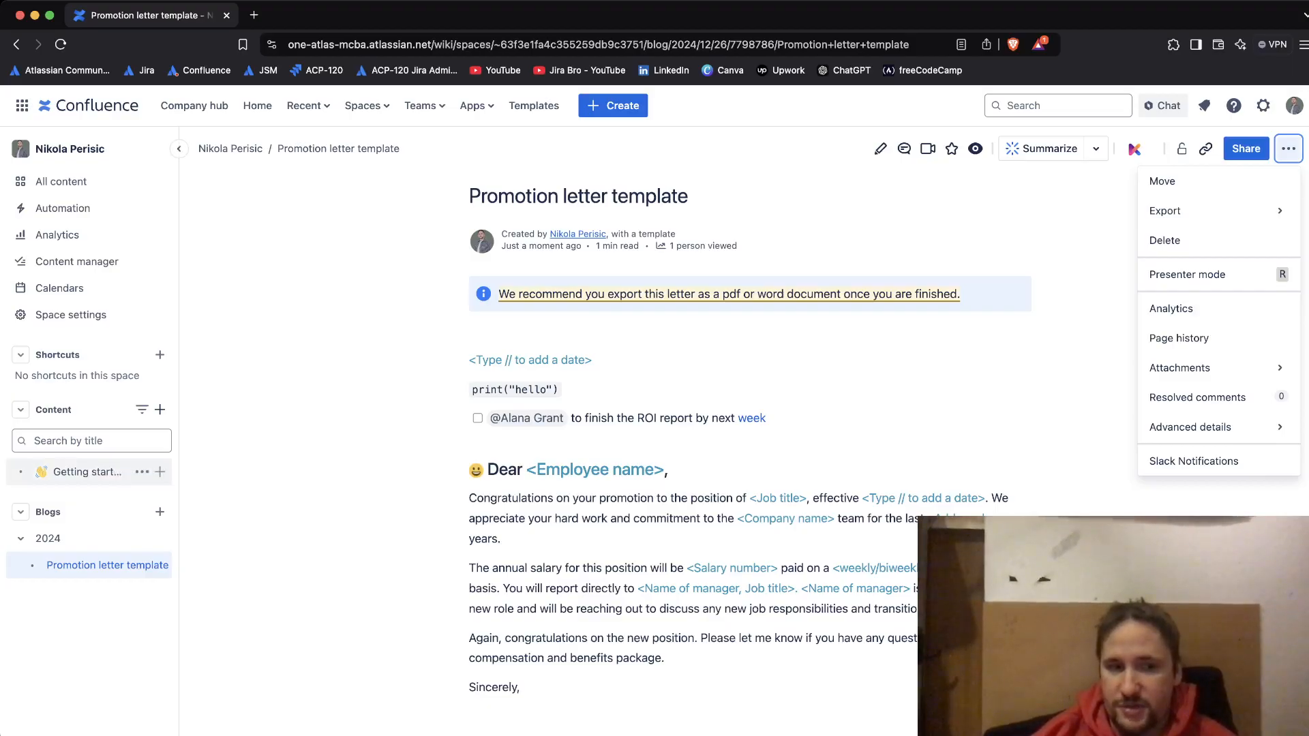
- View the page analytics of "Getting started in Confluence" and return to that page
{"action": "left_click", "coordinate": [39, 473]}
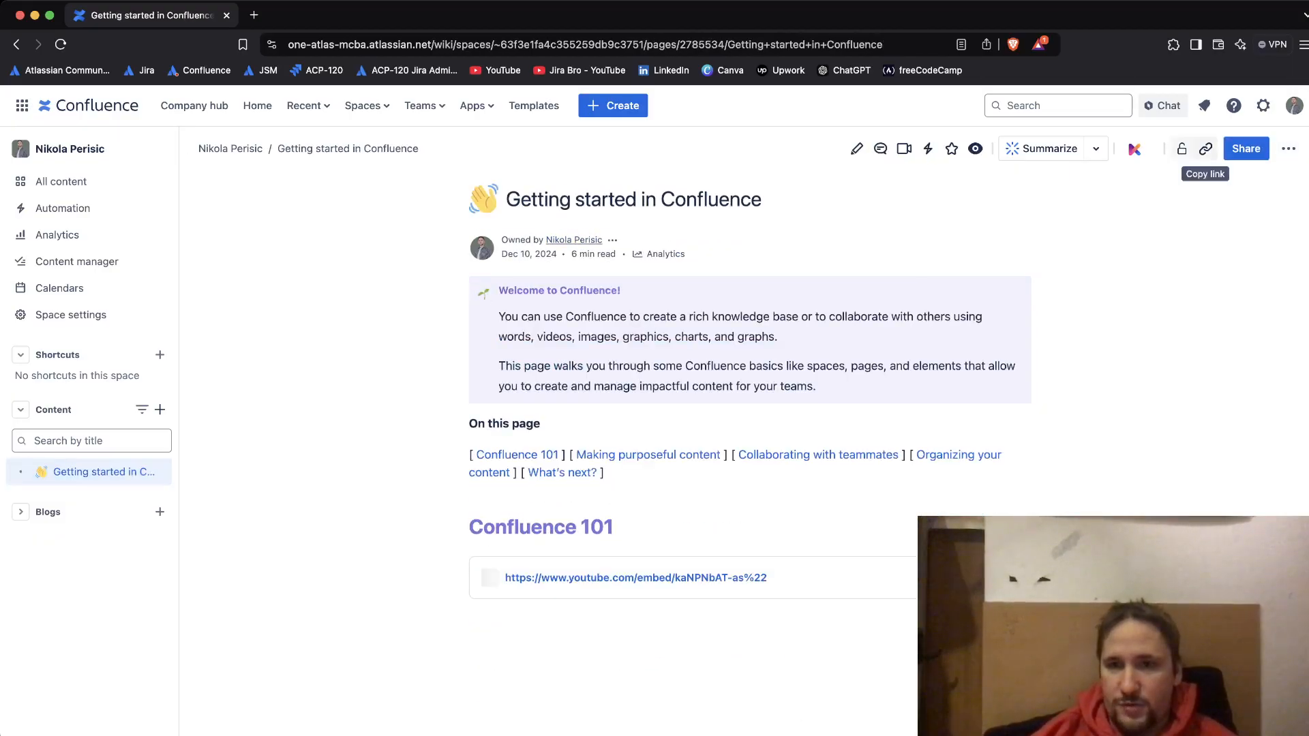
{"action": "left_click", "coordinate": [1288, 149]}
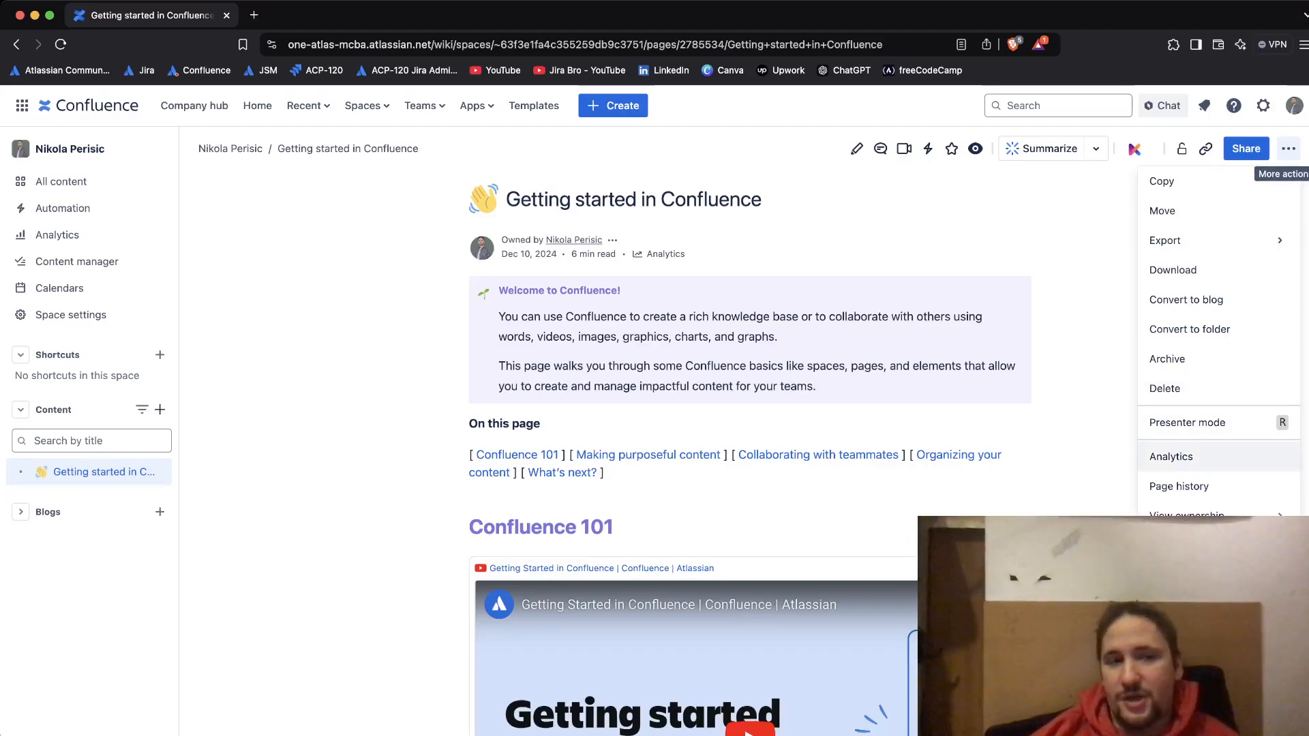
{"action": "left_click", "coordinate": [1171, 456]}
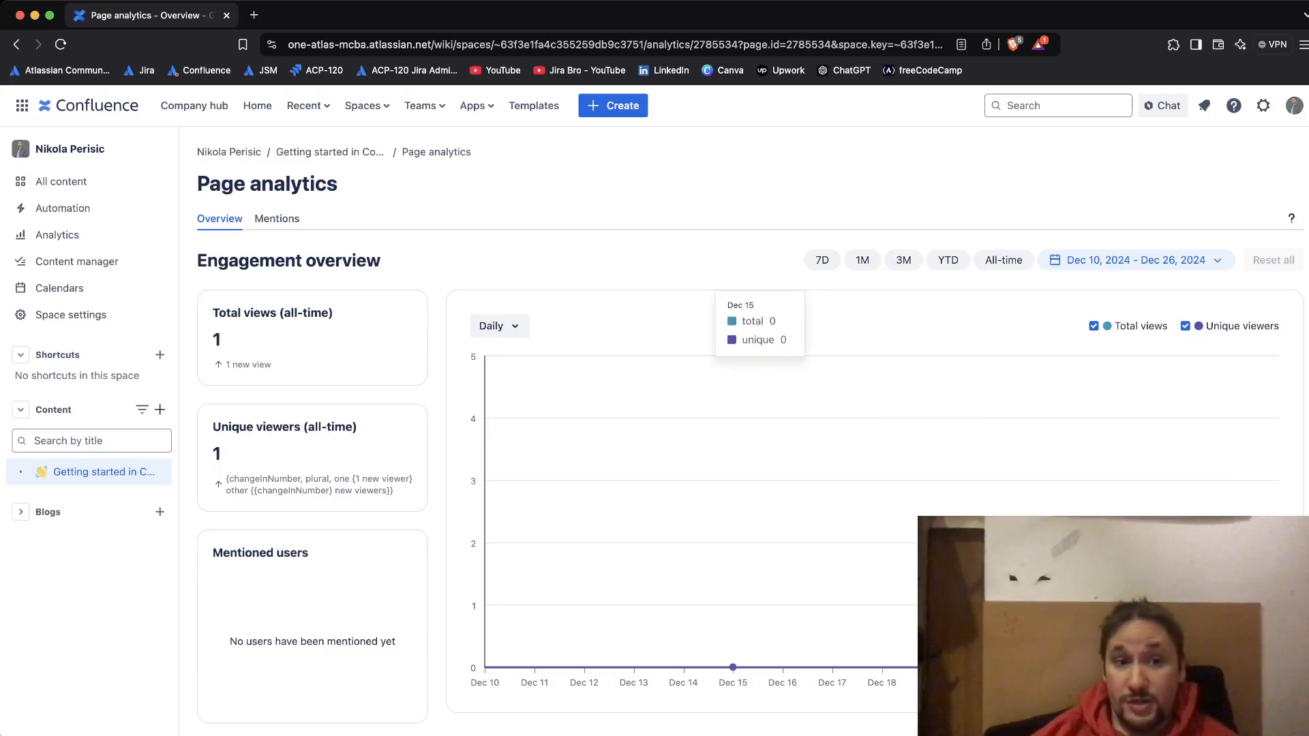
{"action": "left_click", "coordinate": [16, 45]}
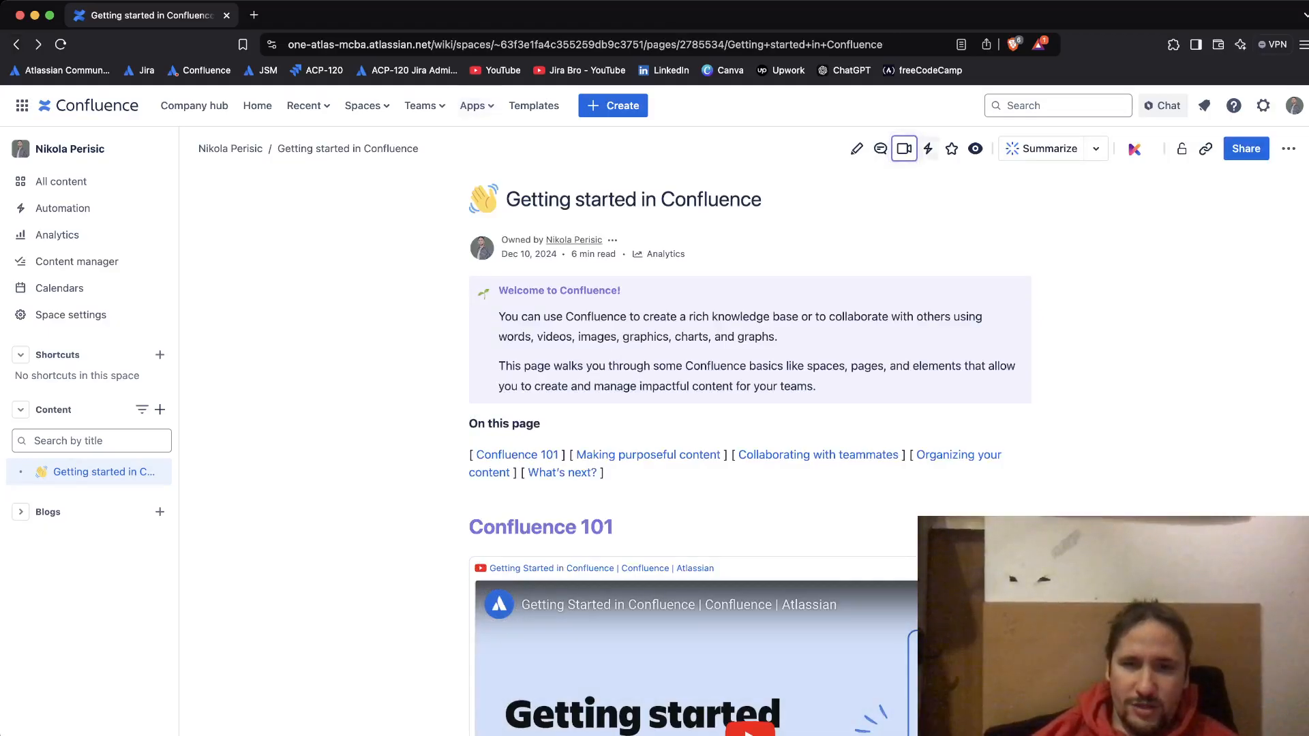
- Show the ownership options of the "Getting started in Confluence" page
{"action": "left_click", "coordinate": [1288, 148]}
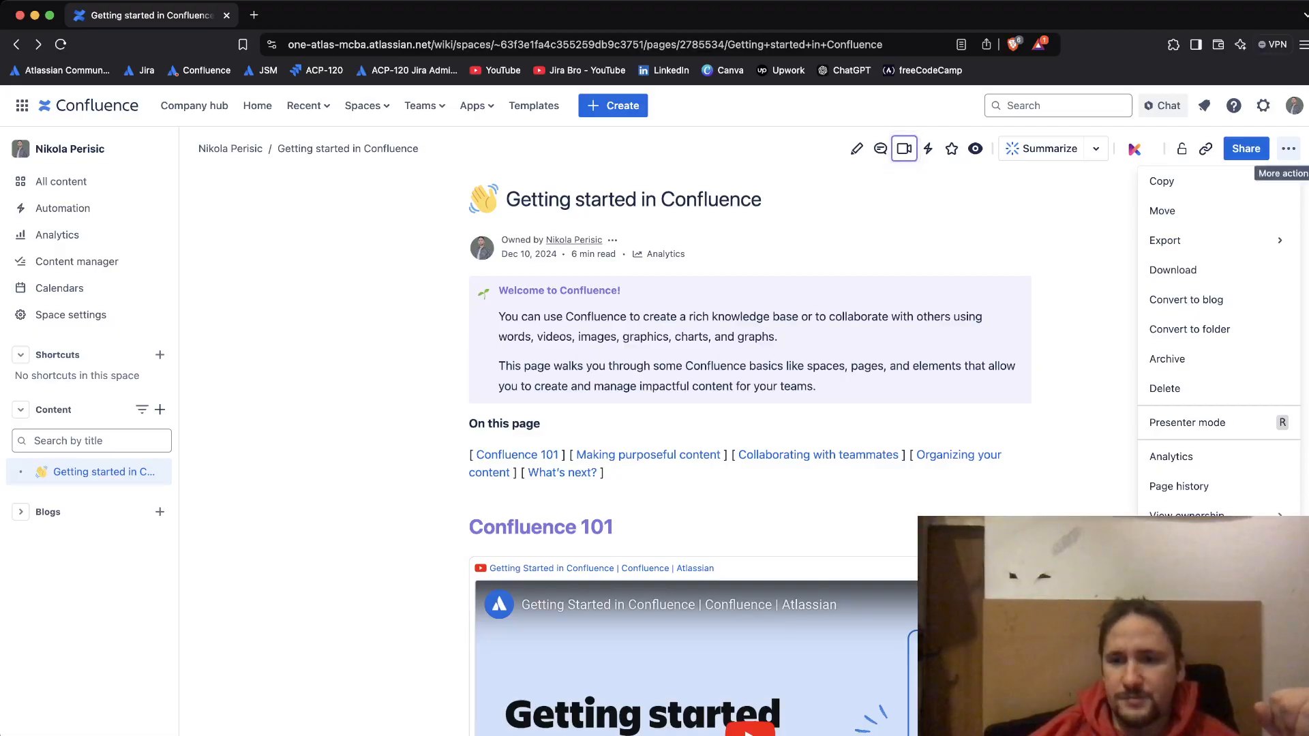
{"action": "left_click", "coordinate": [1186, 515]}
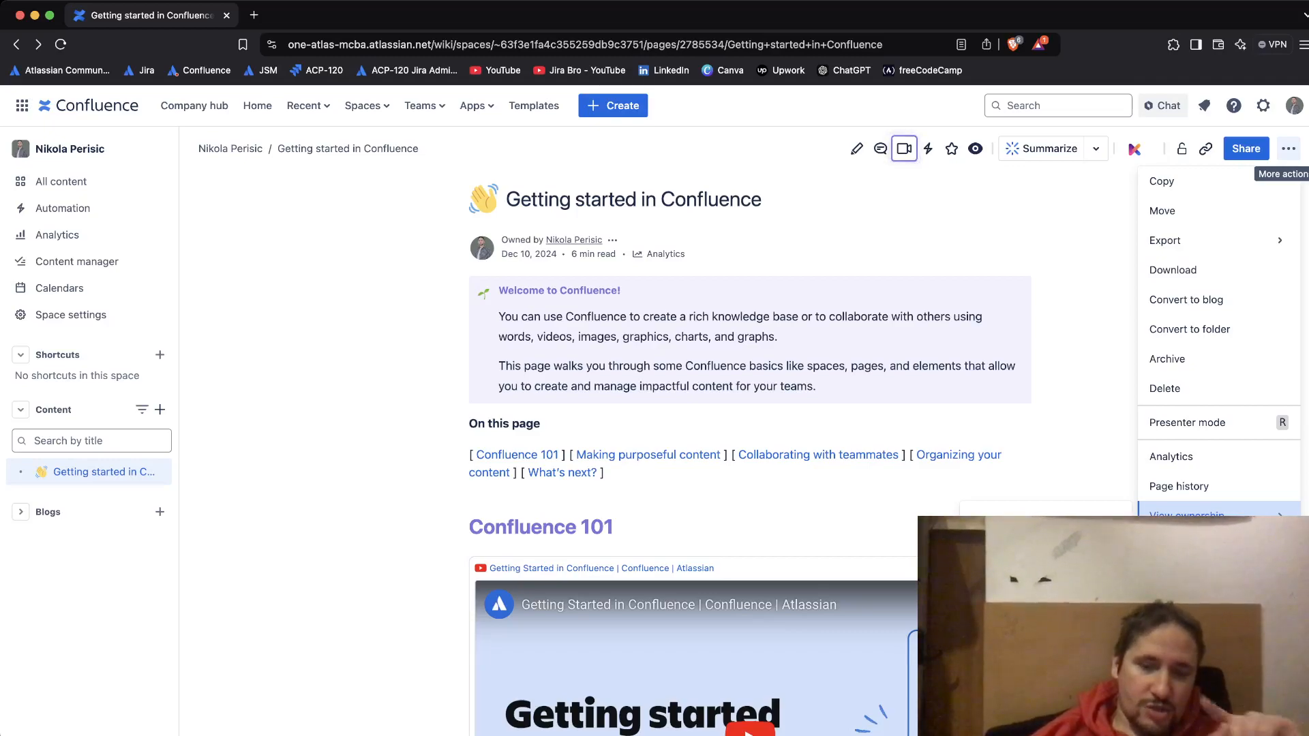
- Transfer ownership of the "Getting started in Confluence" page to another user, entering the new owner's name
{"action": "left_click", "coordinate": [1045, 548]}
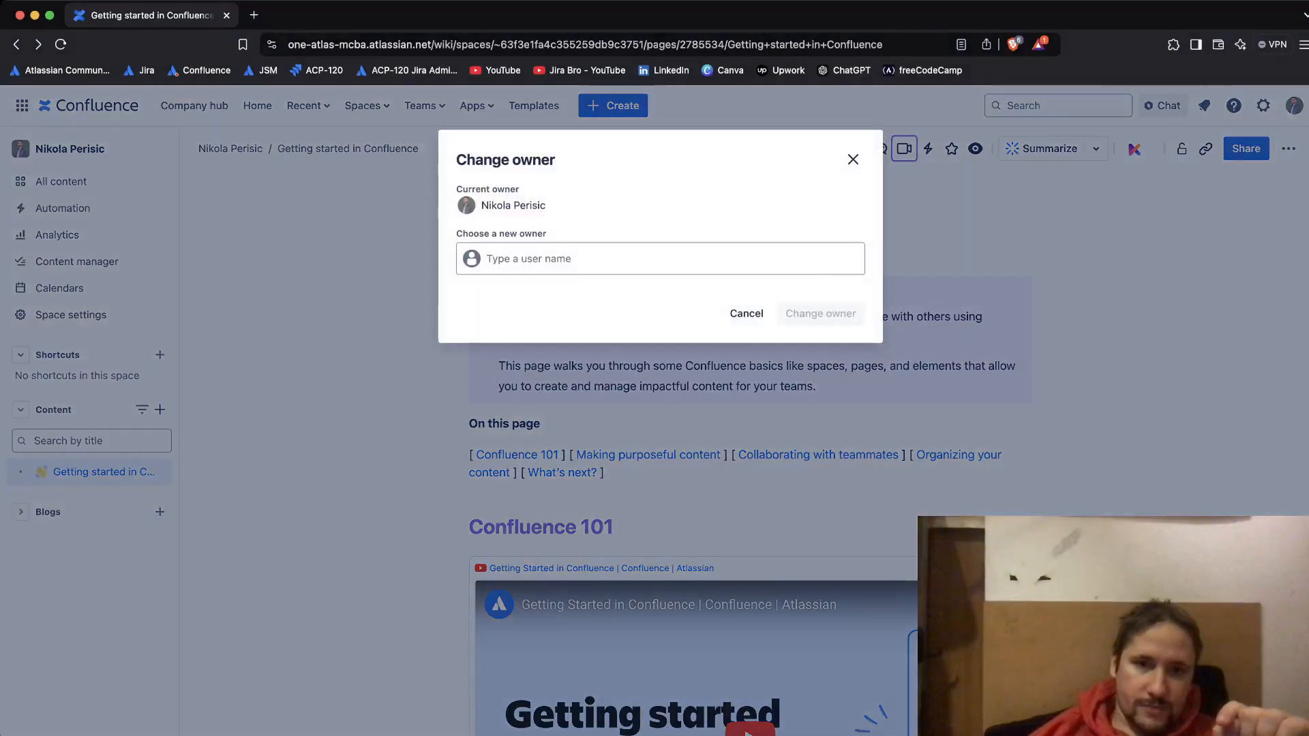
{"action": "left_click", "coordinate": [614, 259]}
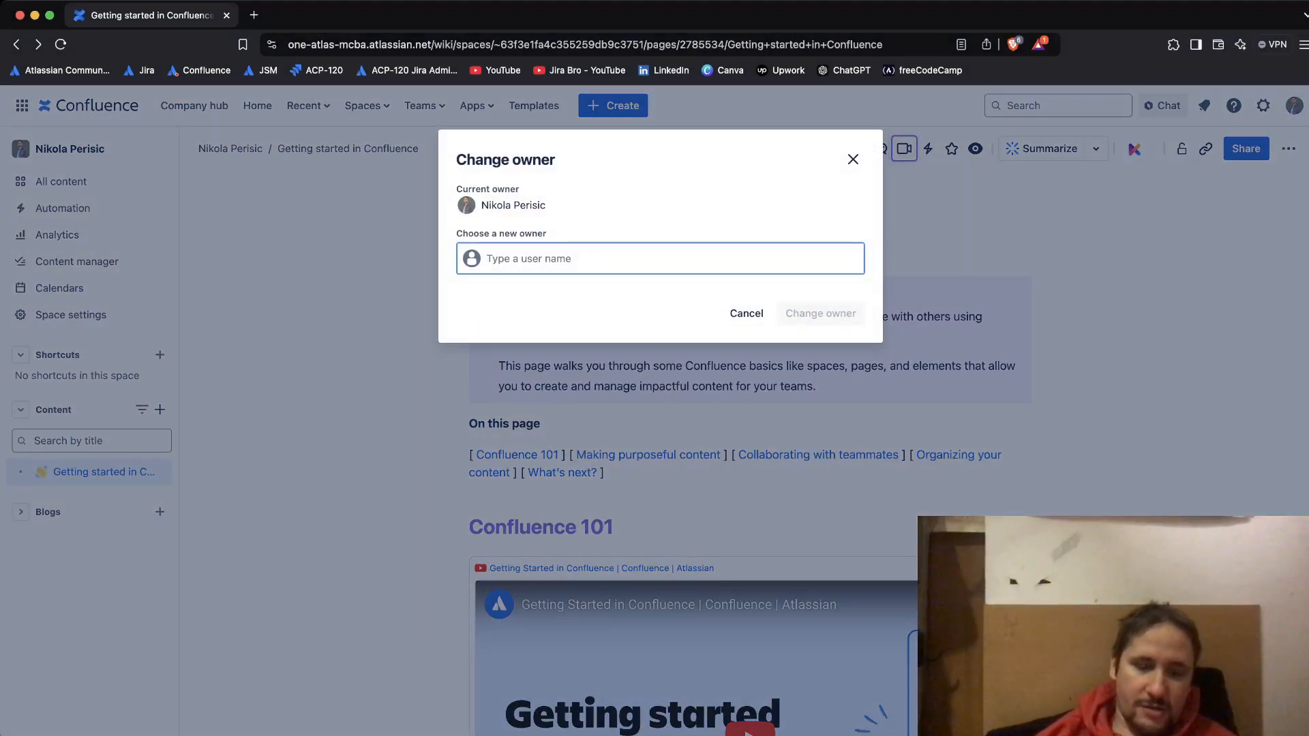
{"action": "type", "text": "Ala"}
{"action": "key", "text": "Return"}
{"action": "key", "text": "Return"}
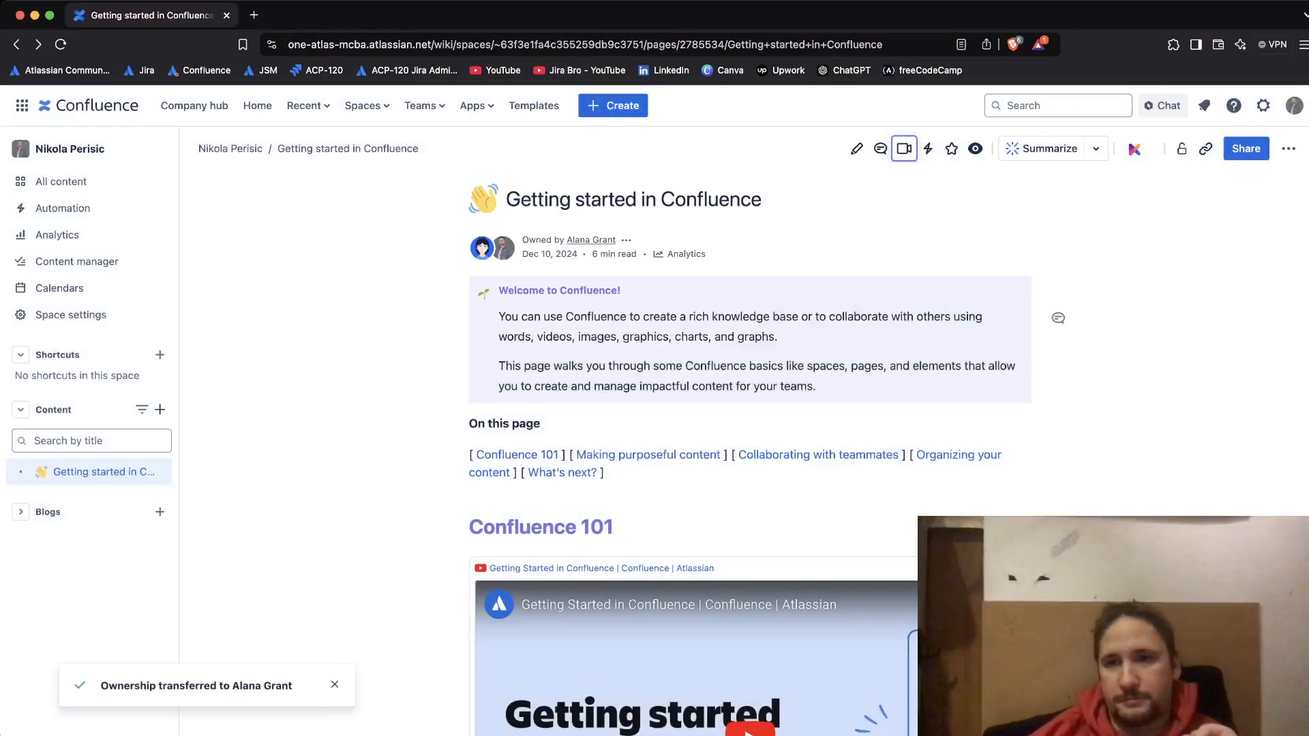
- View the resolved comments of the "Getting started in Confluence" page and close the list
{"action": "left_click", "coordinate": [1289, 149]}
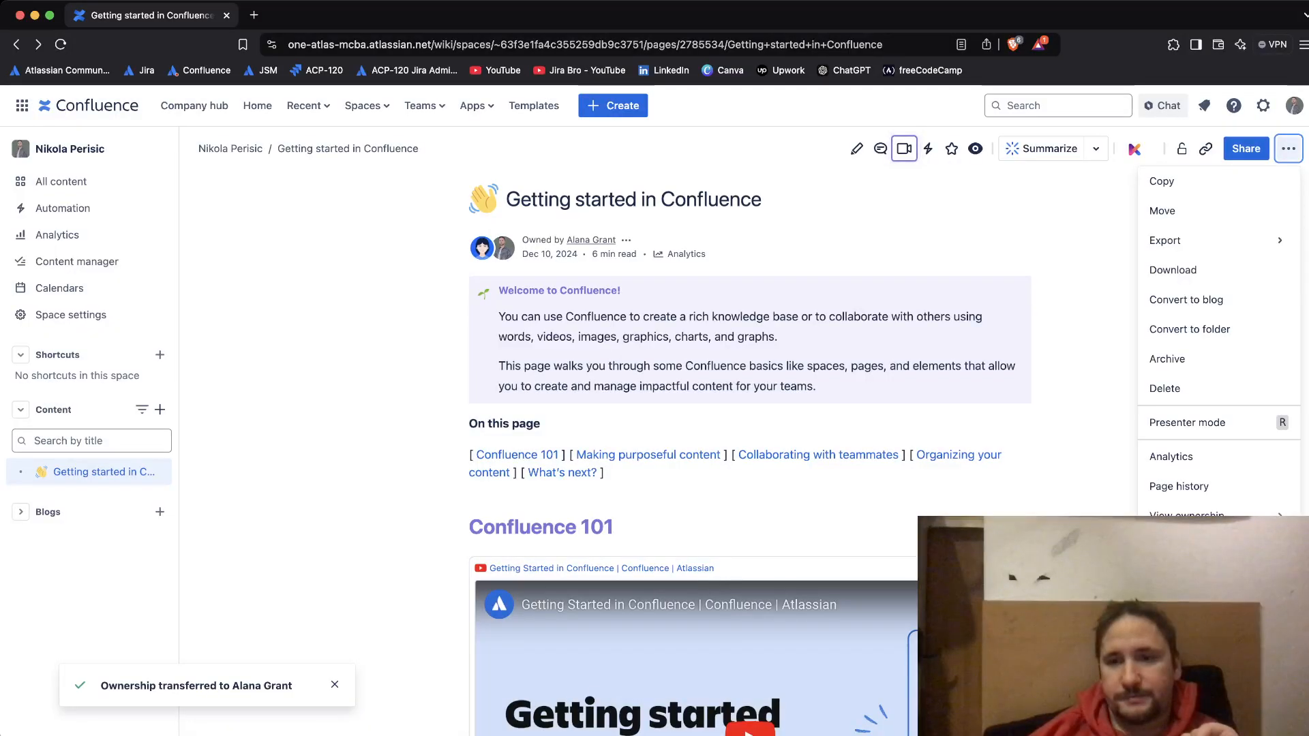
{"action": "left_click", "coordinate": [1187, 515]}
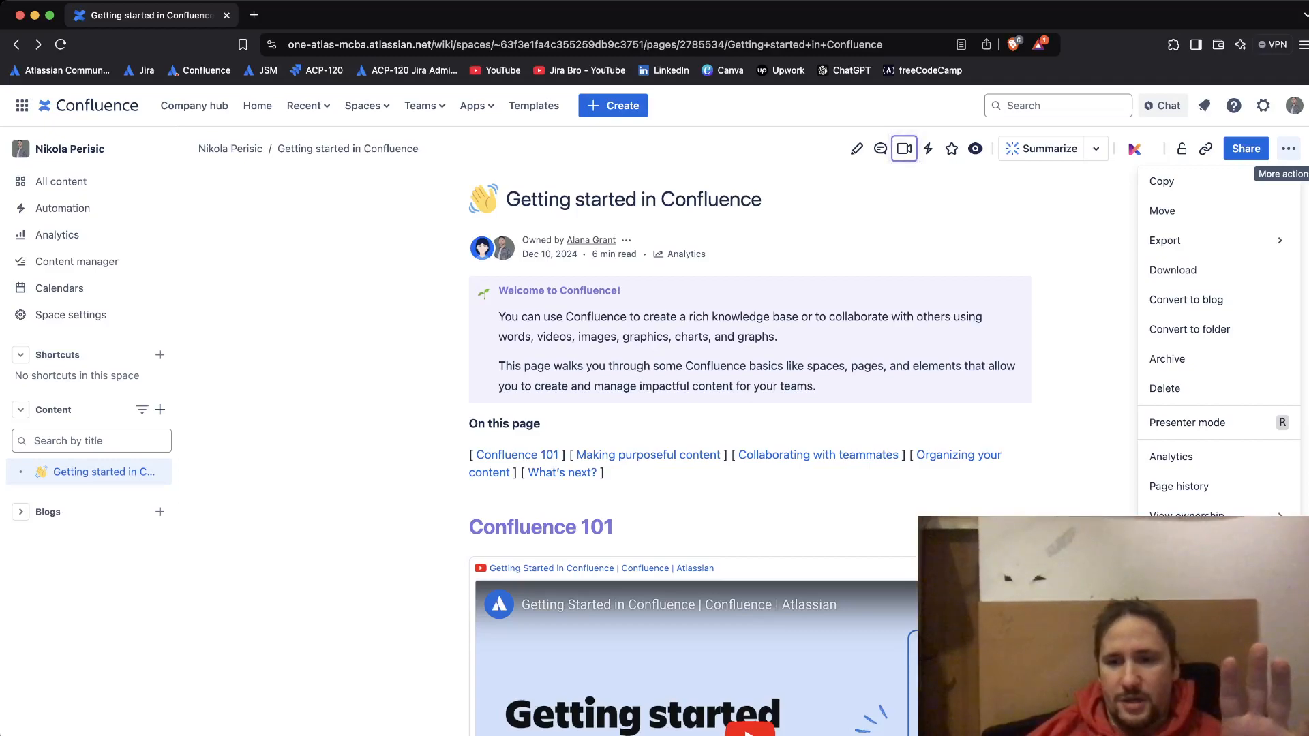
{"action": "left_click", "coordinate": [1191, 546]}
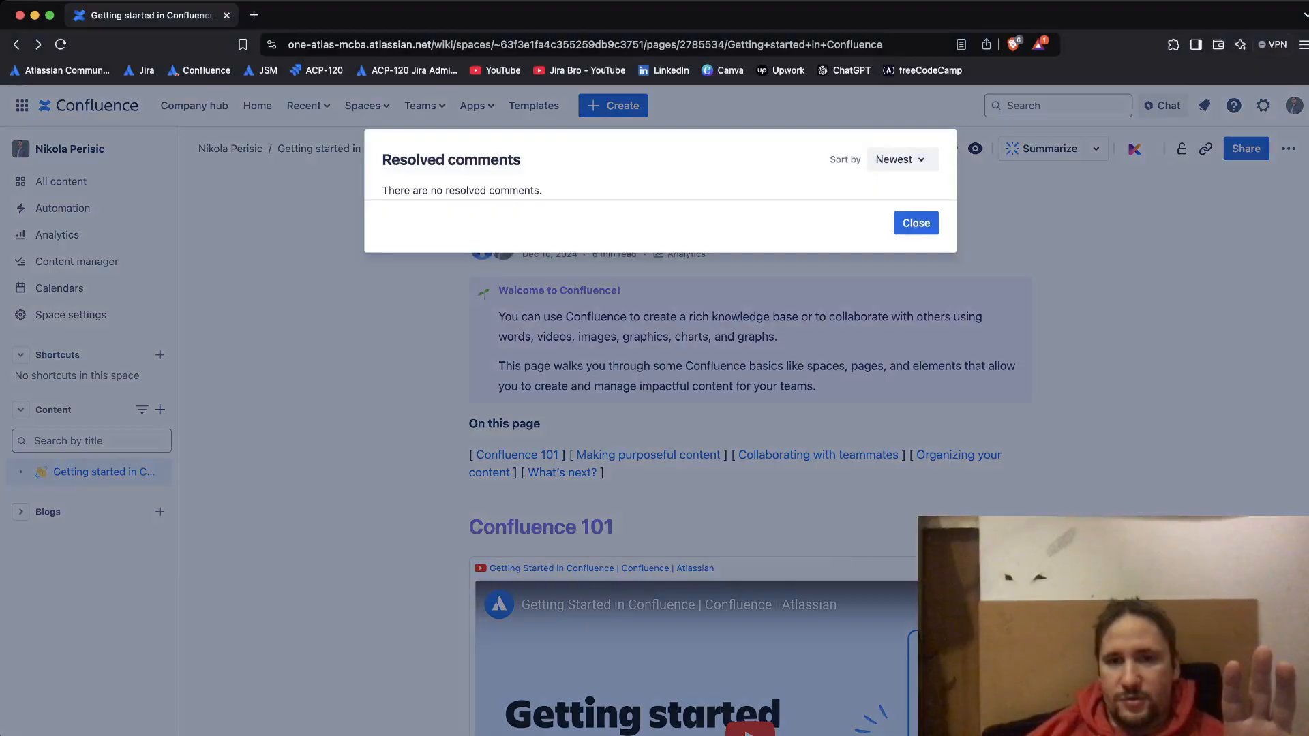
{"action": "left_click", "coordinate": [915, 223]}
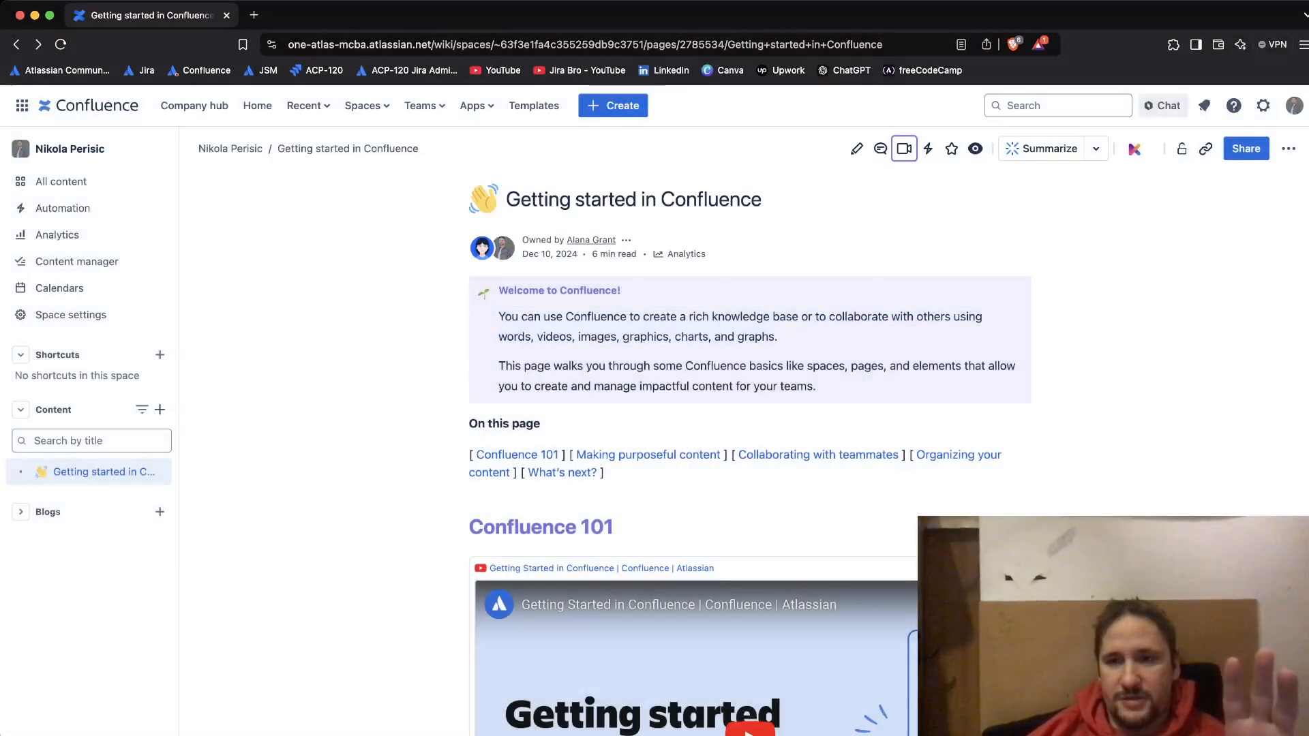
{"action": "left_click", "coordinate": [1288, 148]}
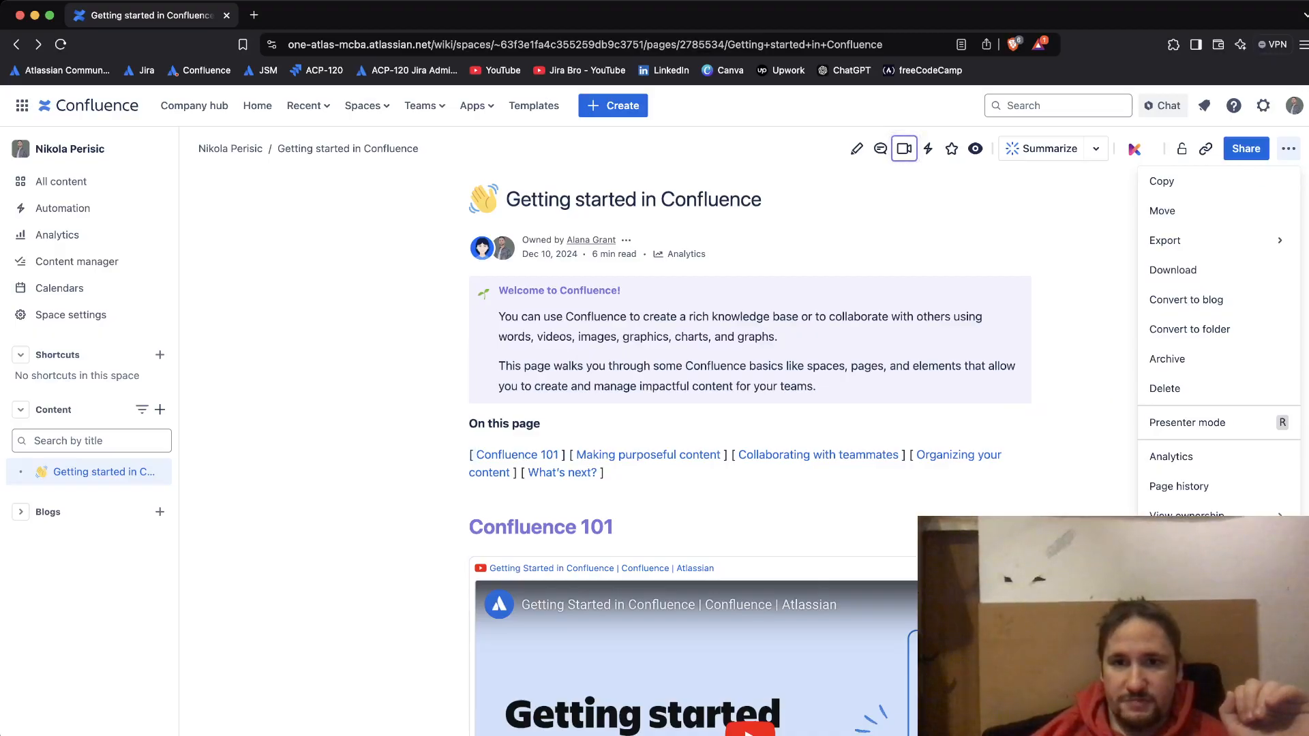
{"action": "left_click", "coordinate": [1289, 148]}
{"action": "left_click_drag", "start_coordinate": [469, 455], "coordinate": [475, 454]}
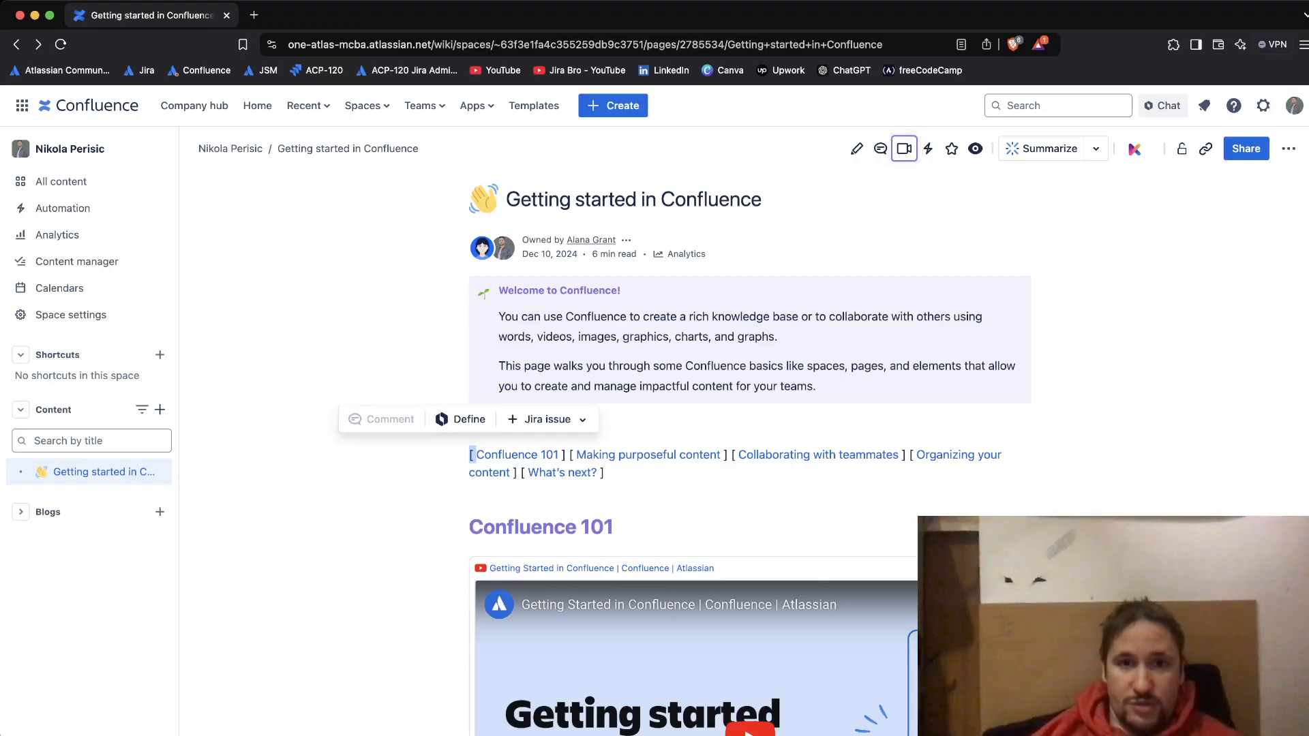
- Create a whiteboard from the Simple retrospective template and deselect the inserted template content
{"action": "left_click", "coordinate": [613, 105]}
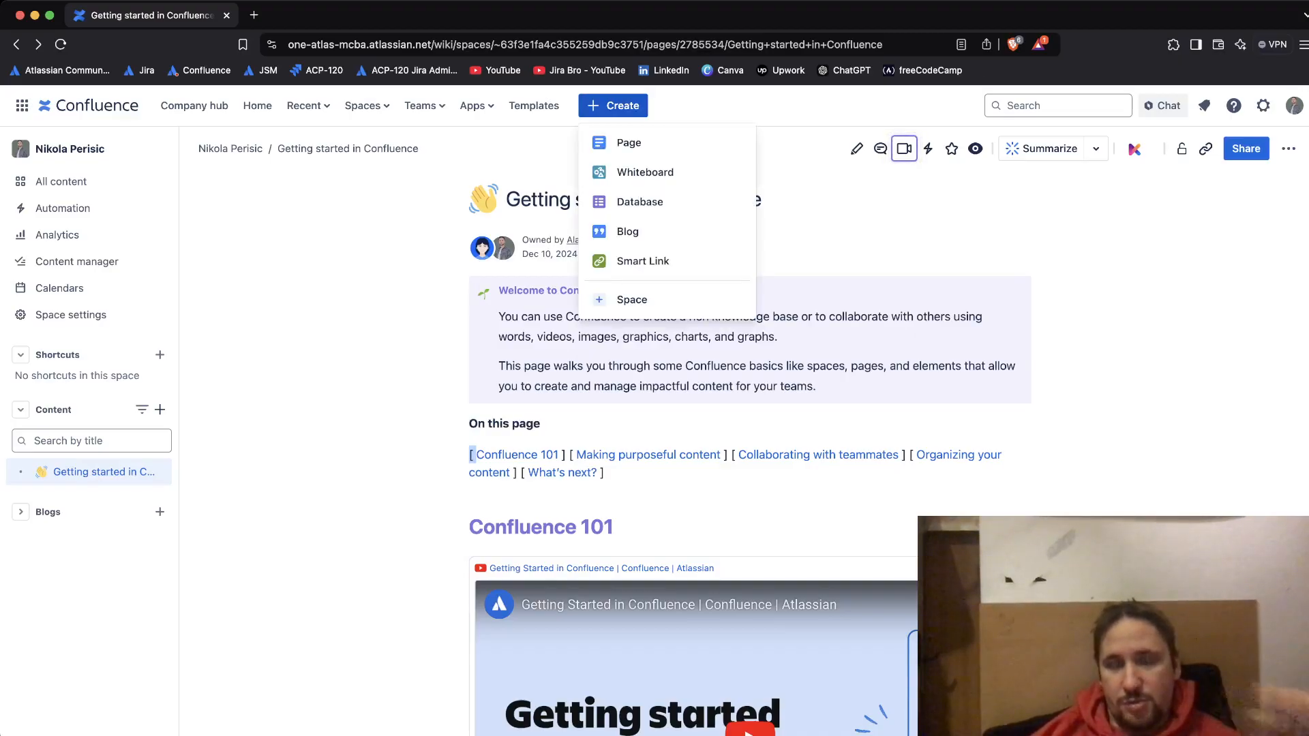
{"action": "left_click", "coordinate": [640, 171]}
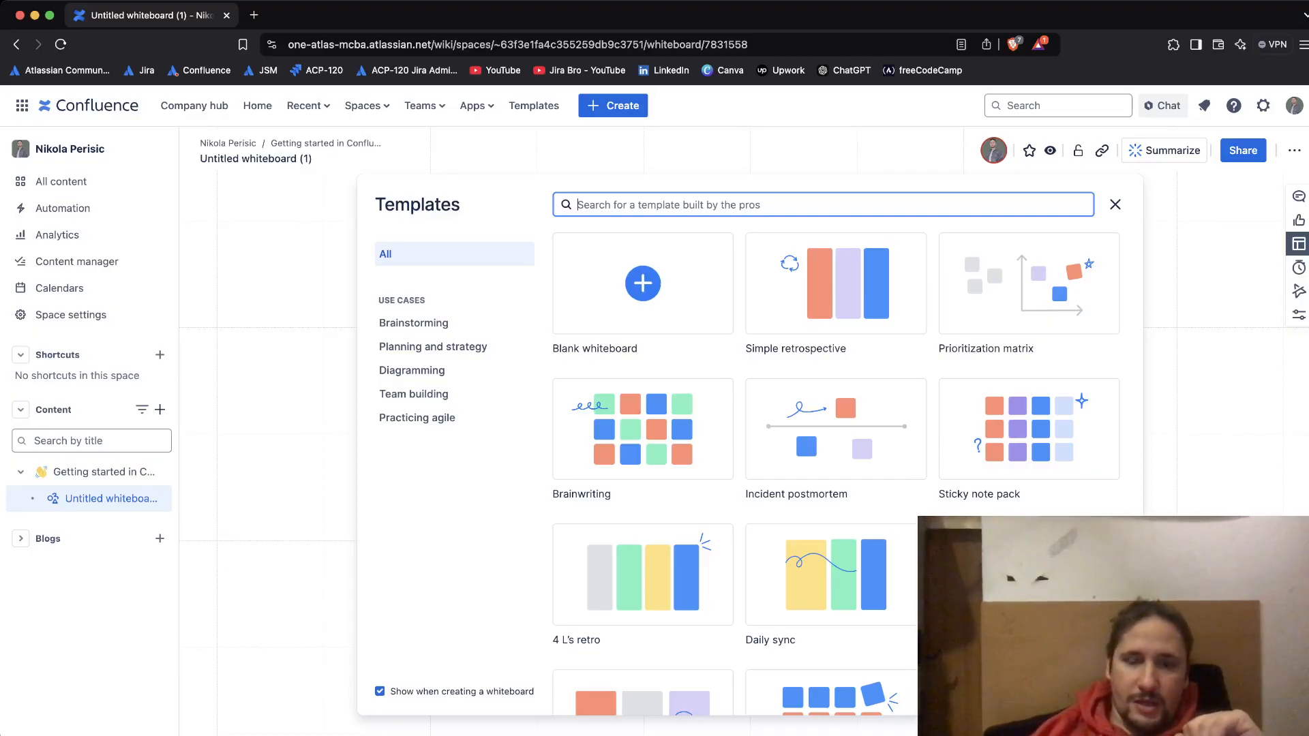
{"action": "left_click", "coordinate": [835, 284]}
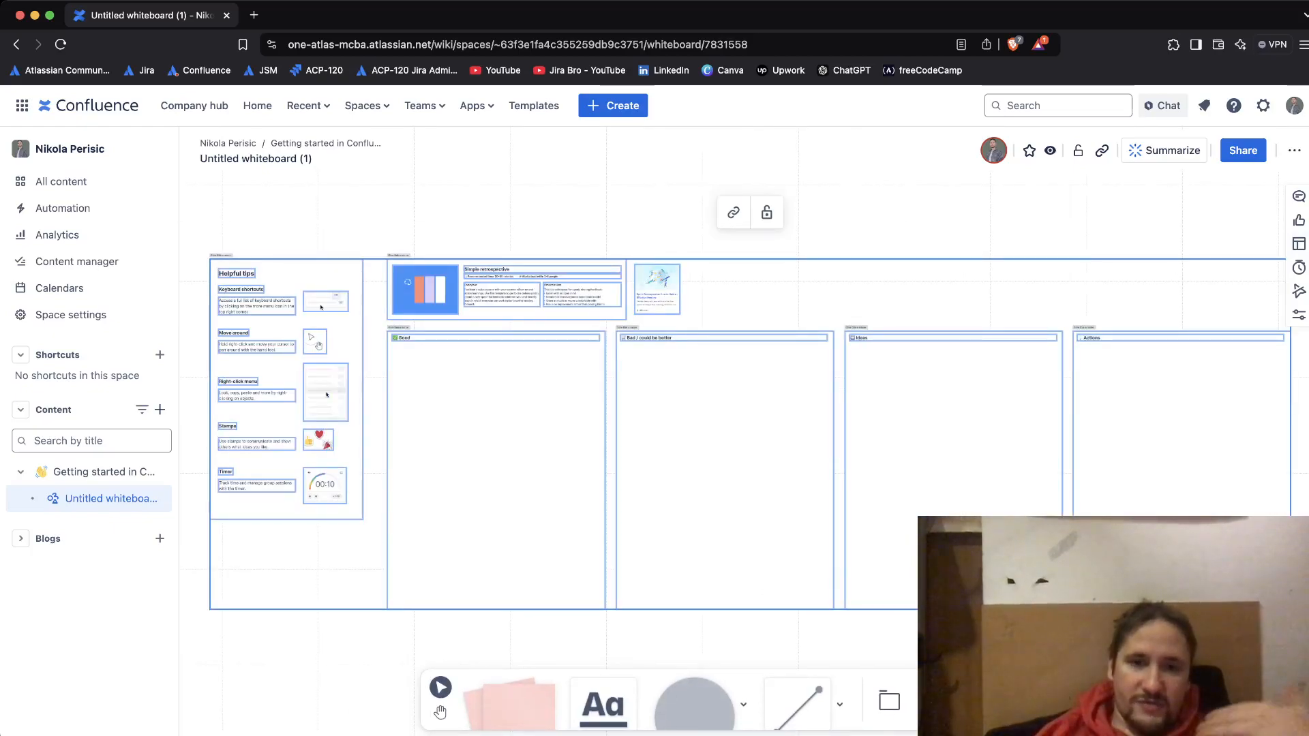
{"action": "key", "text": "Escape"}
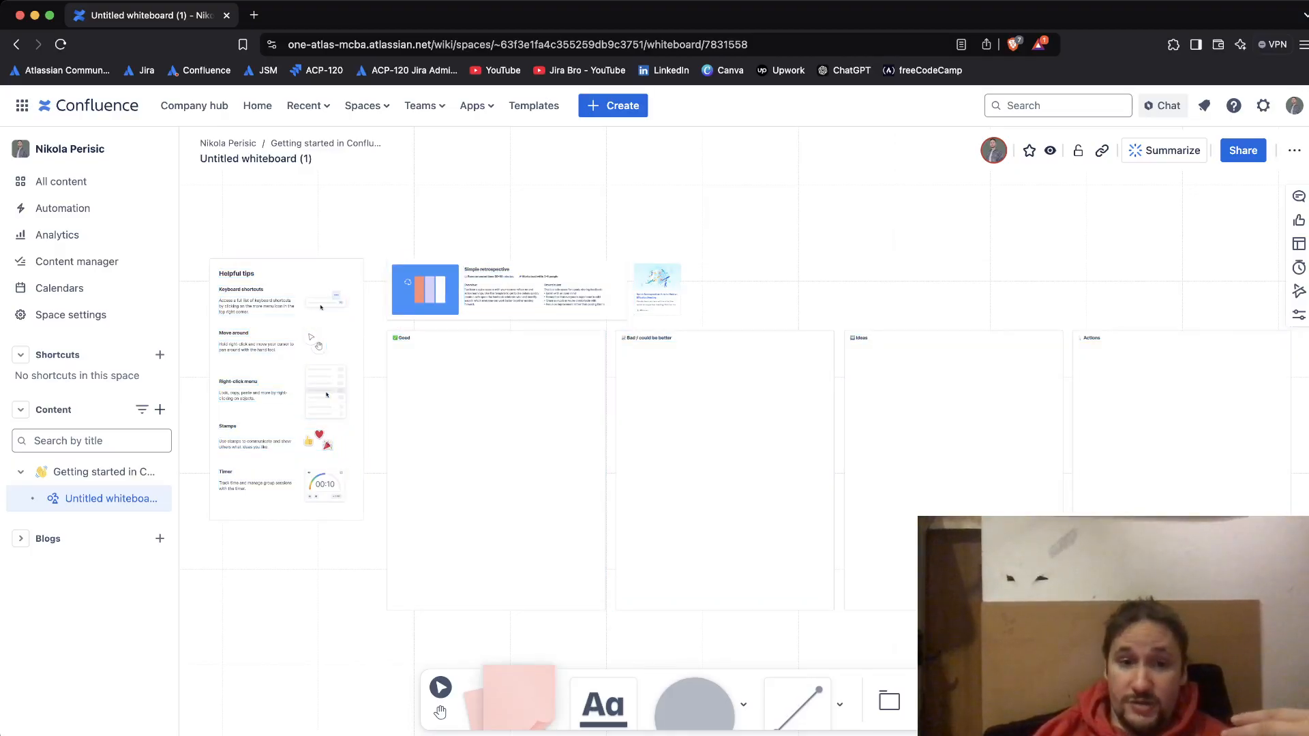
- Place a pink sticky note in the upper half of the Good section of the retrospective board
{"action": "left_click", "coordinate": [518, 705]}
{"action": "left_click", "coordinate": [482, 413]}
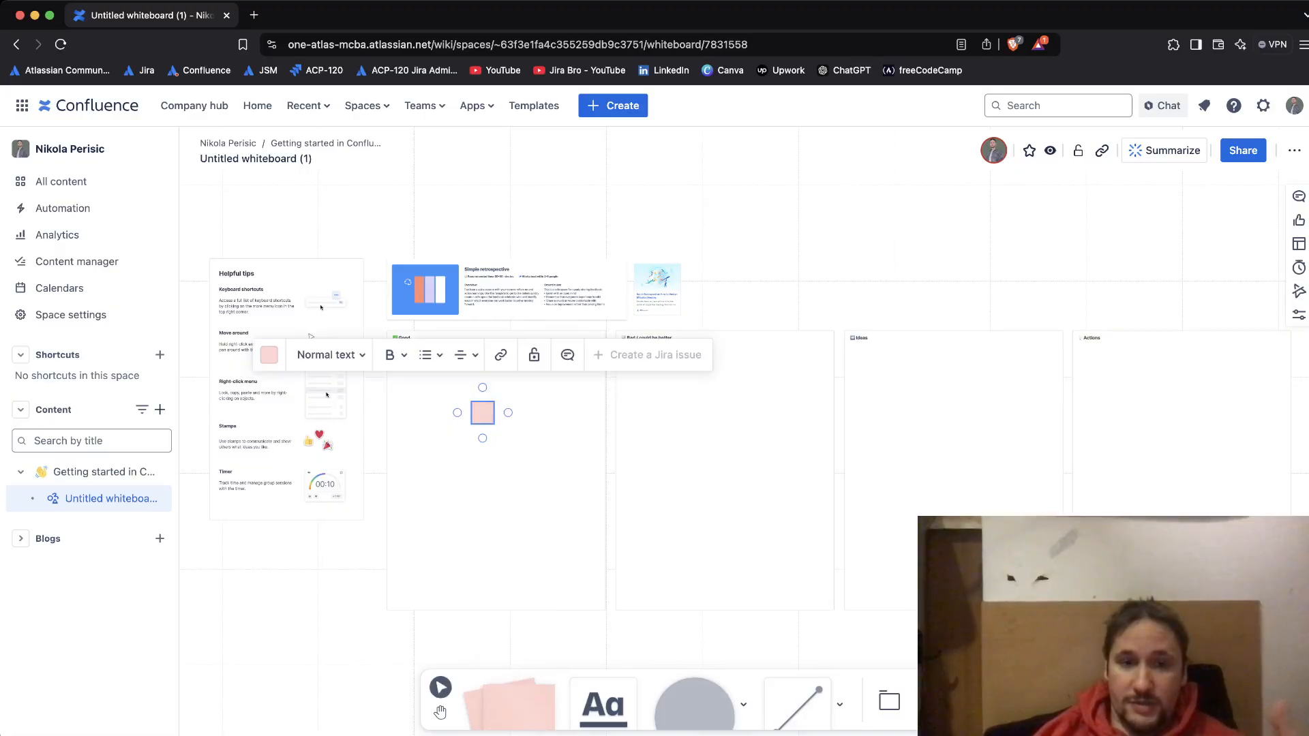
{"action": "left_click", "coordinate": [498, 474]}
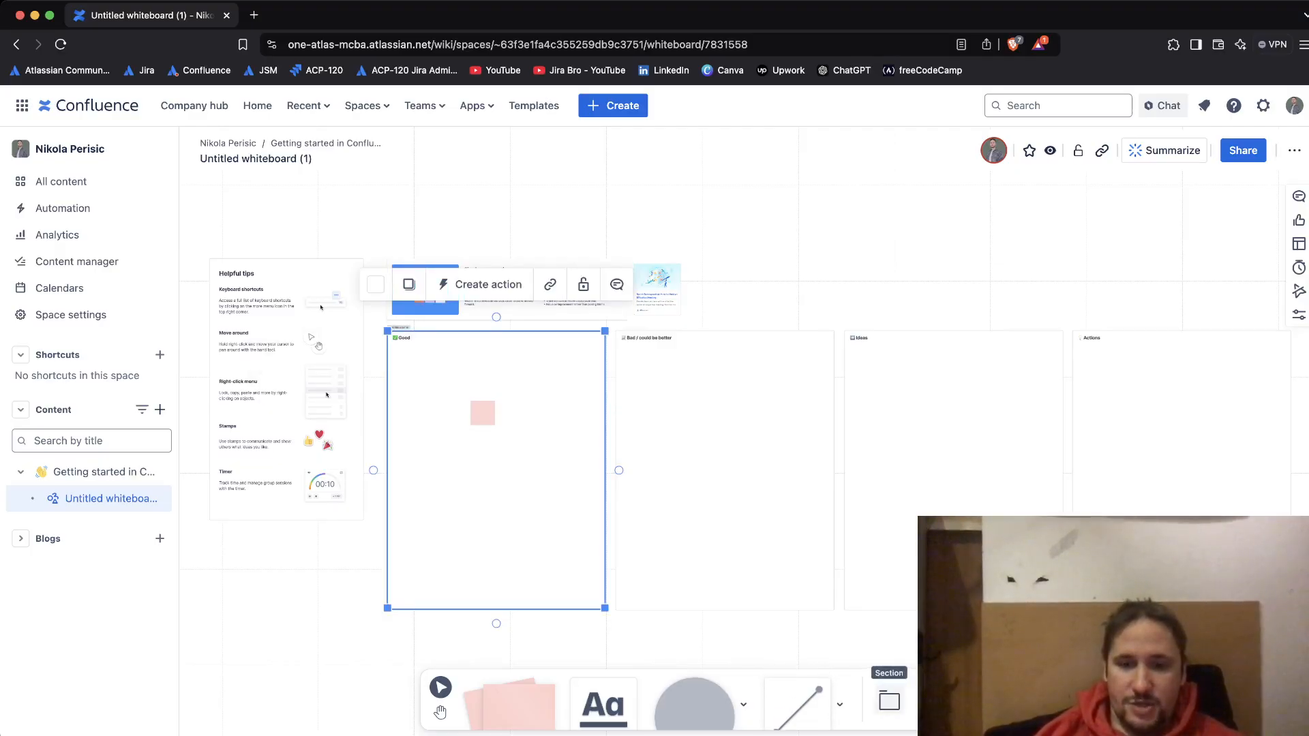
- Add a blue section above the "Bad / could be better" column and place a thumbs-up stamp beside it
{"action": "left_click", "coordinate": [889, 700]}
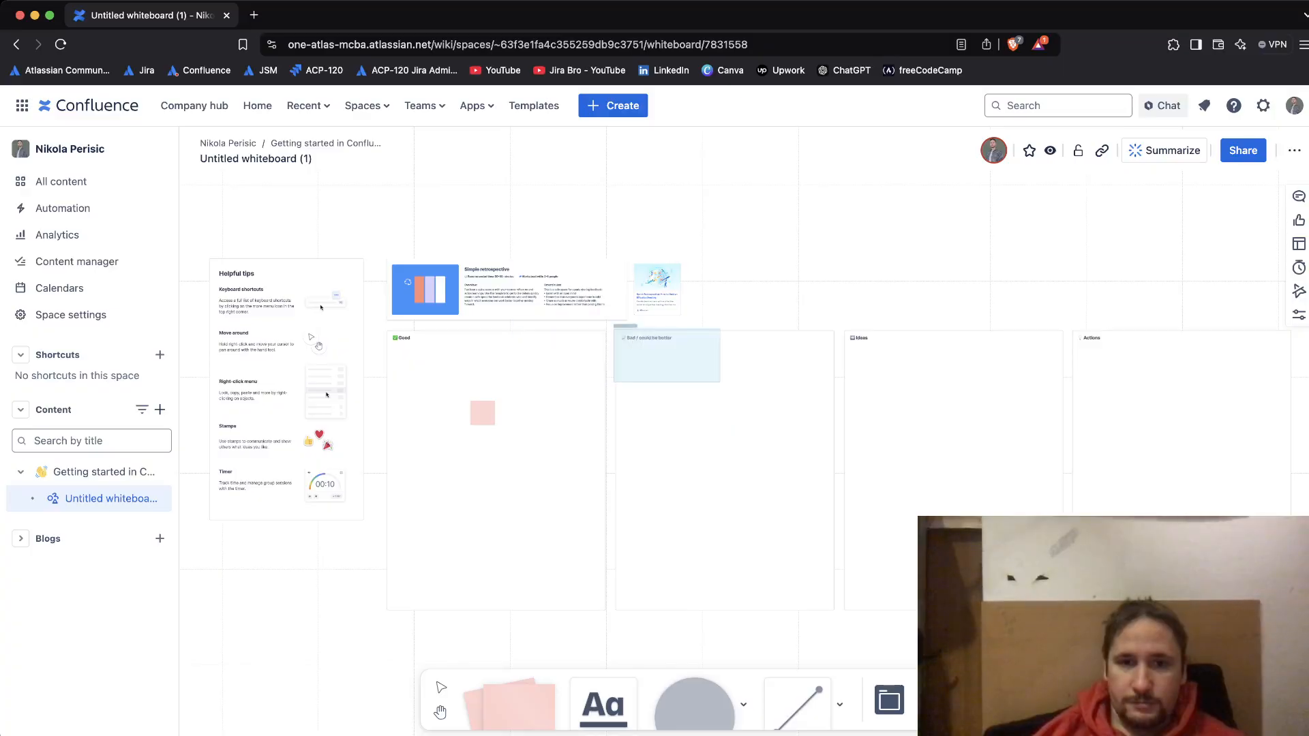
{"action": "left_click", "coordinate": [790, 284]}
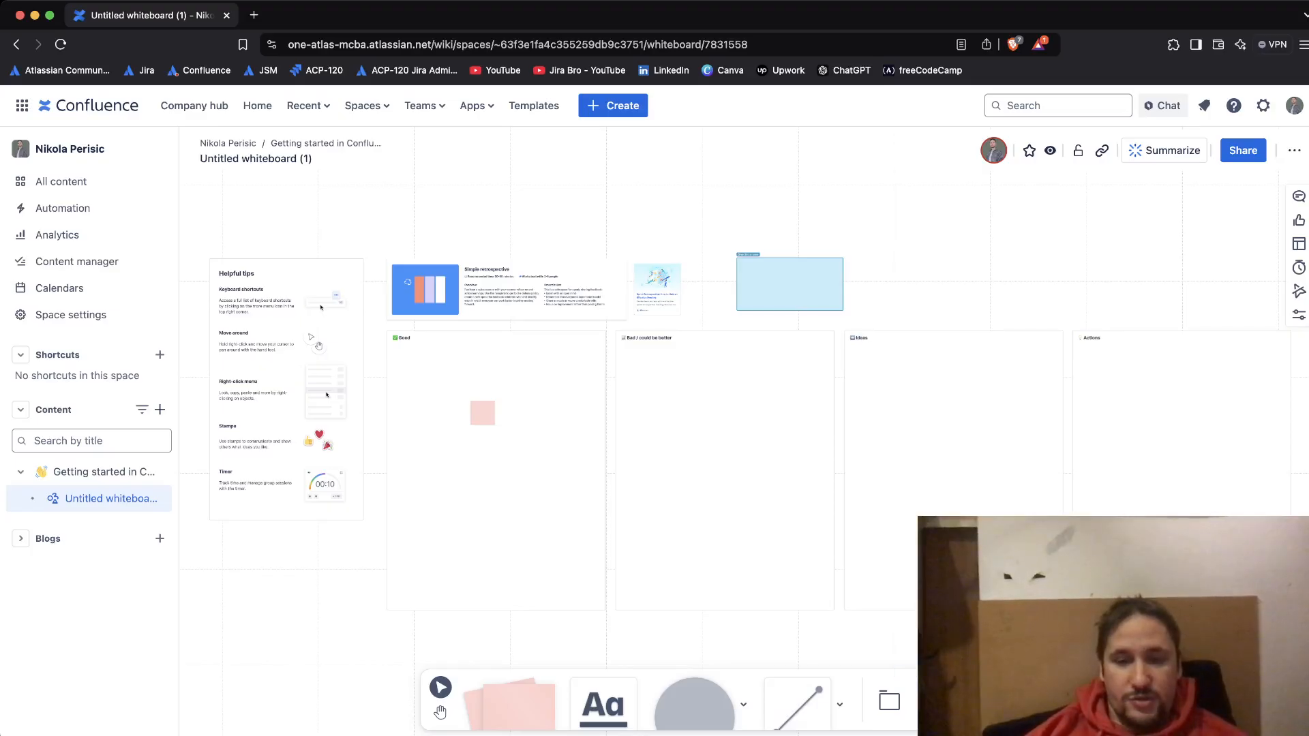
{"action": "left_click", "coordinate": [965, 702]}
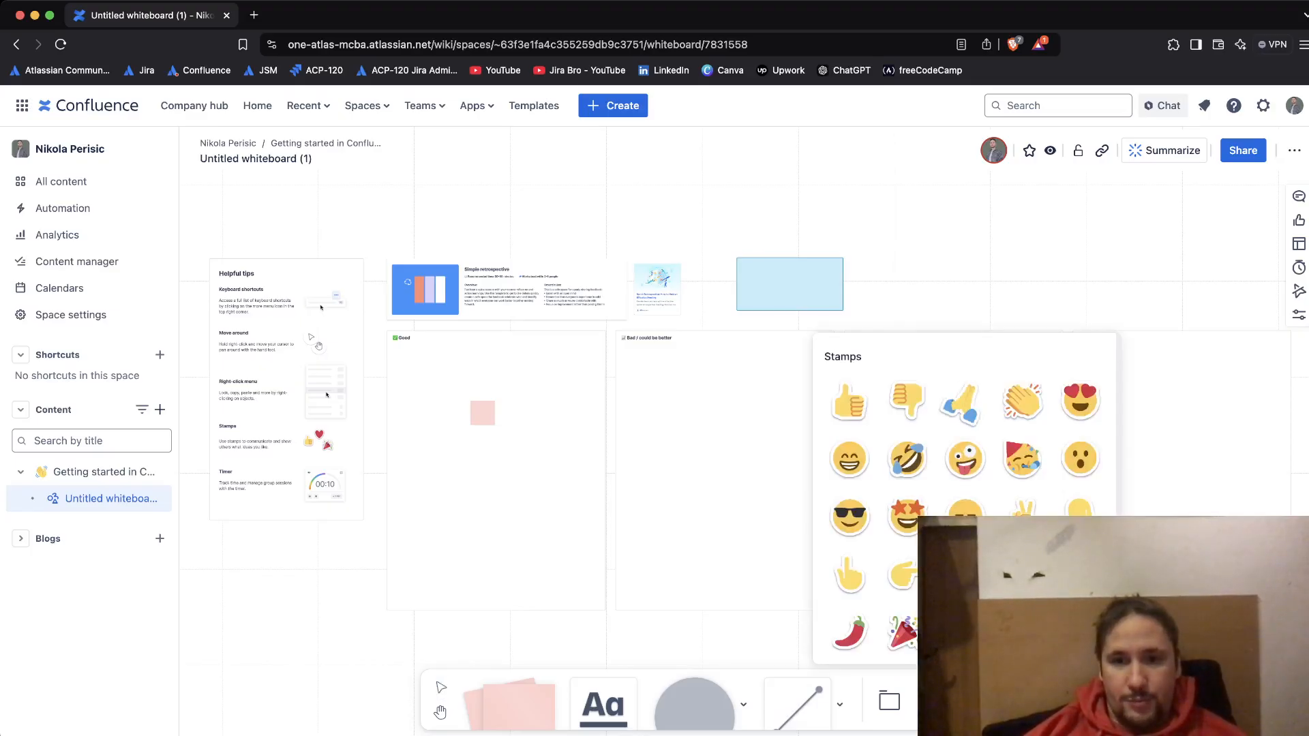
{"action": "left_click", "coordinate": [846, 402]}
{"action": "left_click", "coordinate": [893, 306]}
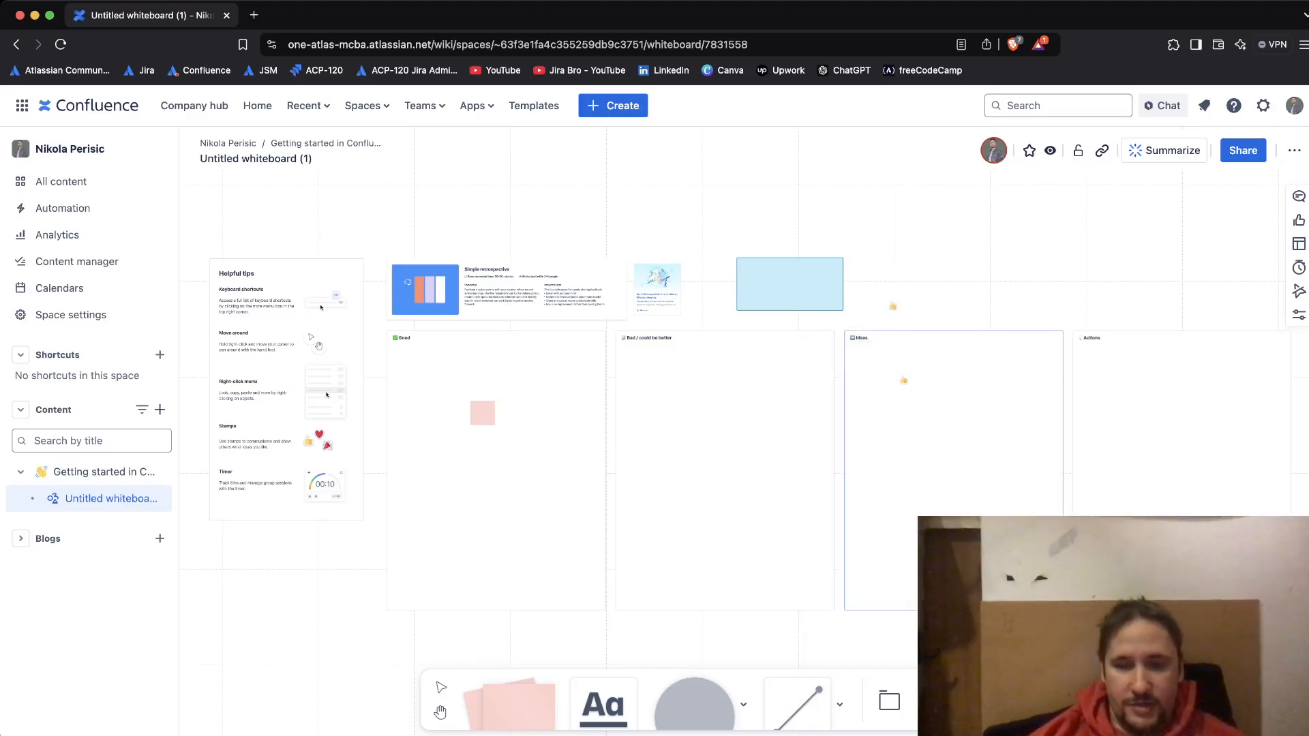
- Examine the whiteboard's additional tools and try switching between selecting and moving around the canvas
{"action": "left_click", "coordinate": [964, 702]}
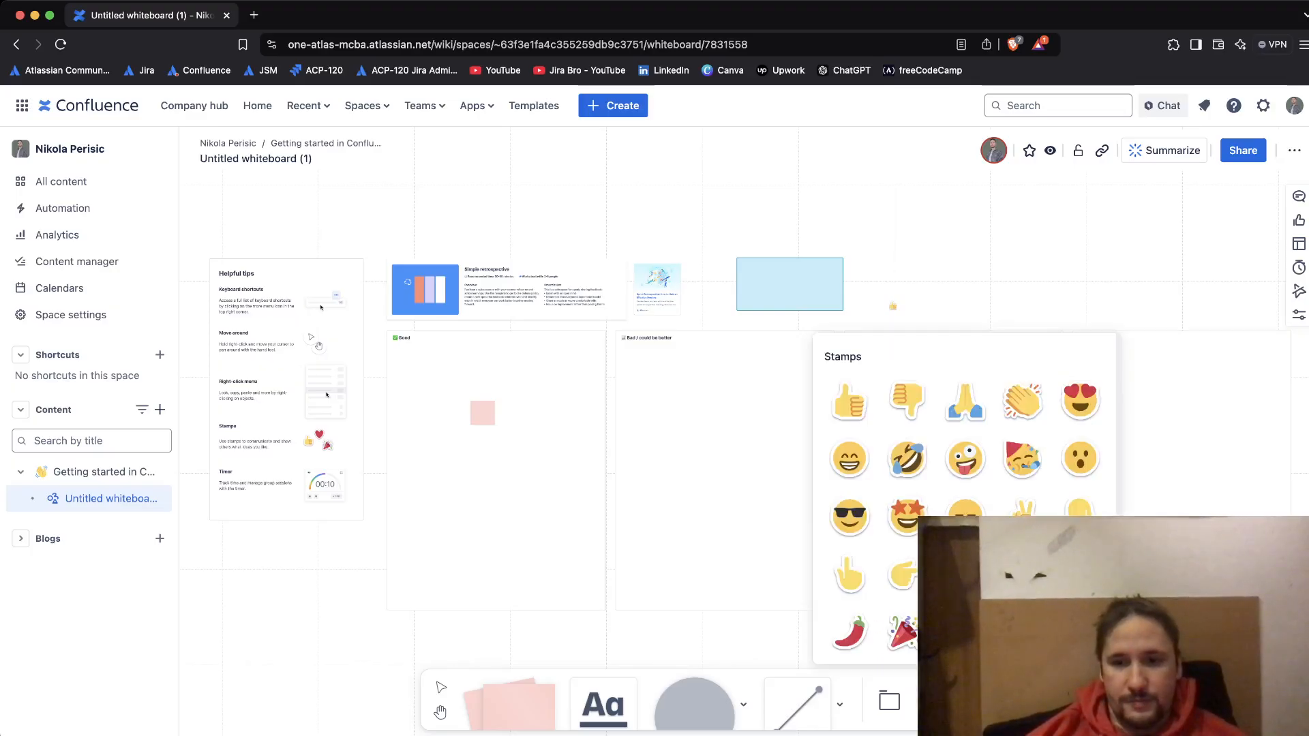
{"action": "left_click", "coordinate": [1051, 702]}
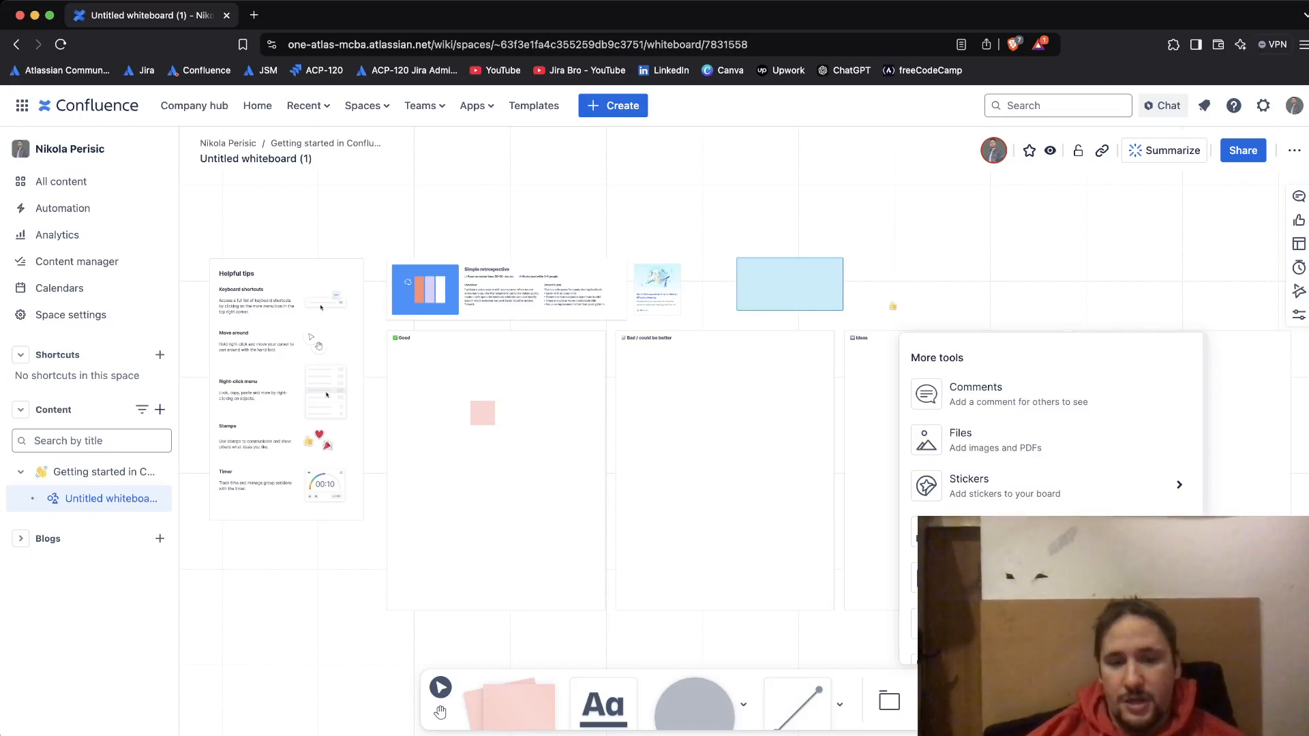
{"action": "left_click", "coordinate": [603, 699]}
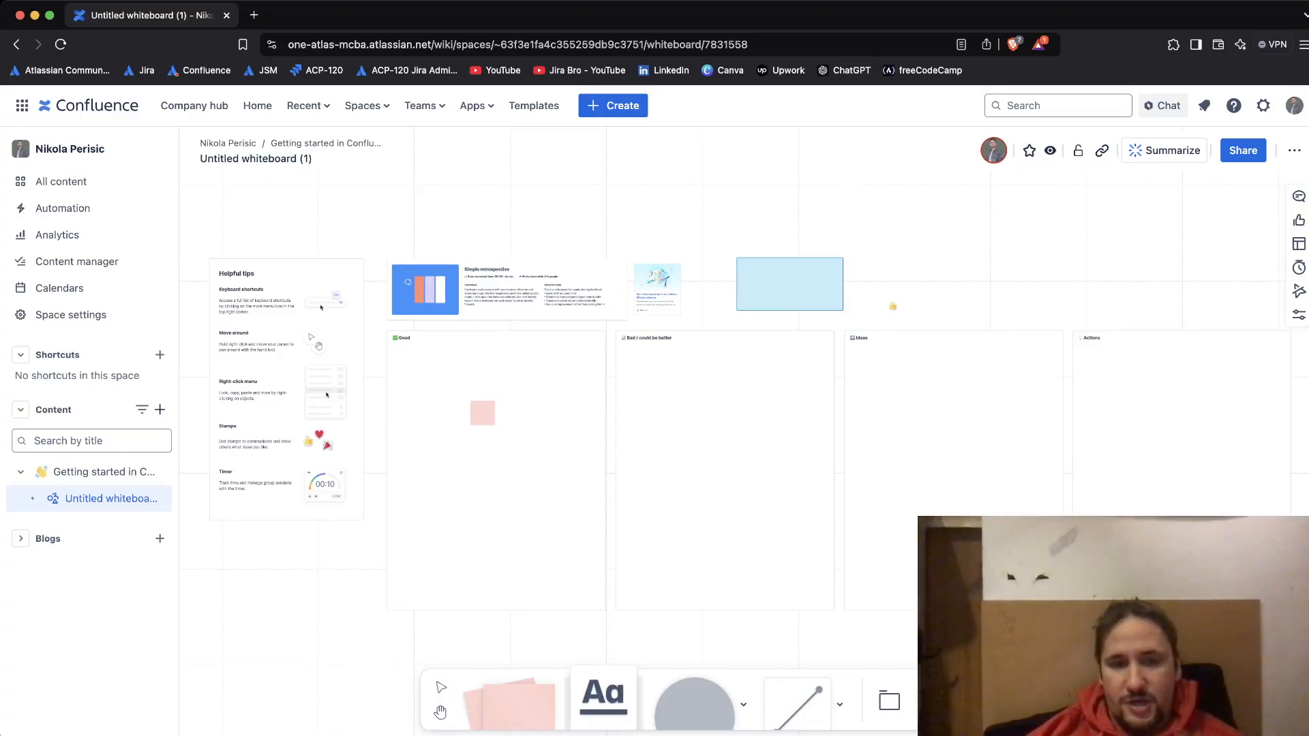
{"action": "left_click", "coordinate": [441, 712]}
{"action": "left_click_drag", "start_coordinate": [532, 505], "coordinate": [770, 488]}
{"action": "left_click", "coordinate": [441, 688]}
{"action": "left_click", "coordinate": [441, 712]}
{"action": "left_click", "coordinate": [441, 688]}
{"action": "left_click", "coordinate": [440, 712]}
{"action": "left_click_drag", "start_coordinate": [572, 463], "coordinate": [398, 462]}
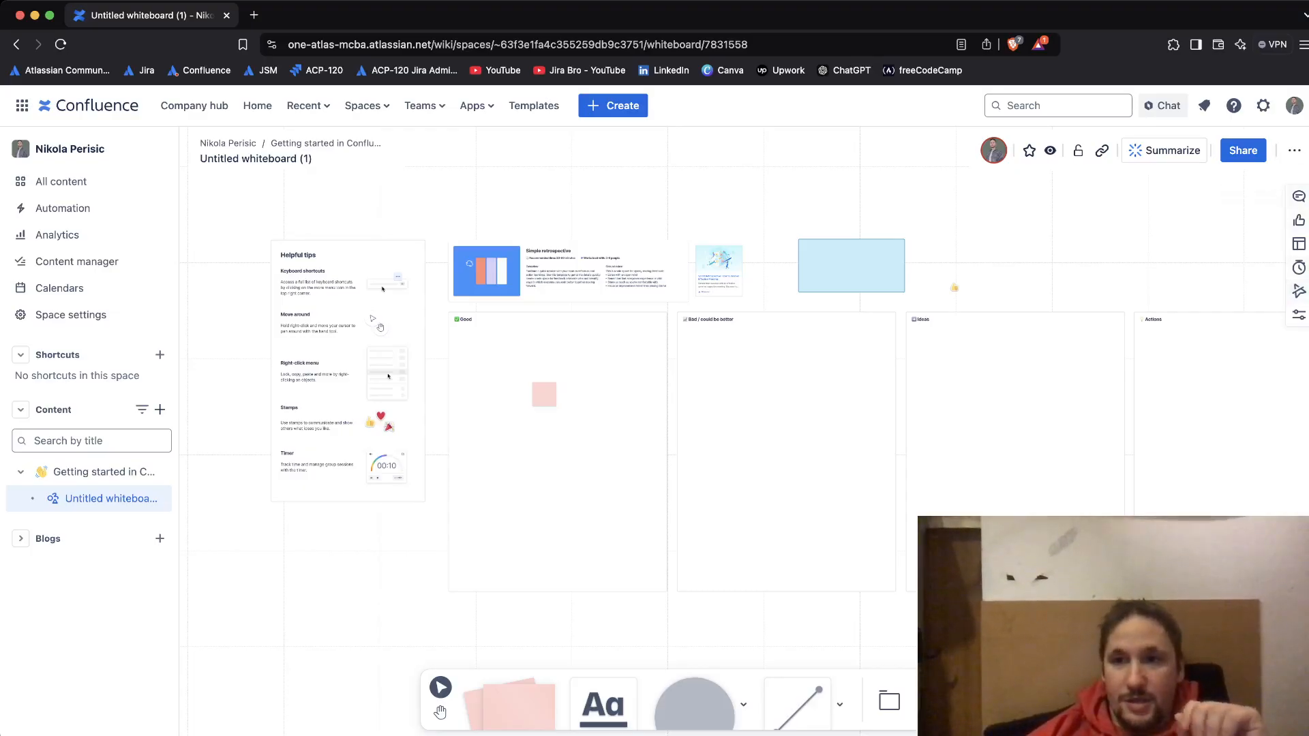
- Review the whiteboard's export options, trying the Ideas section as the selected export area, and close them without exporting
{"action": "left_click", "coordinate": [1294, 150]}
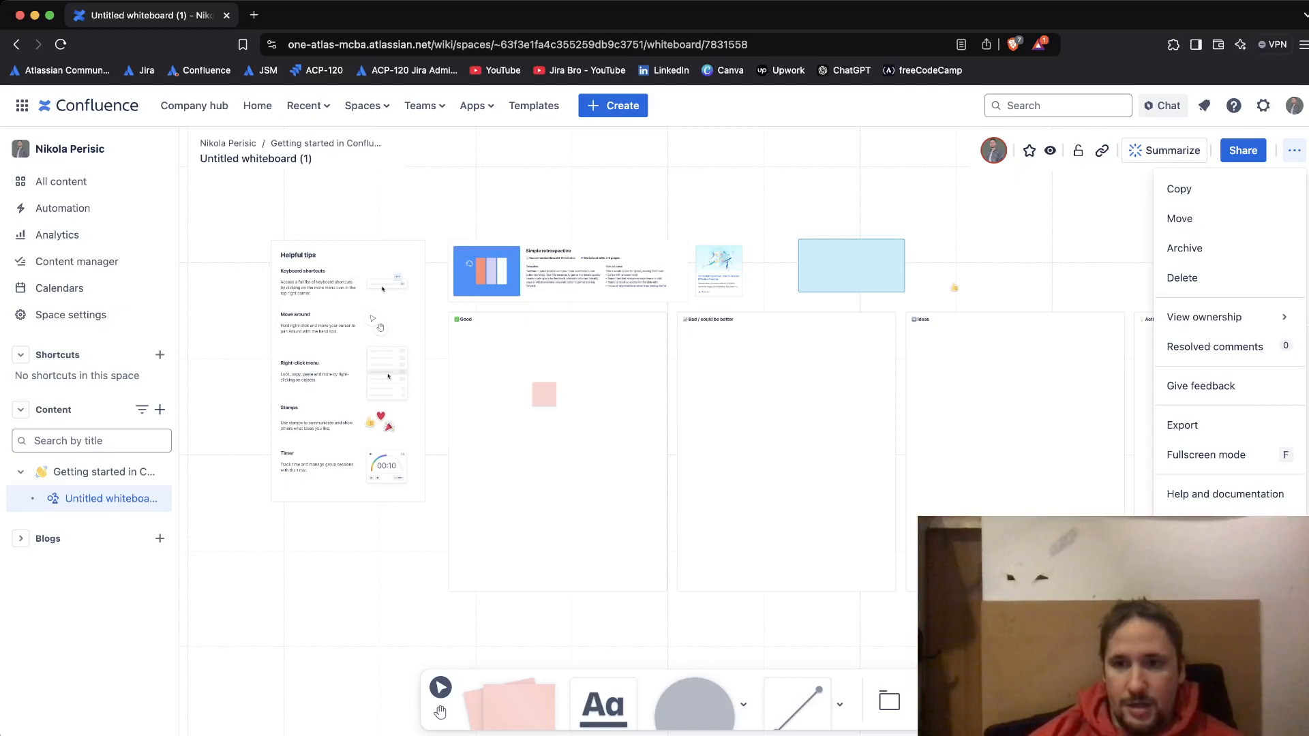
{"action": "left_click", "coordinate": [1181, 425]}
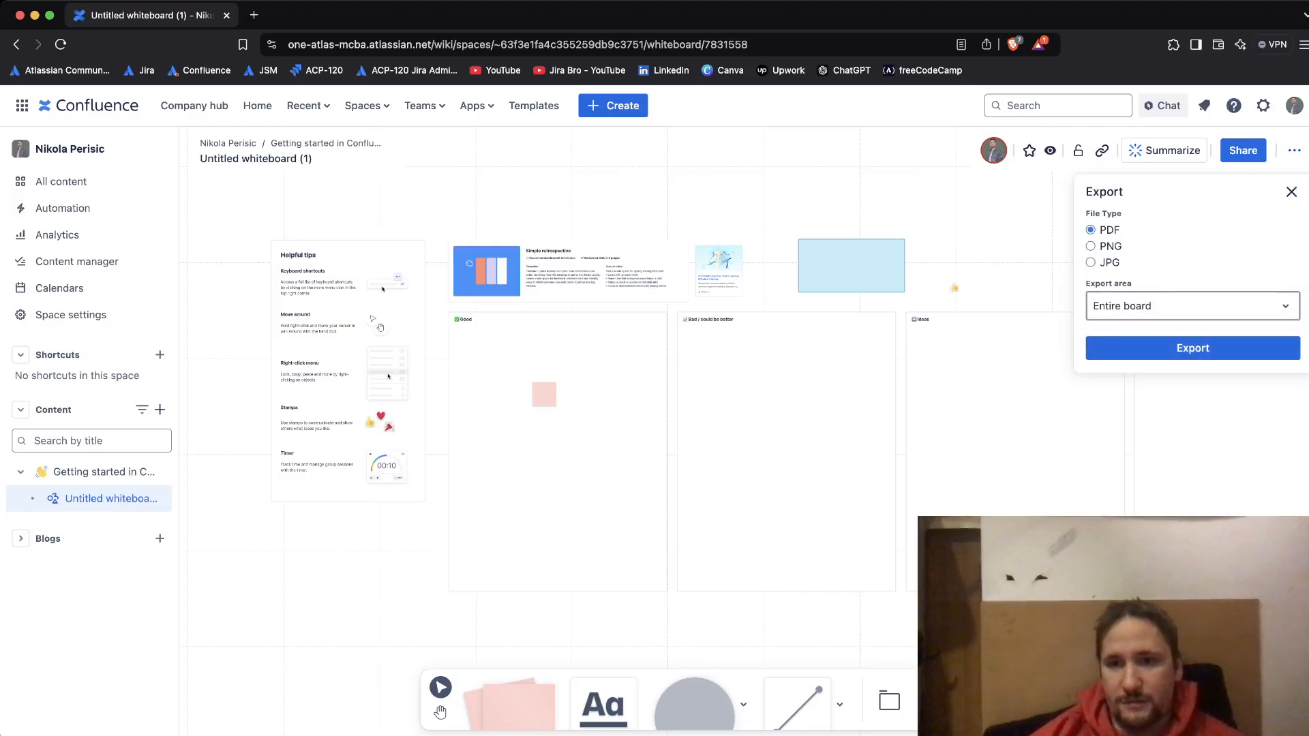
{"action": "left_click", "coordinate": [1193, 306]}
{"action": "left_click", "coordinate": [1192, 306]}
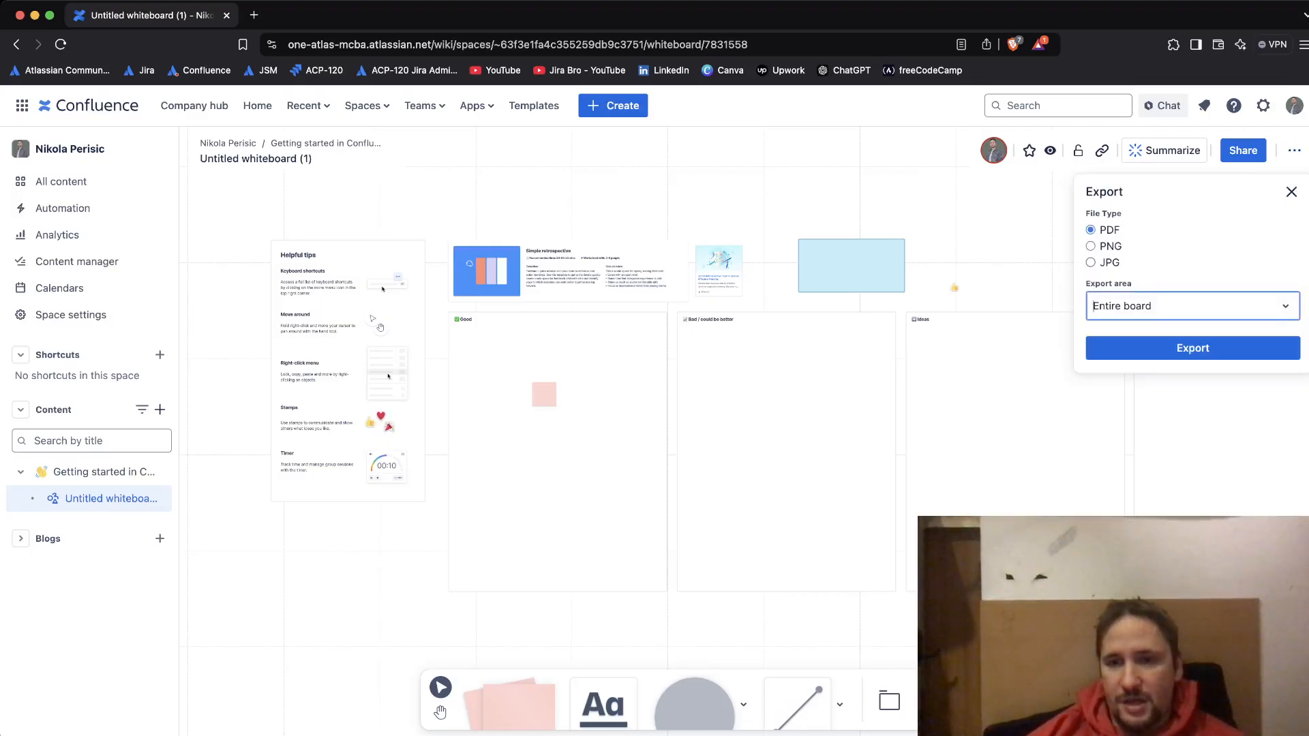
{"action": "left_click", "coordinate": [1011, 409]}
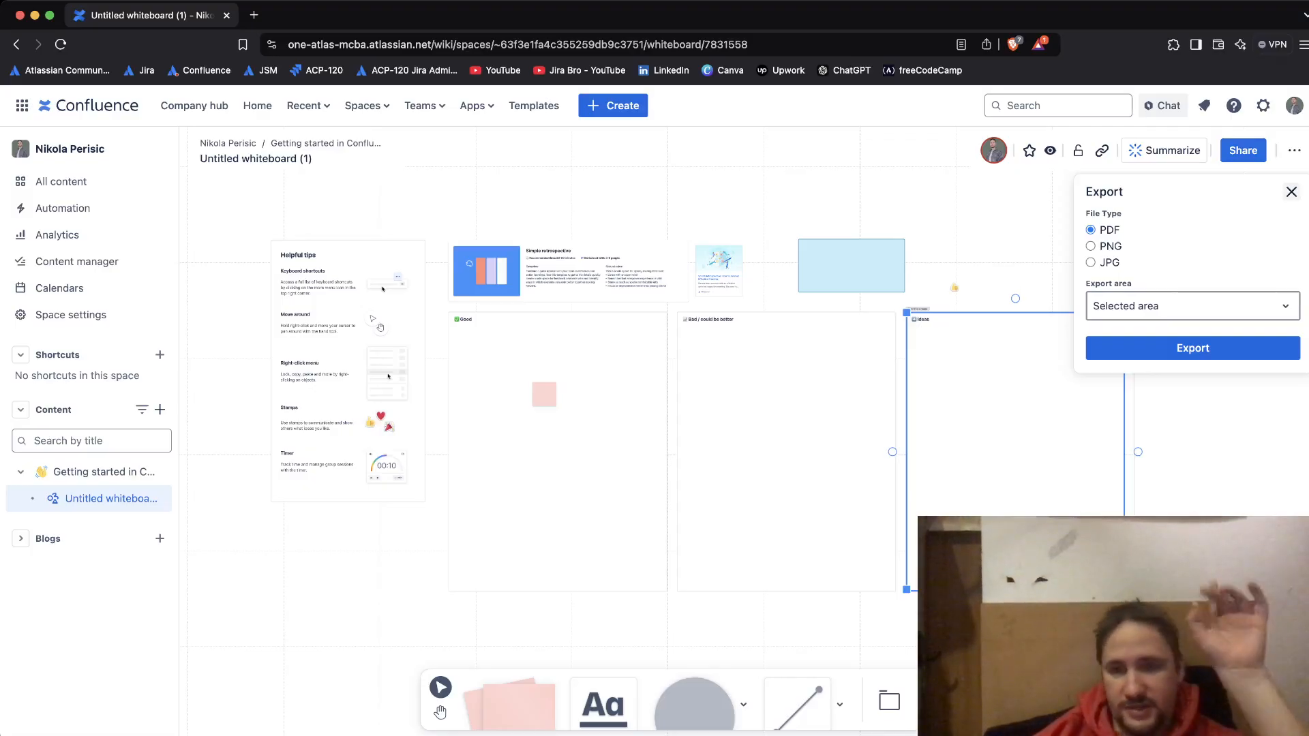
{"action": "left_click", "coordinate": [1291, 192]}
{"action": "key", "text": "Escape"}
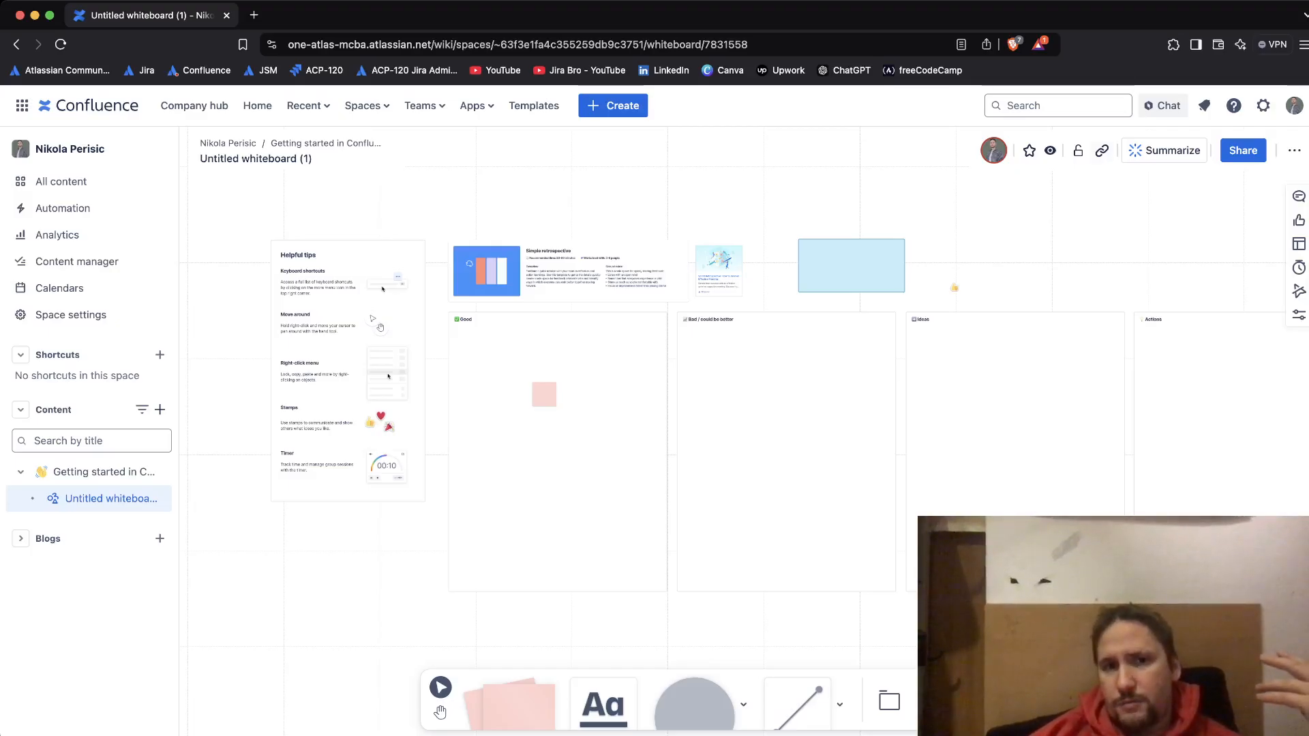
- Set up a new Custom space named "Confluence For Everyone" with the flying-saucer icon and default permissions, and continue to its feature choices
{"action": "left_click", "coordinate": [613, 106]}
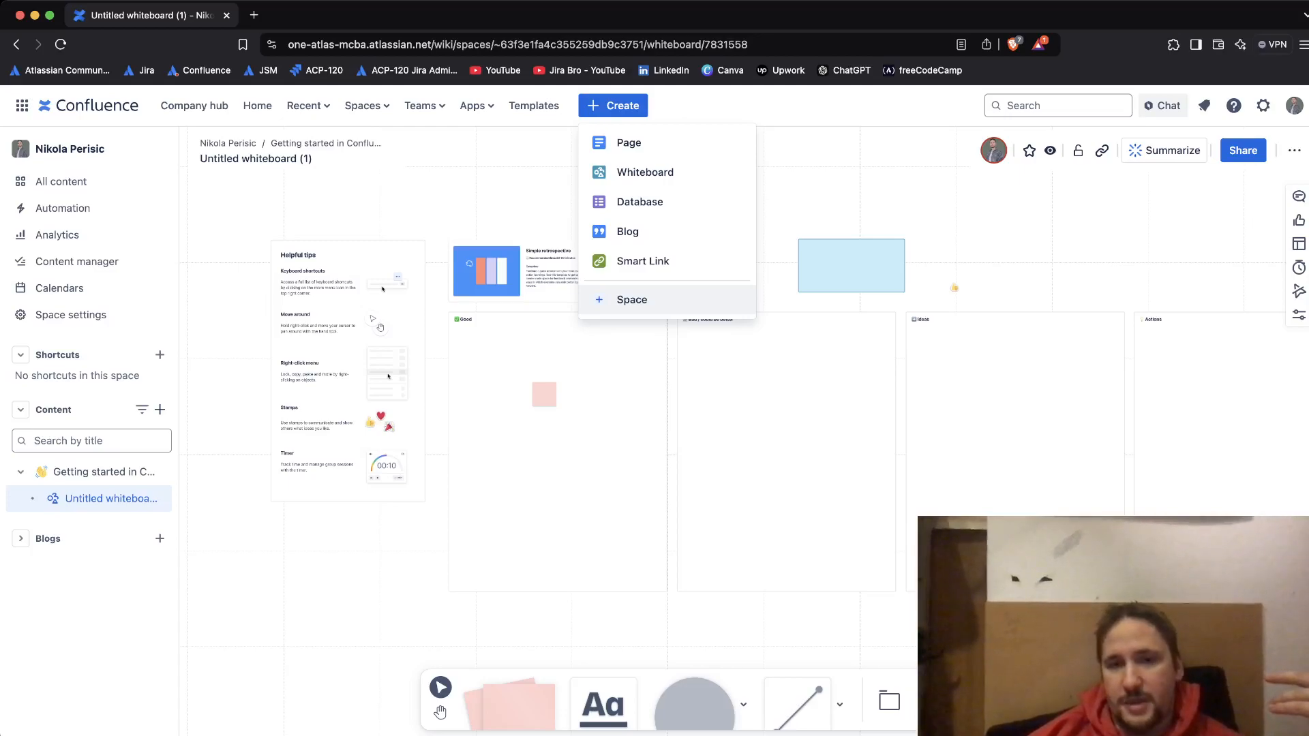
{"action": "left_click", "coordinate": [632, 300]}
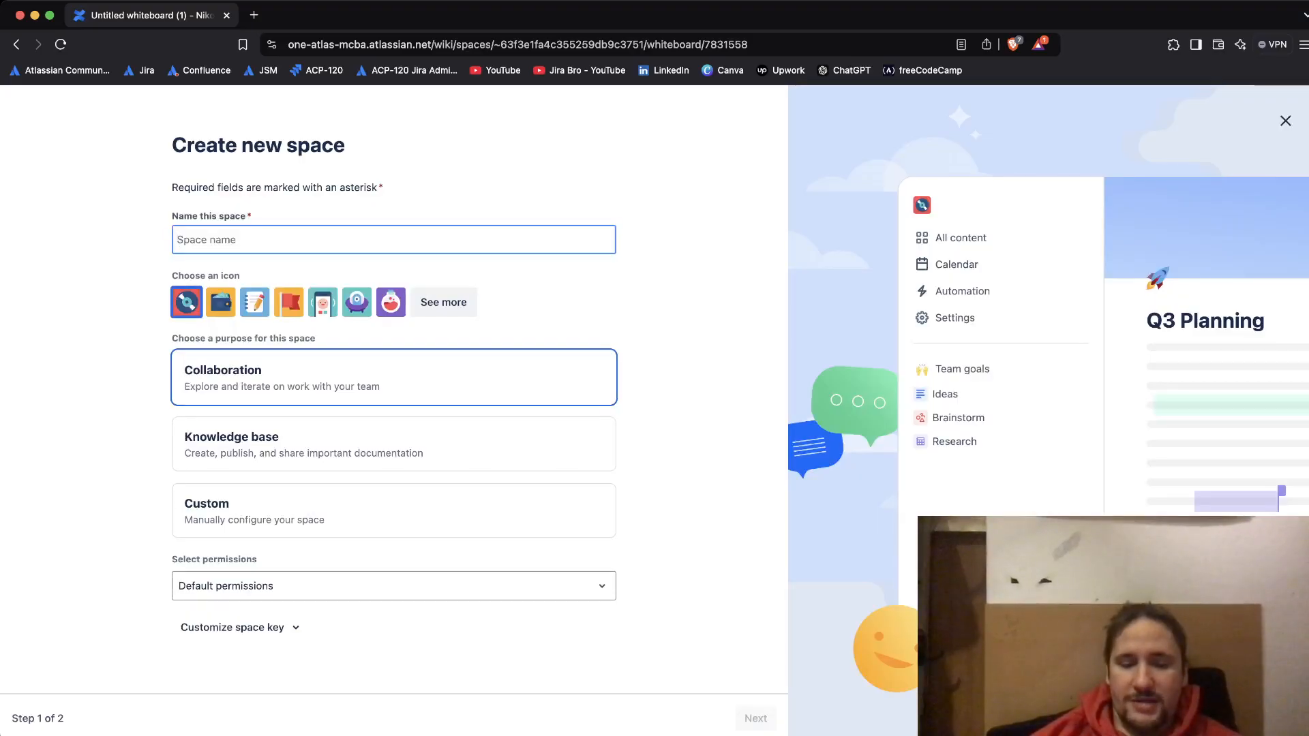
{"action": "type", "text": "Confluence"}
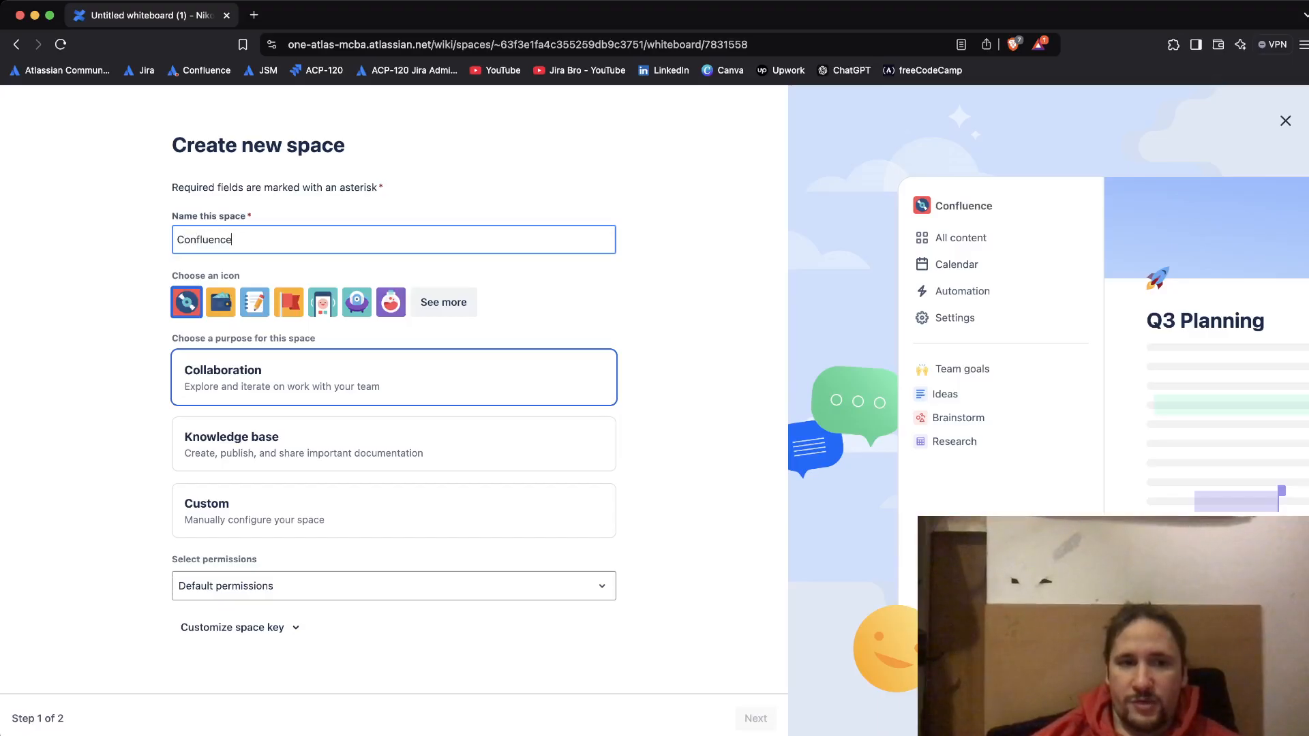
{"action": "type", "text": " For Everyone"}
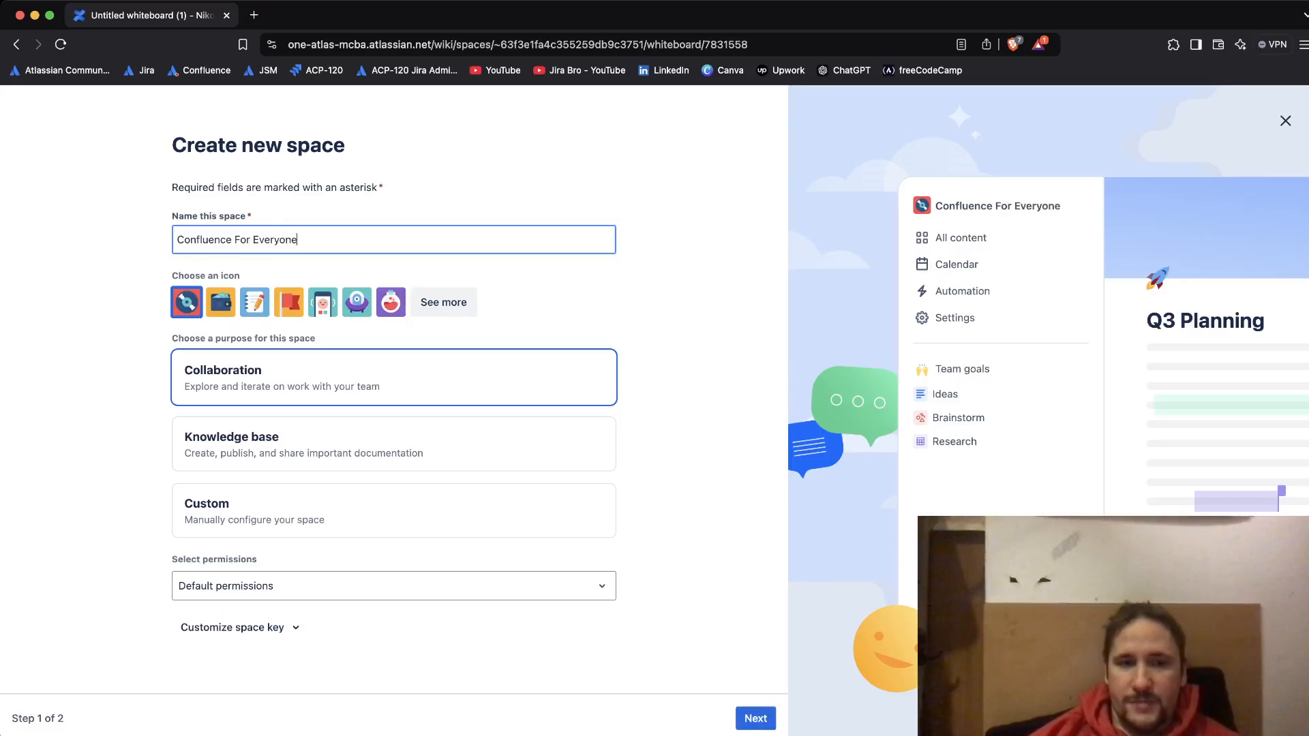
{"action": "left_click", "coordinate": [356, 302]}
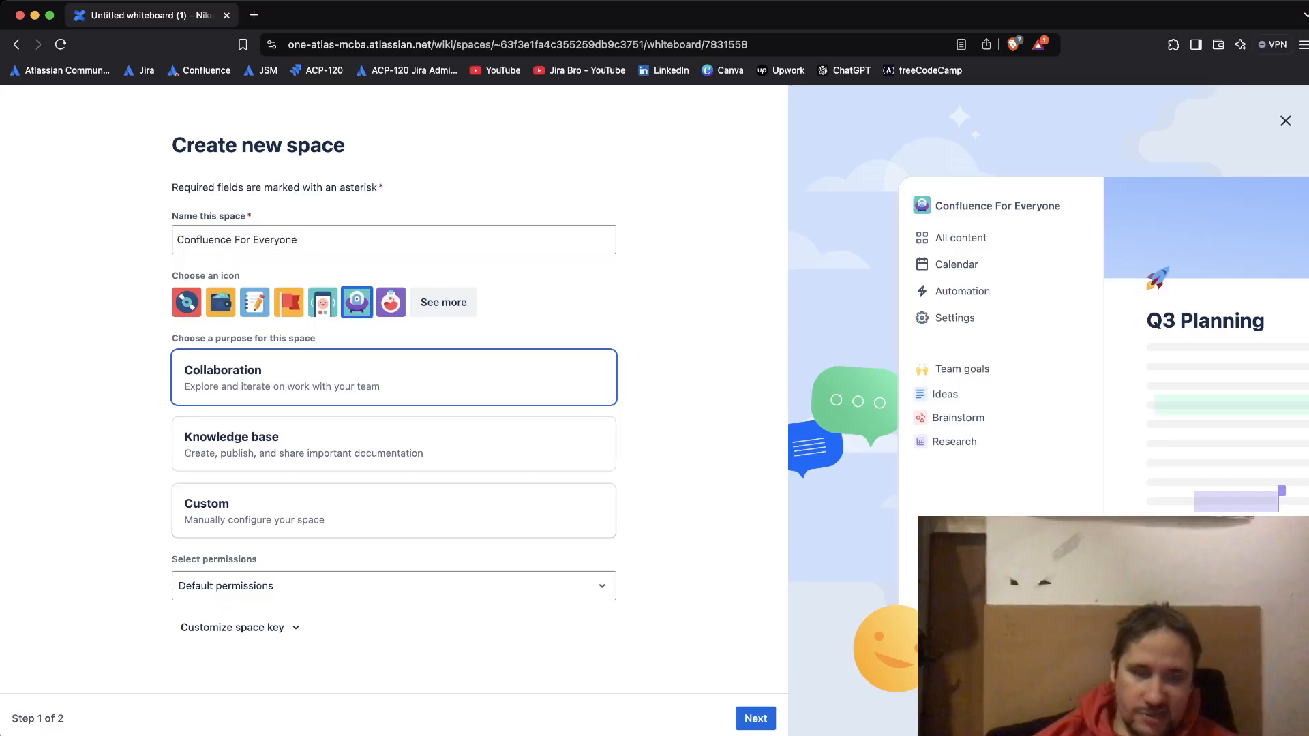
{"action": "left_click", "coordinate": [393, 511]}
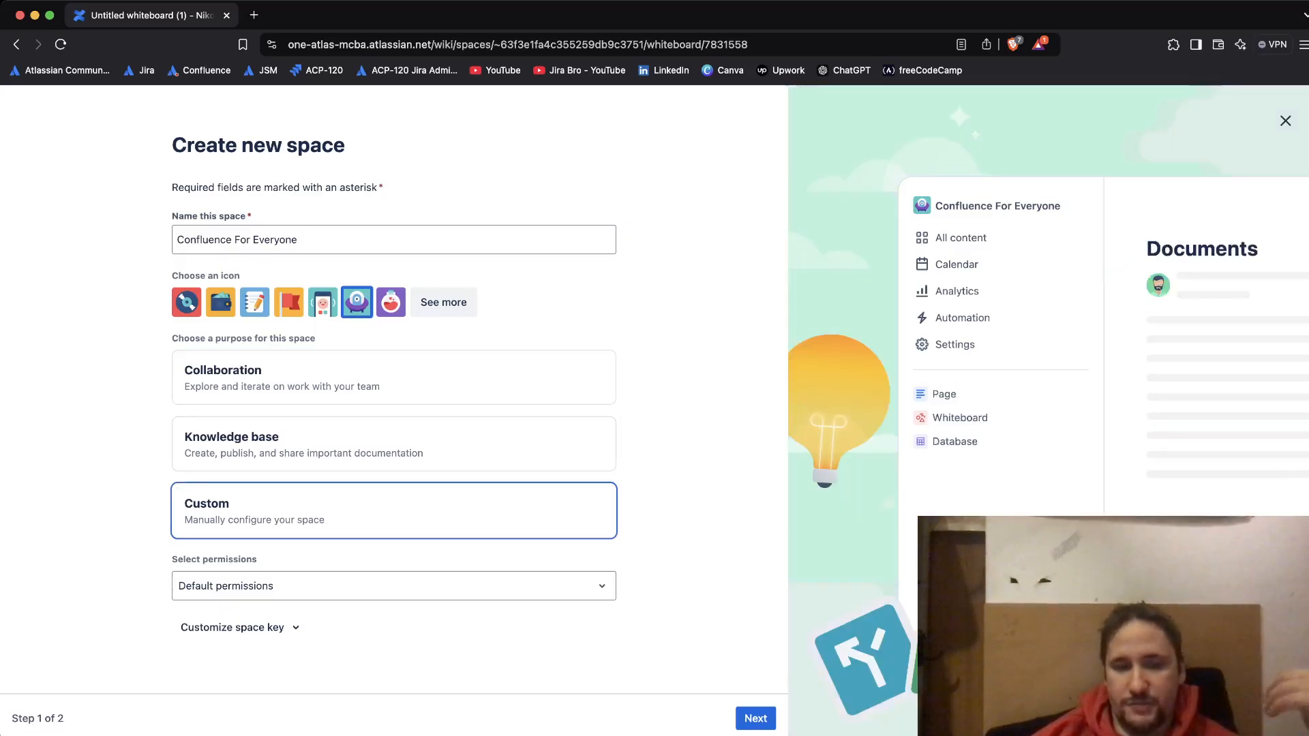
{"action": "left_click", "coordinate": [755, 718]}
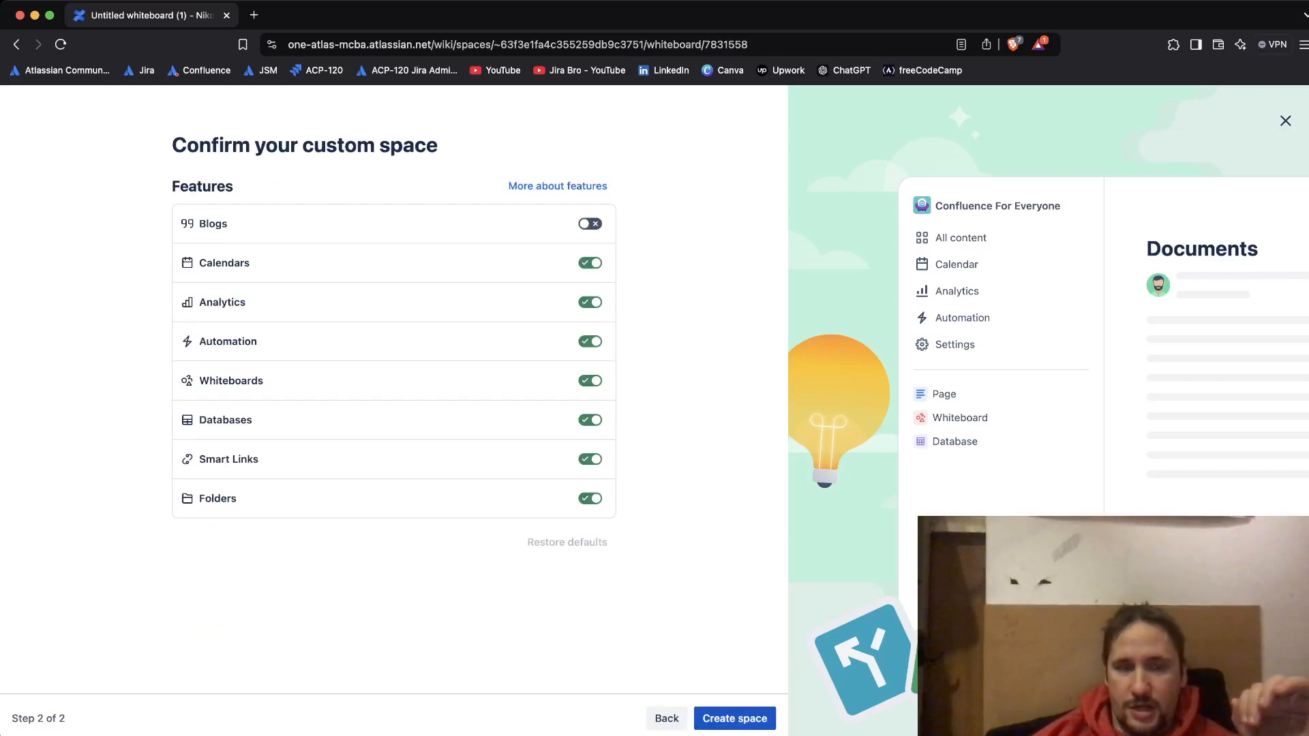
- Create the custom space with its default features and add a content folder named "Engineering" to it
{"action": "left_click", "coordinate": [756, 718]}
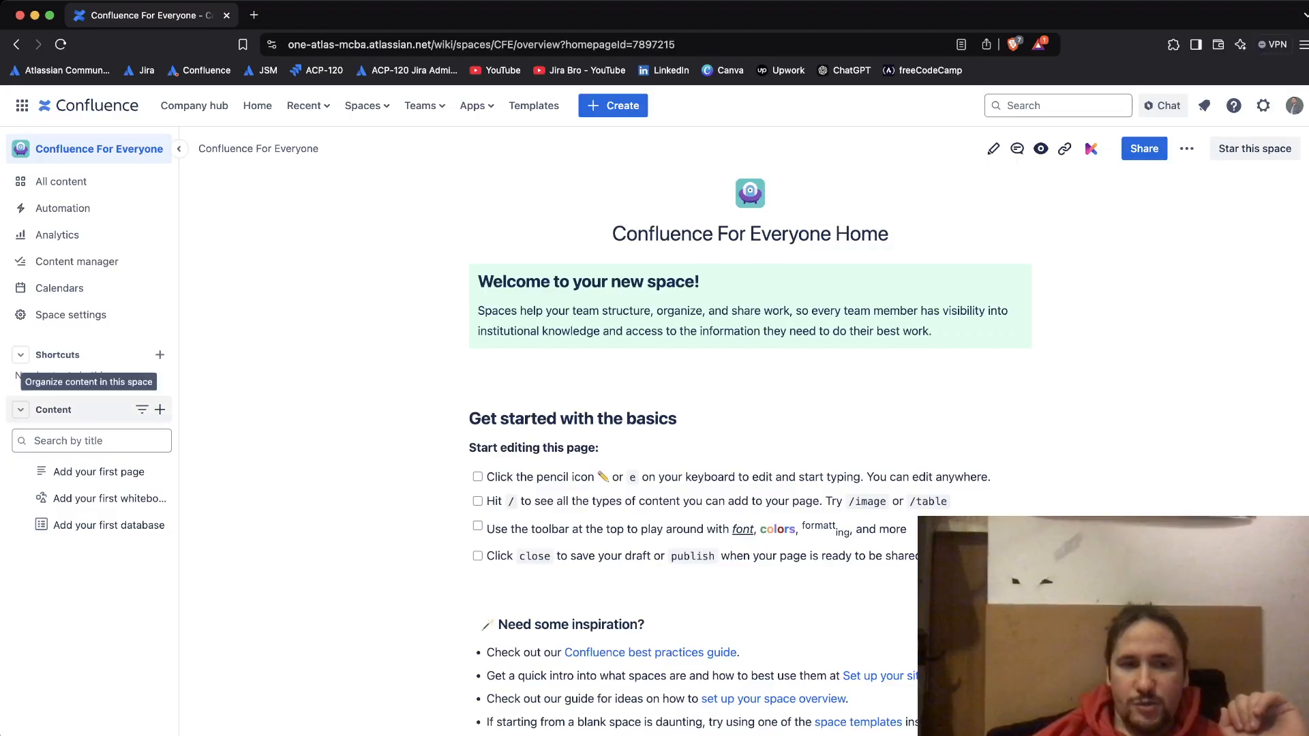
{"action": "left_click", "coordinate": [159, 410]}
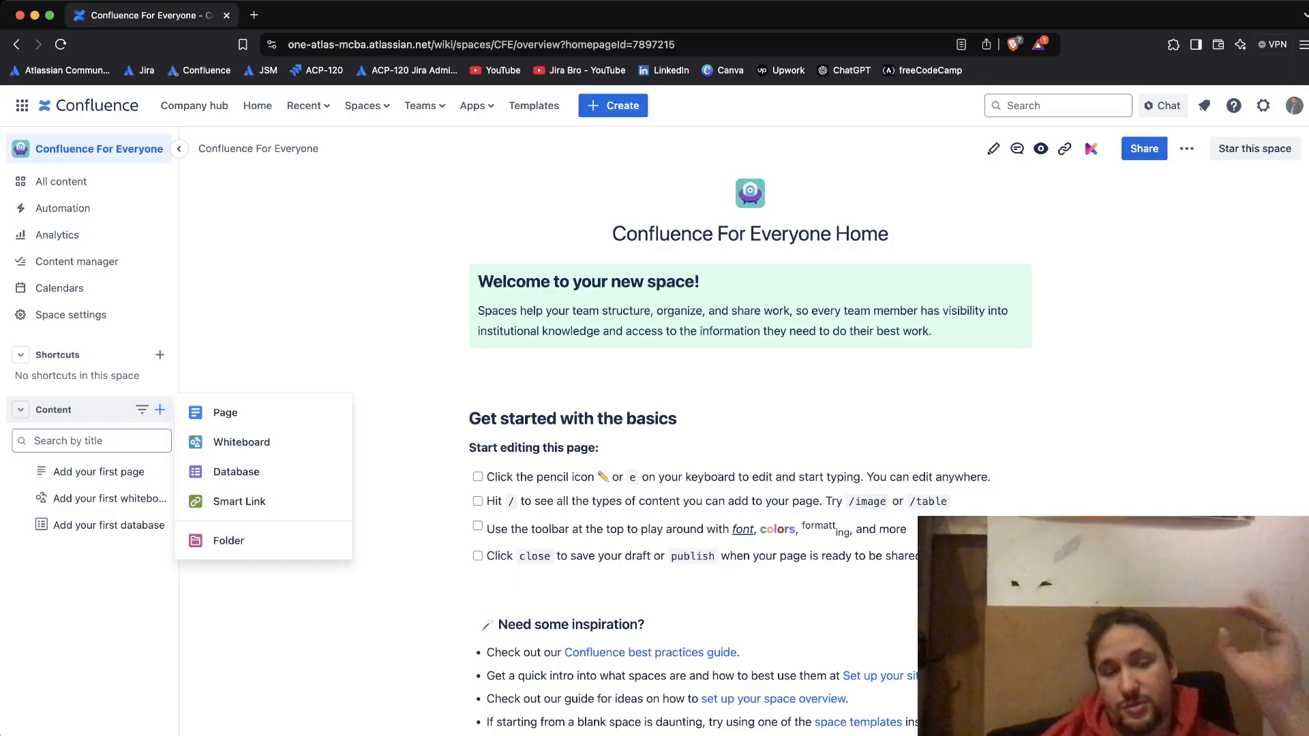
{"action": "left_click", "coordinate": [229, 541]}
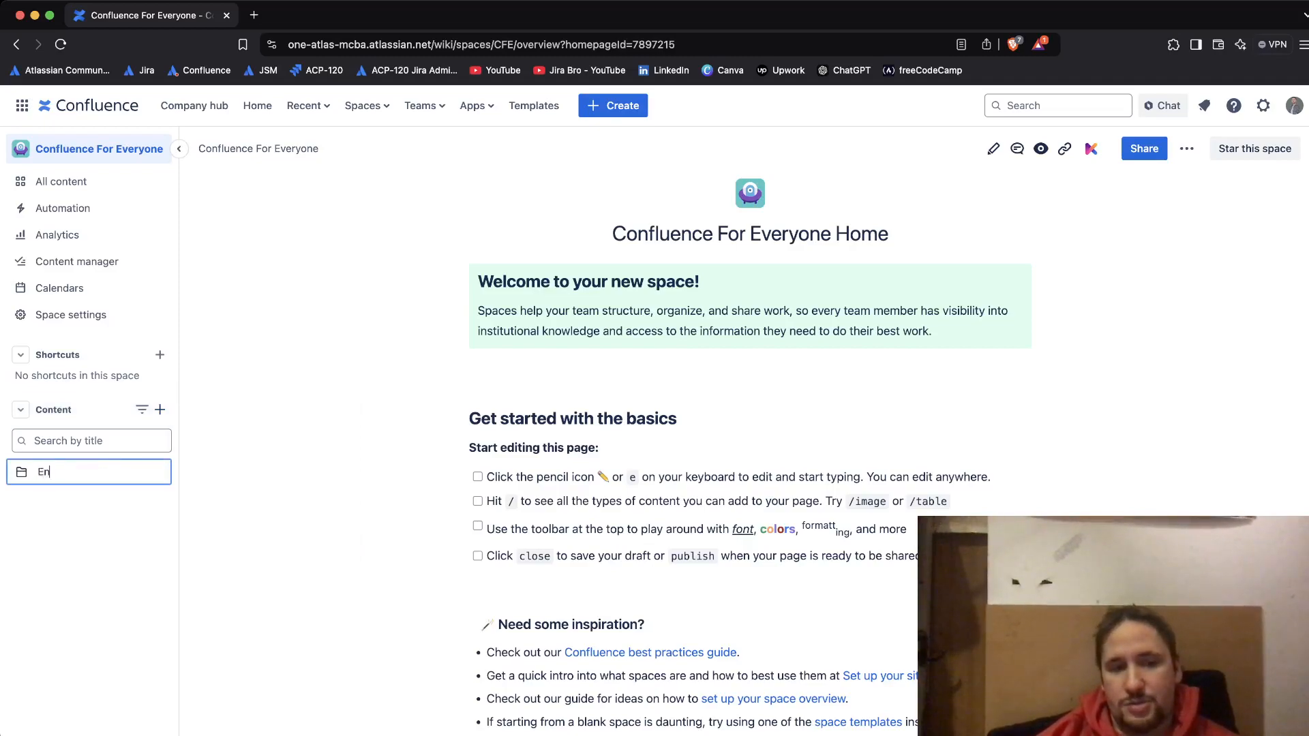
{"action": "key", "text": "Return"}
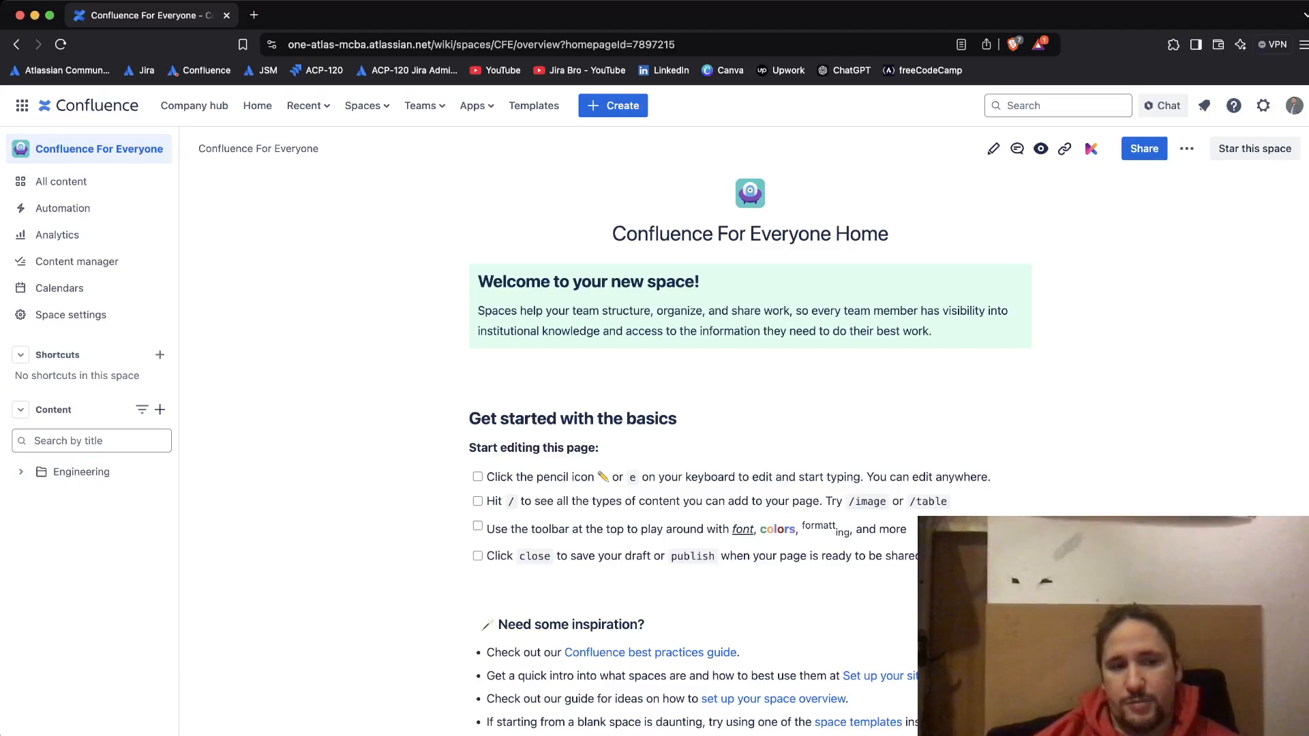
- Add a second content folder named "Security" to the Confluence For Everyone space
{"action": "left_click", "coordinate": [159, 410]}
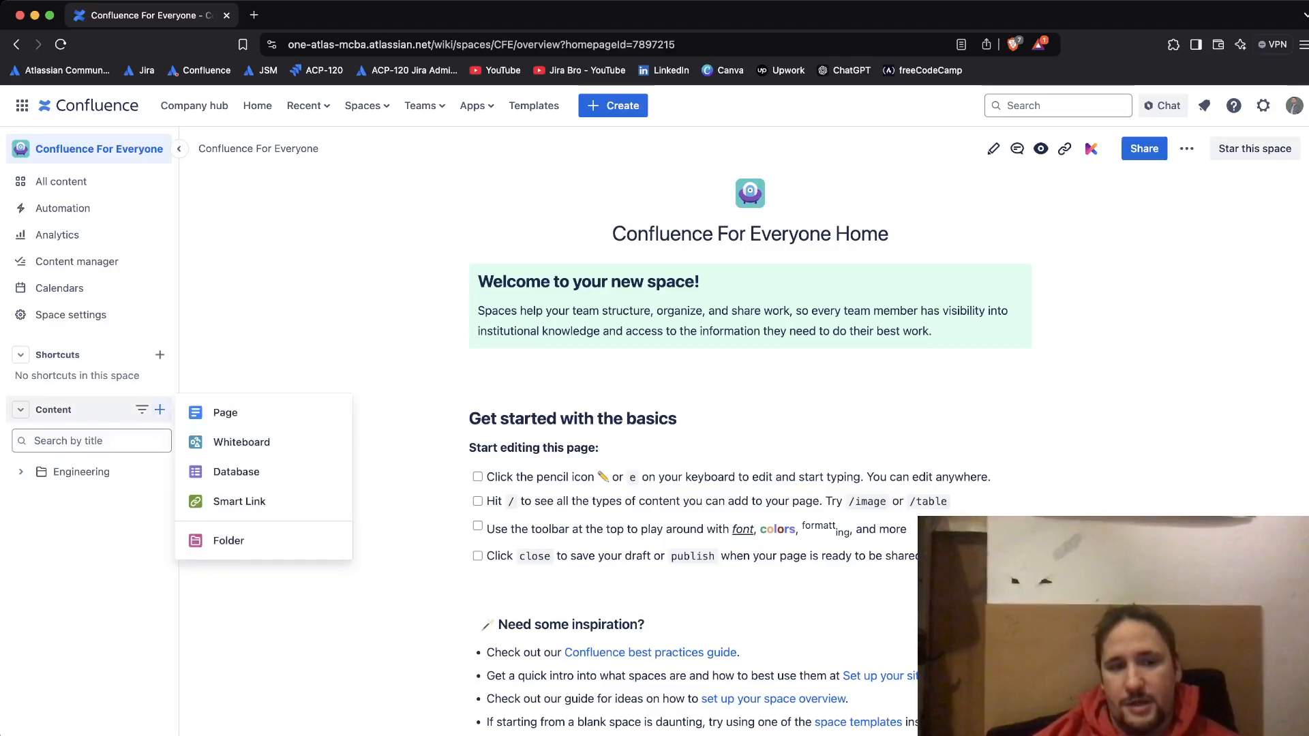
{"action": "left_click", "coordinate": [228, 540]}
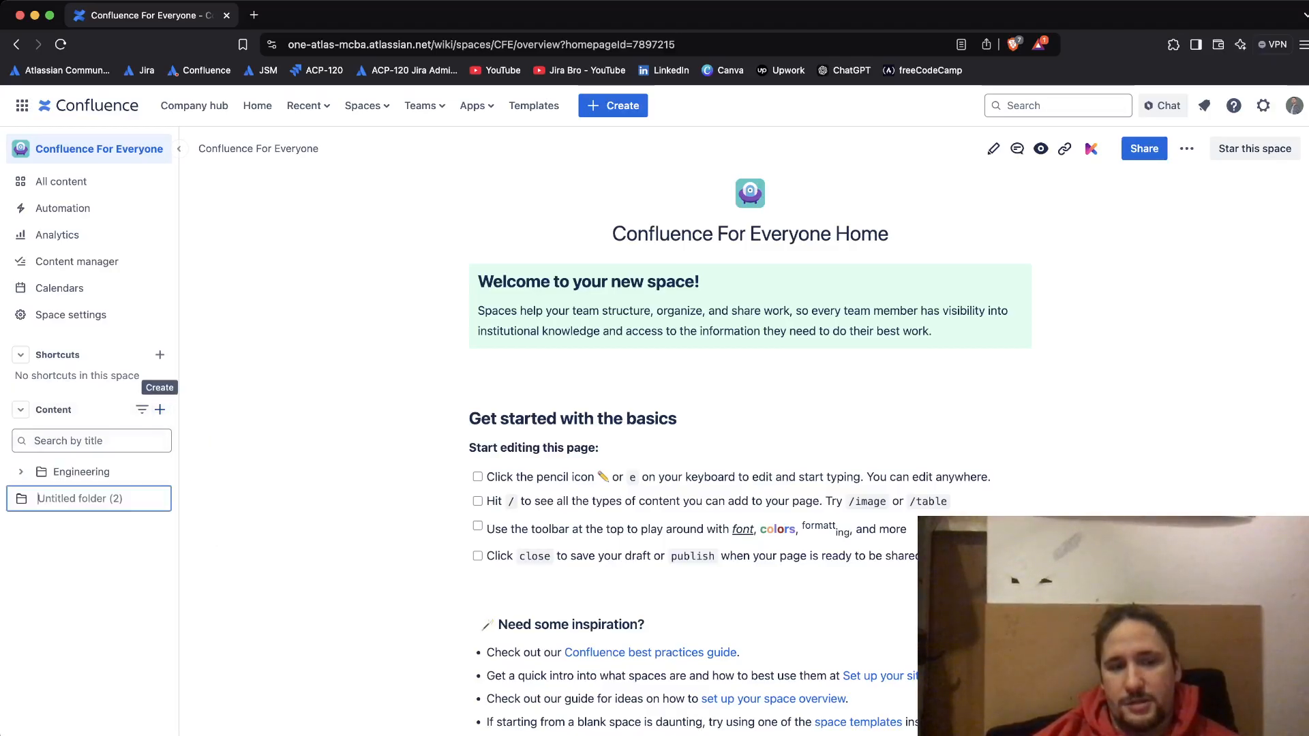
{"action": "type", "text": "Security"}
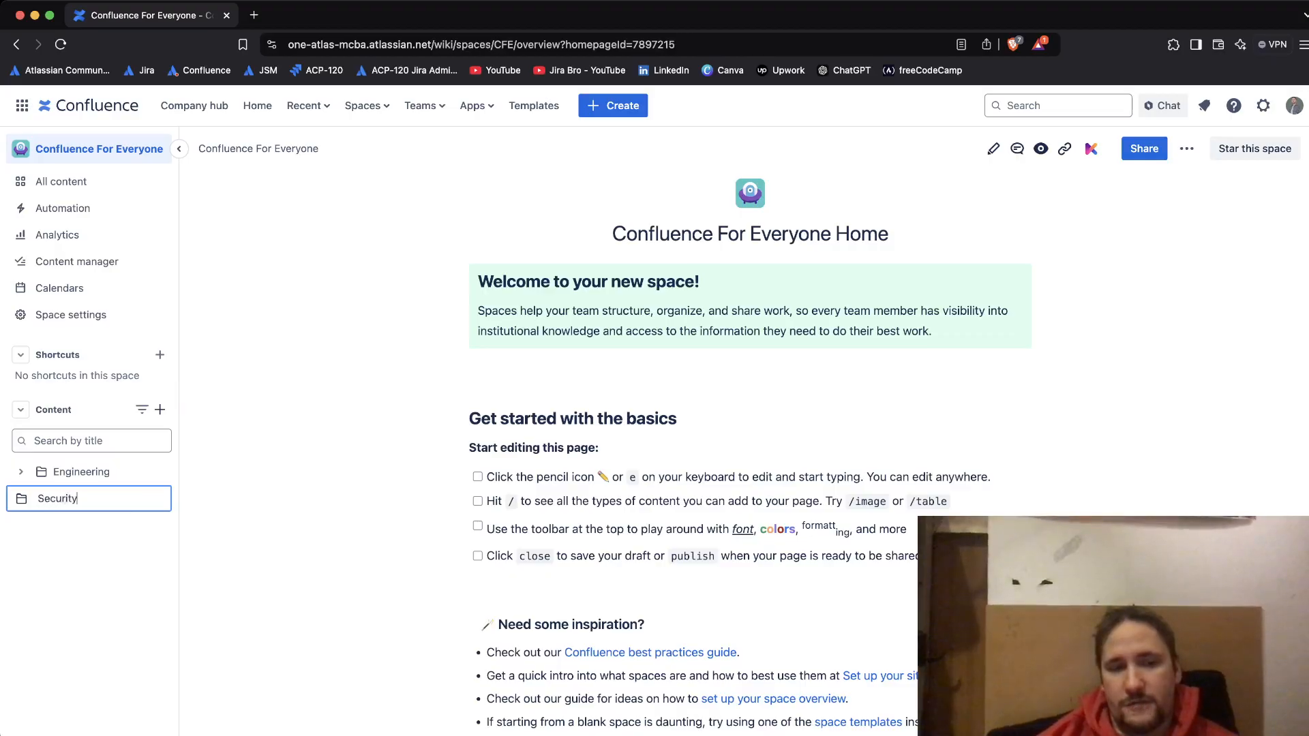
{"action": "key", "text": "Return"}
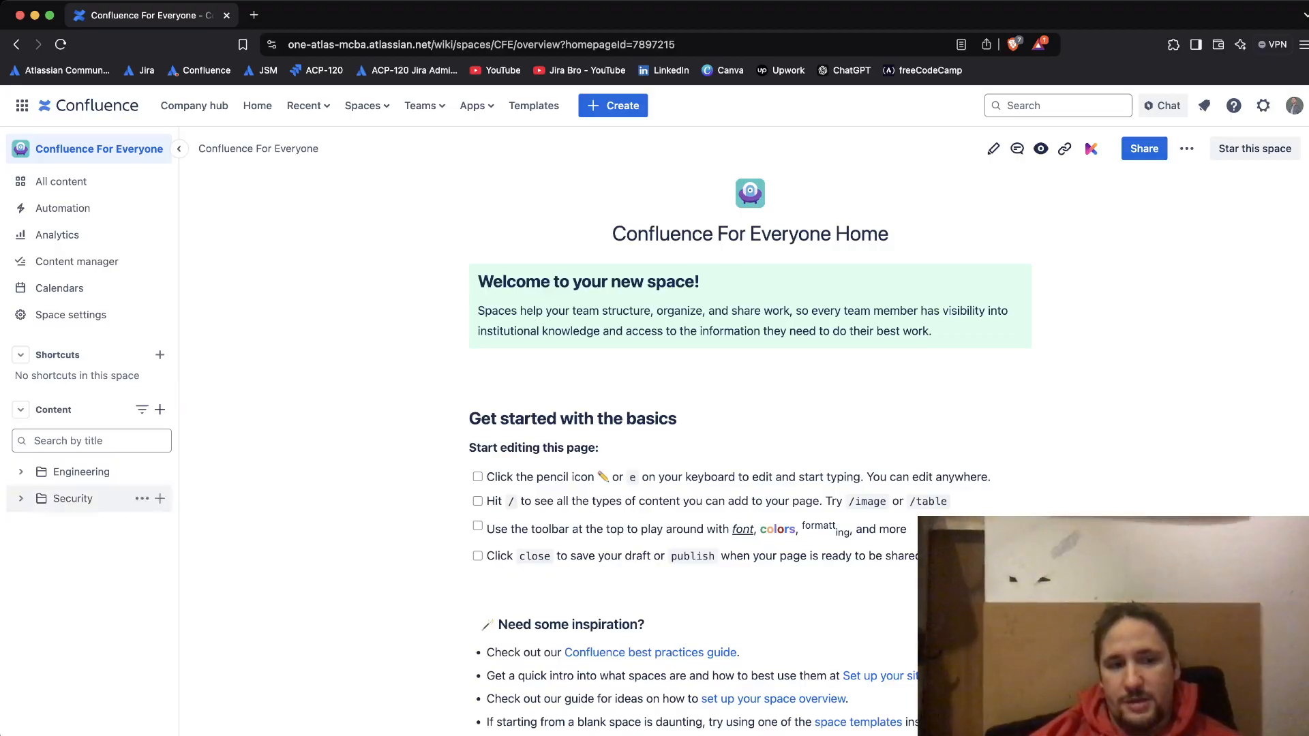
- Create and publish a page titled "My page" inside the Engineering folder, and try collapsing and expanding the folder
{"action": "left_click", "coordinate": [21, 472]}
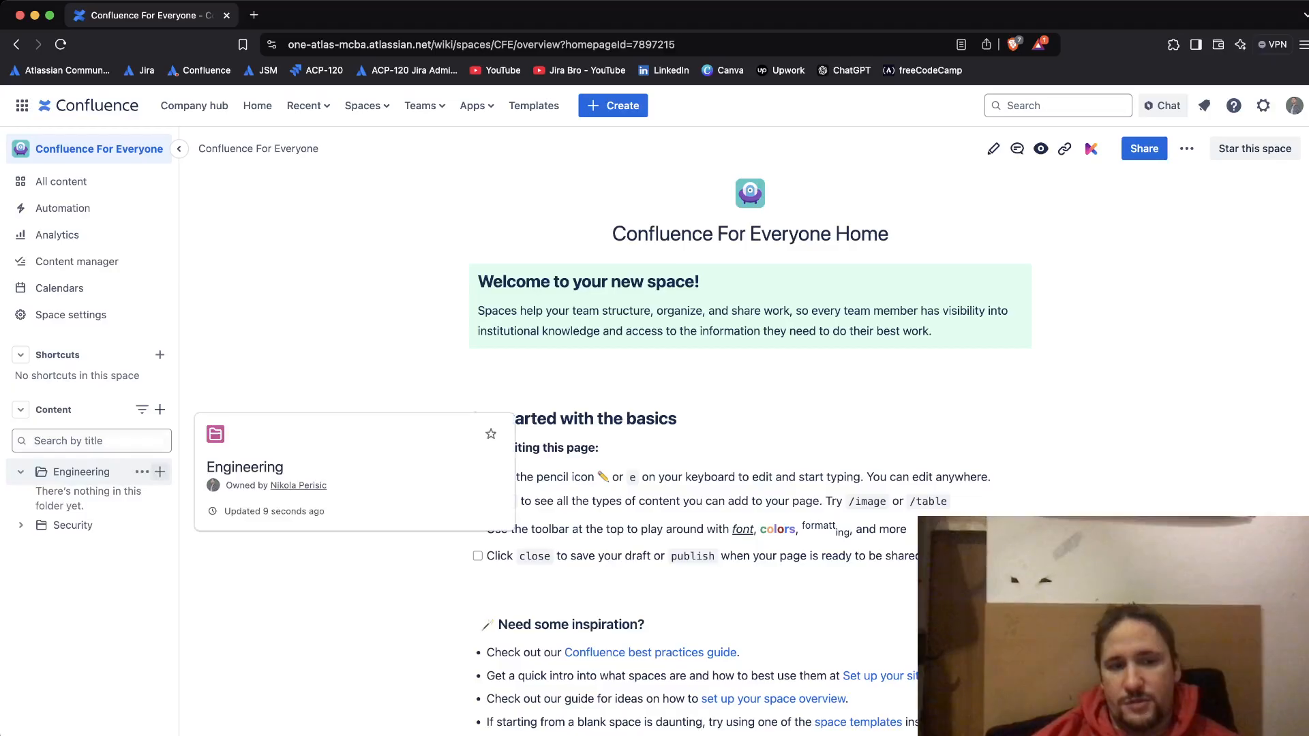
{"action": "left_click", "coordinate": [160, 472]}
{"action": "left_click", "coordinate": [219, 471]}
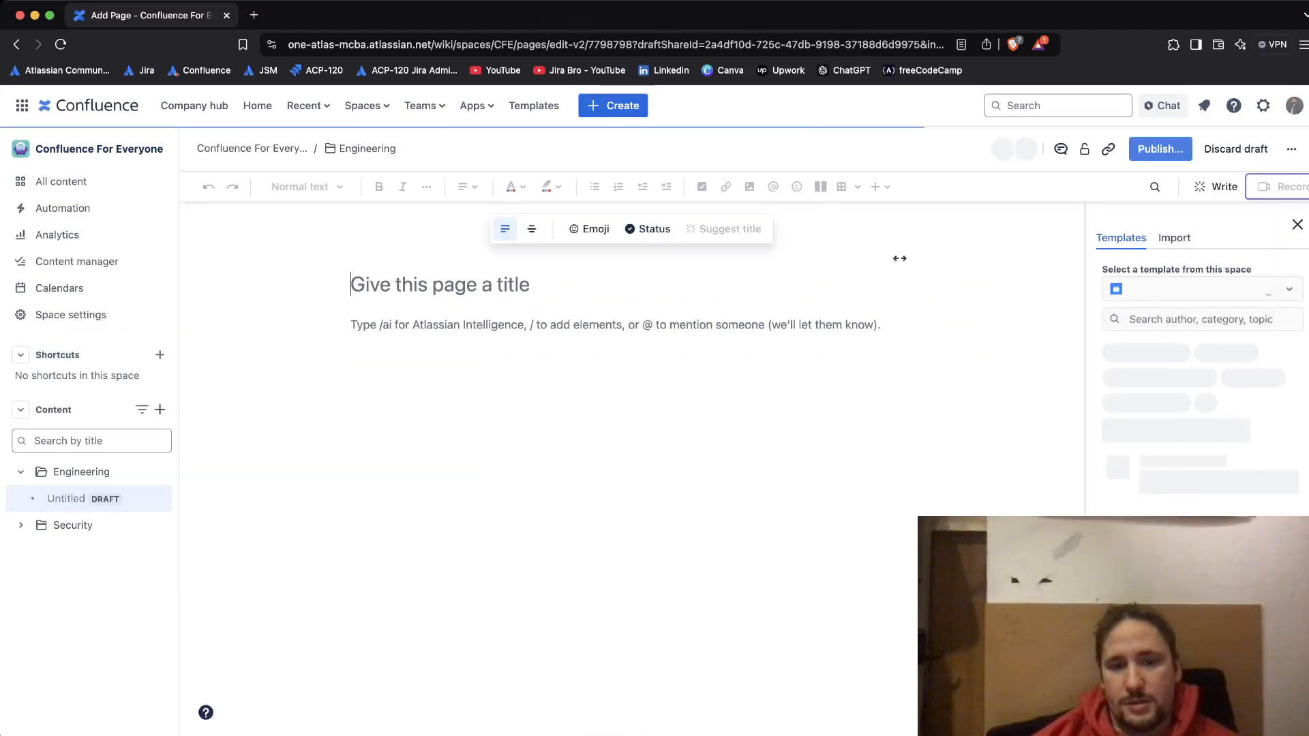
{"action": "type", "text": "My page"}
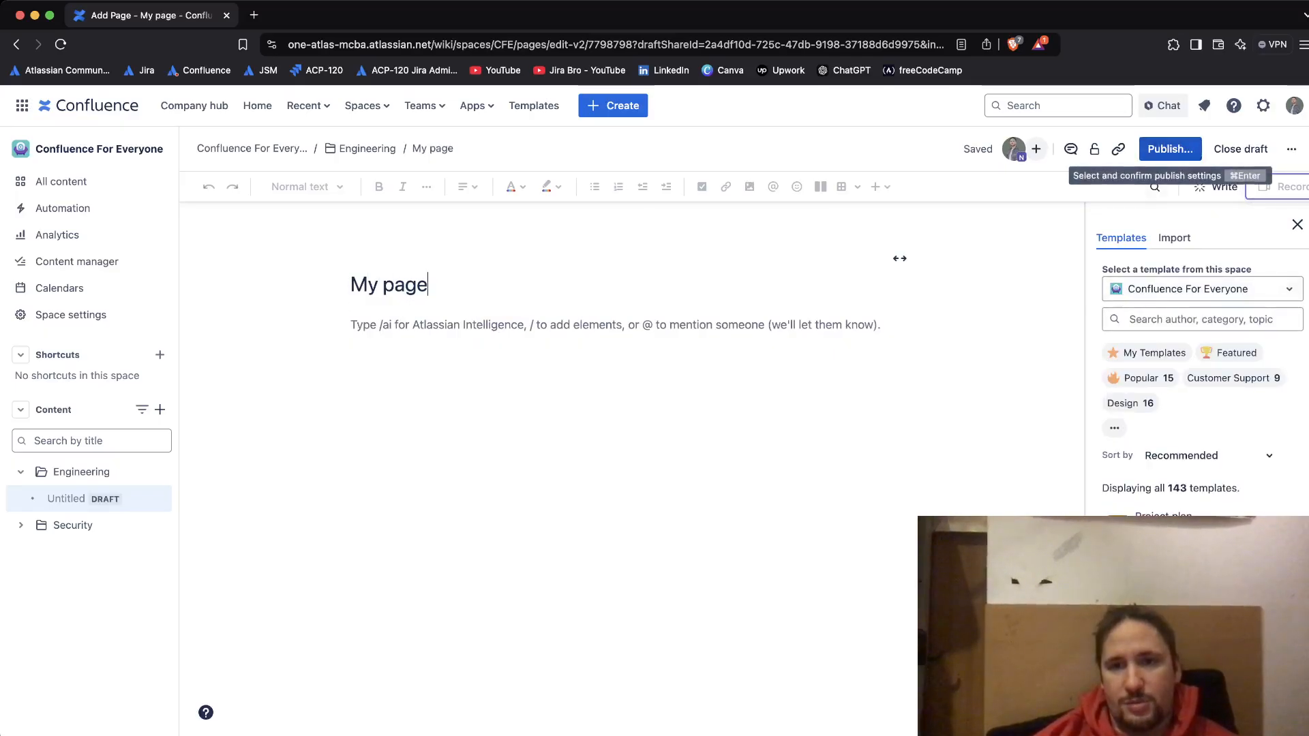
{"action": "left_click", "coordinate": [1170, 149]}
{"action": "left_click", "coordinate": [799, 391]}
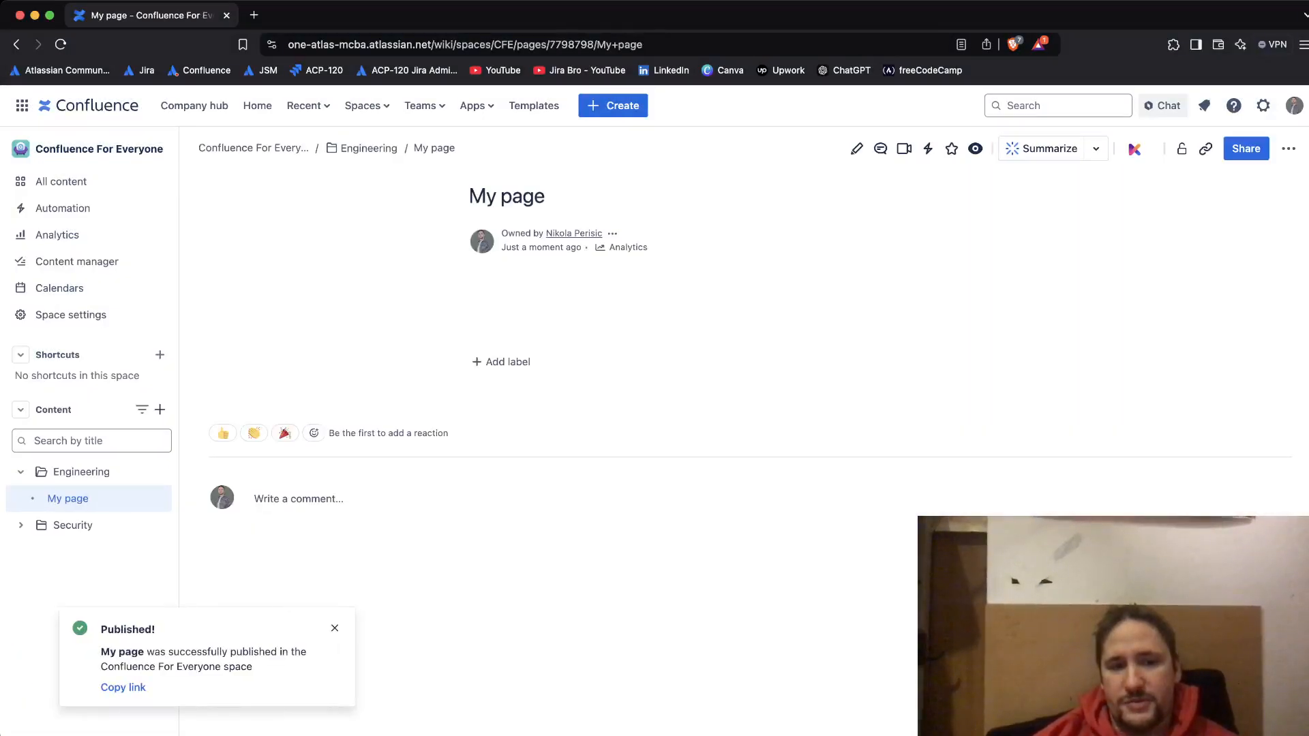
{"action": "left_click", "coordinate": [20, 472]}
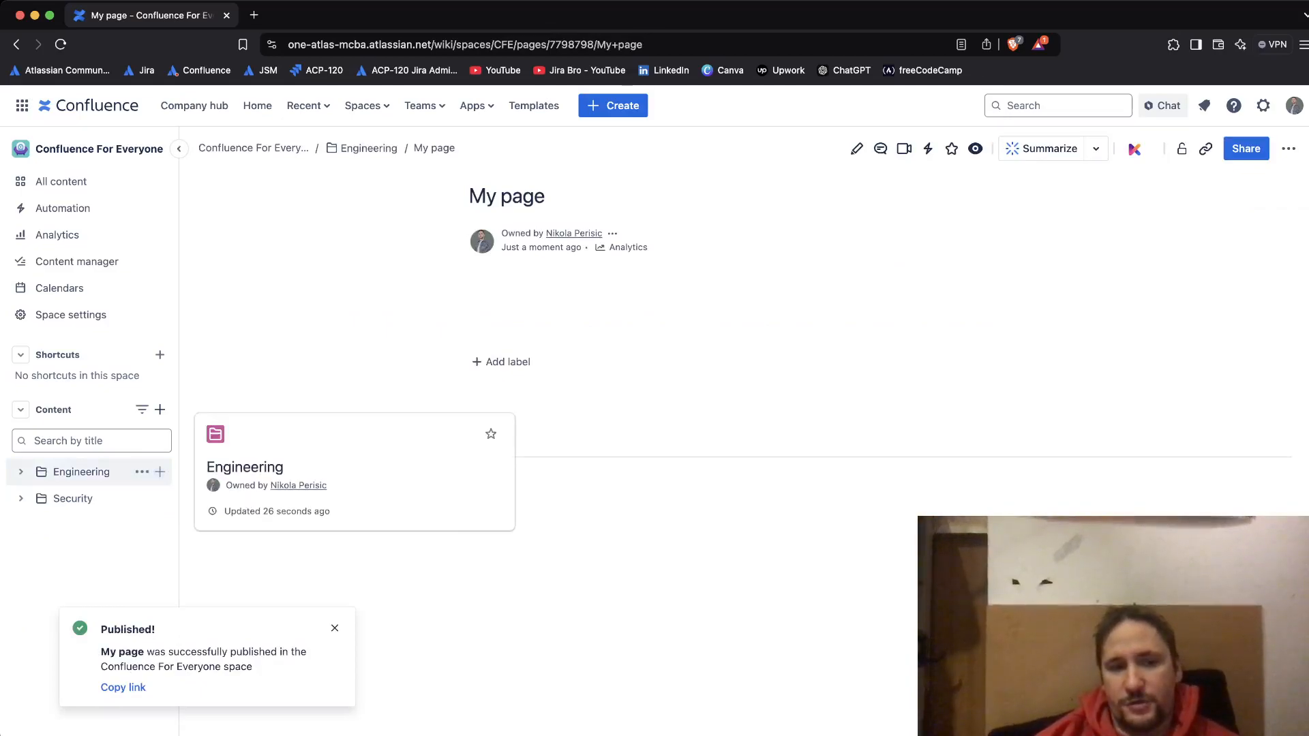
{"action": "left_click", "coordinate": [21, 472]}
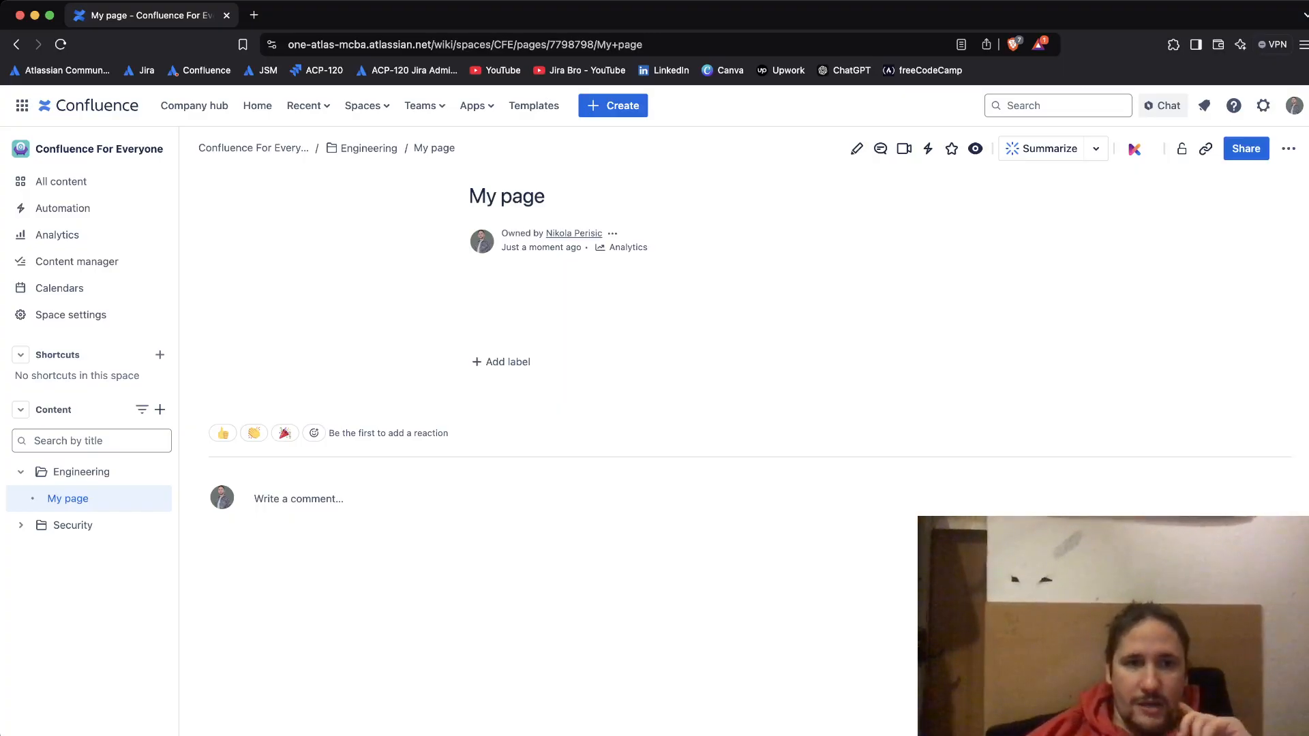
- Go to the Engineering Support space, dismiss the watch-for-updates tip, and start editing its home page
{"action": "left_click", "coordinate": [367, 106]}
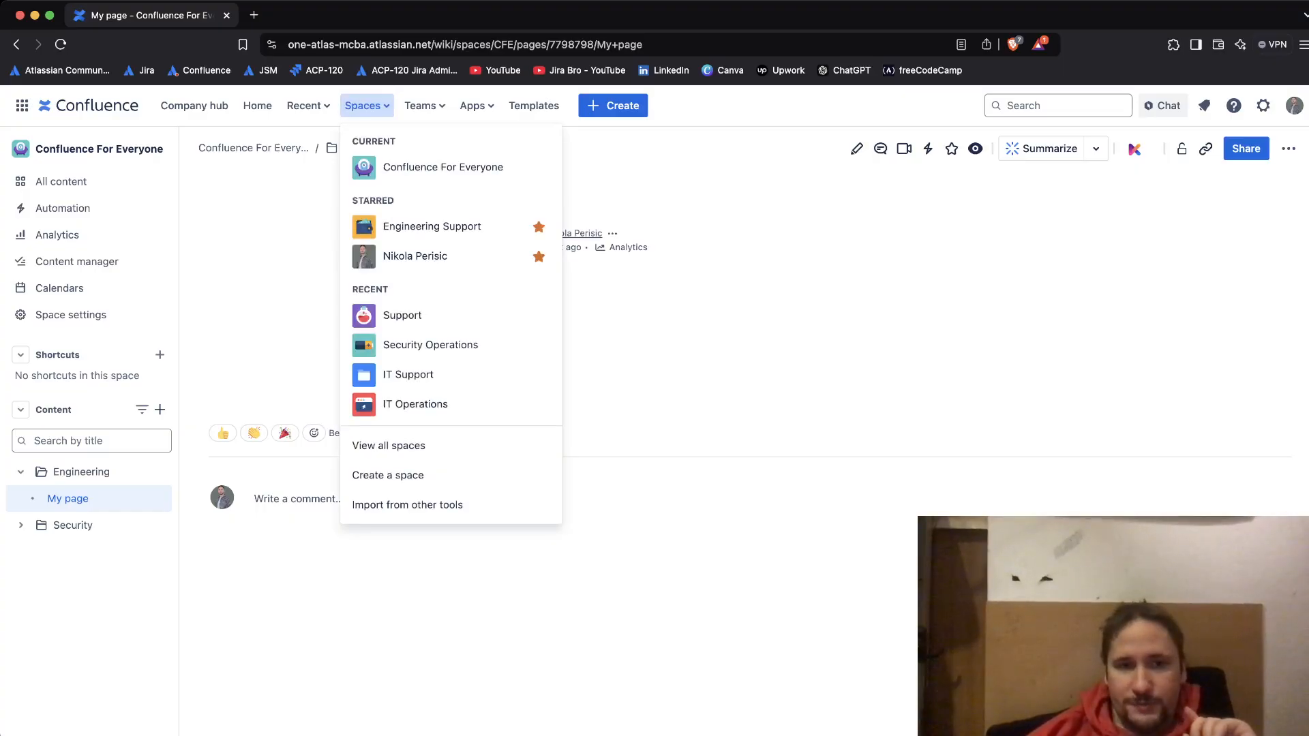
{"action": "left_click", "coordinate": [432, 226]}
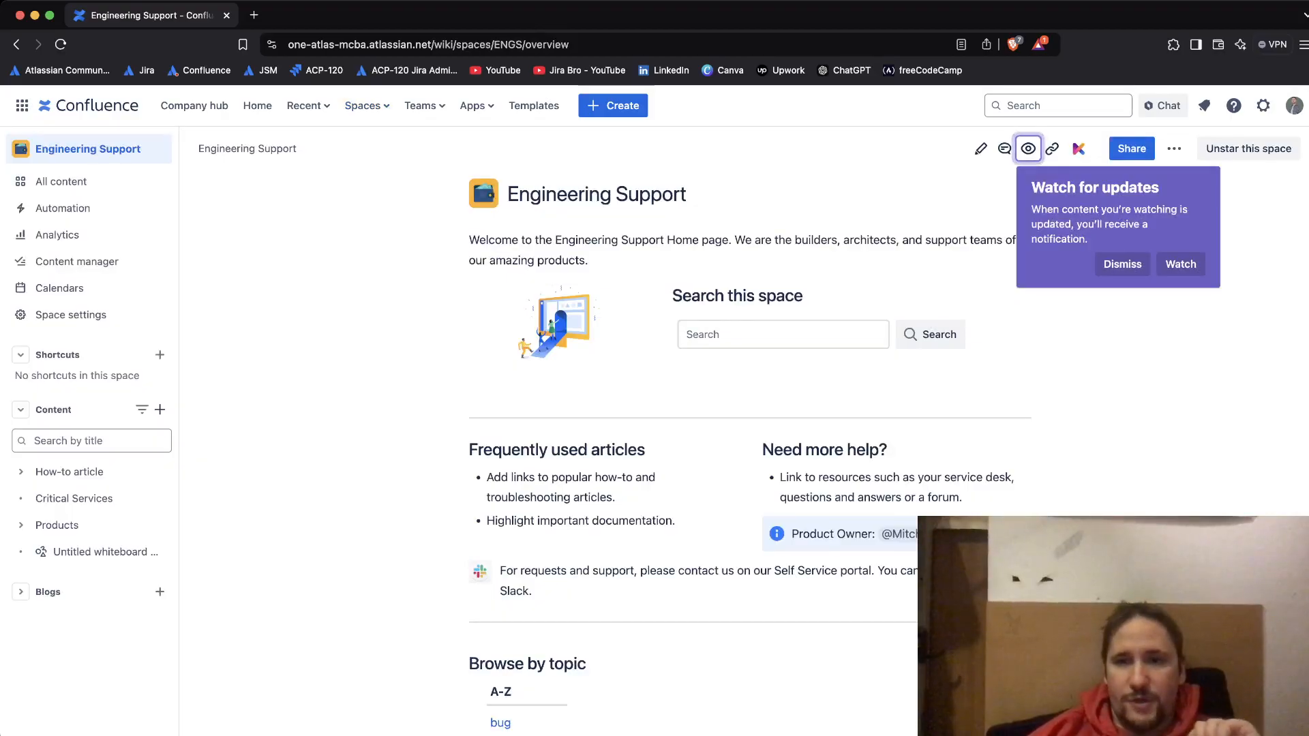
{"action": "left_click", "coordinate": [1104, 266]}
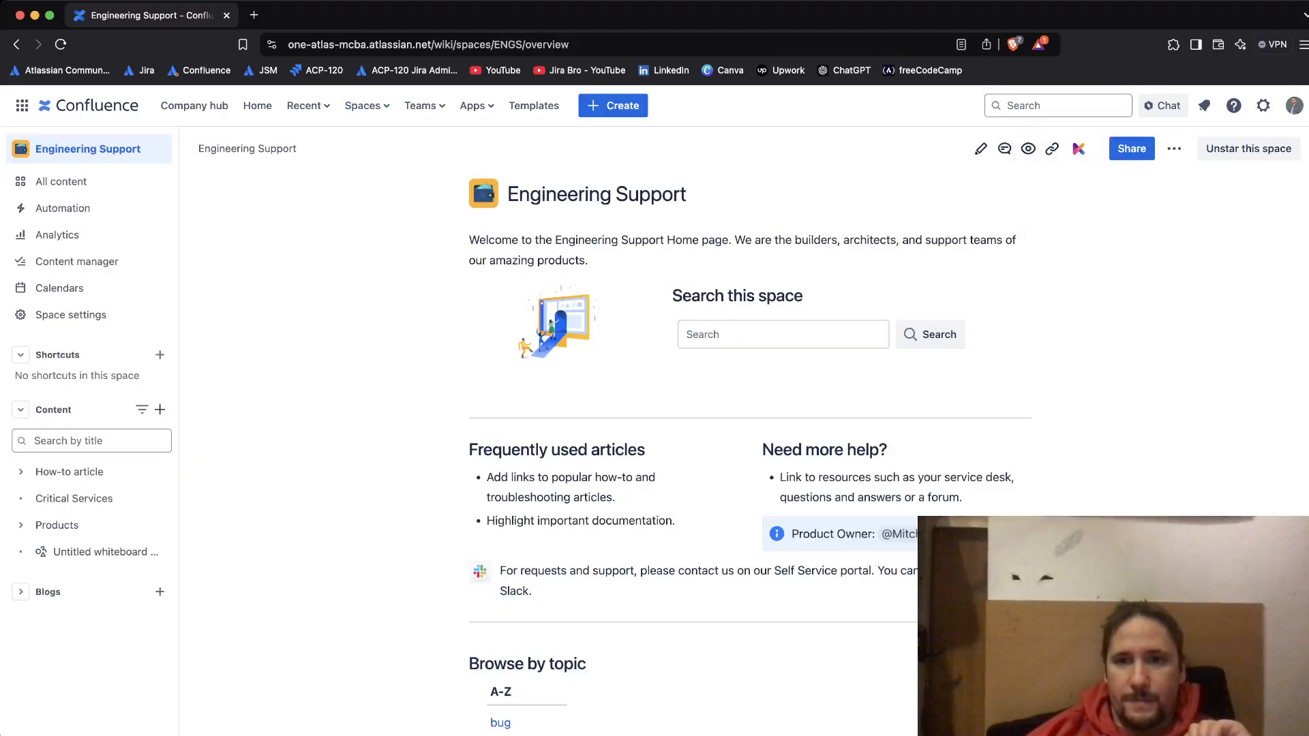
{"action": "left_click", "coordinate": [981, 149]}
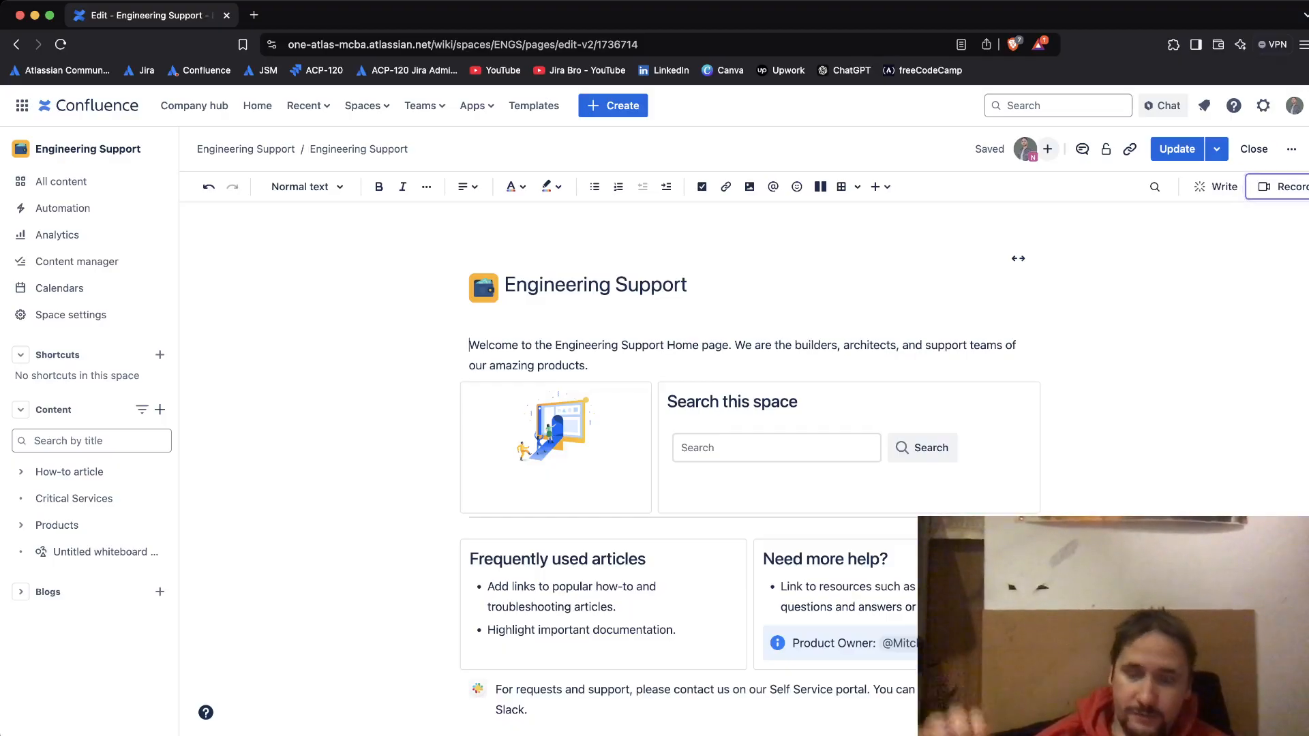
- Review the AI writing options for the page's opening paragraph and close them without applying any
{"action": "left_click", "coordinate": [1216, 187]}
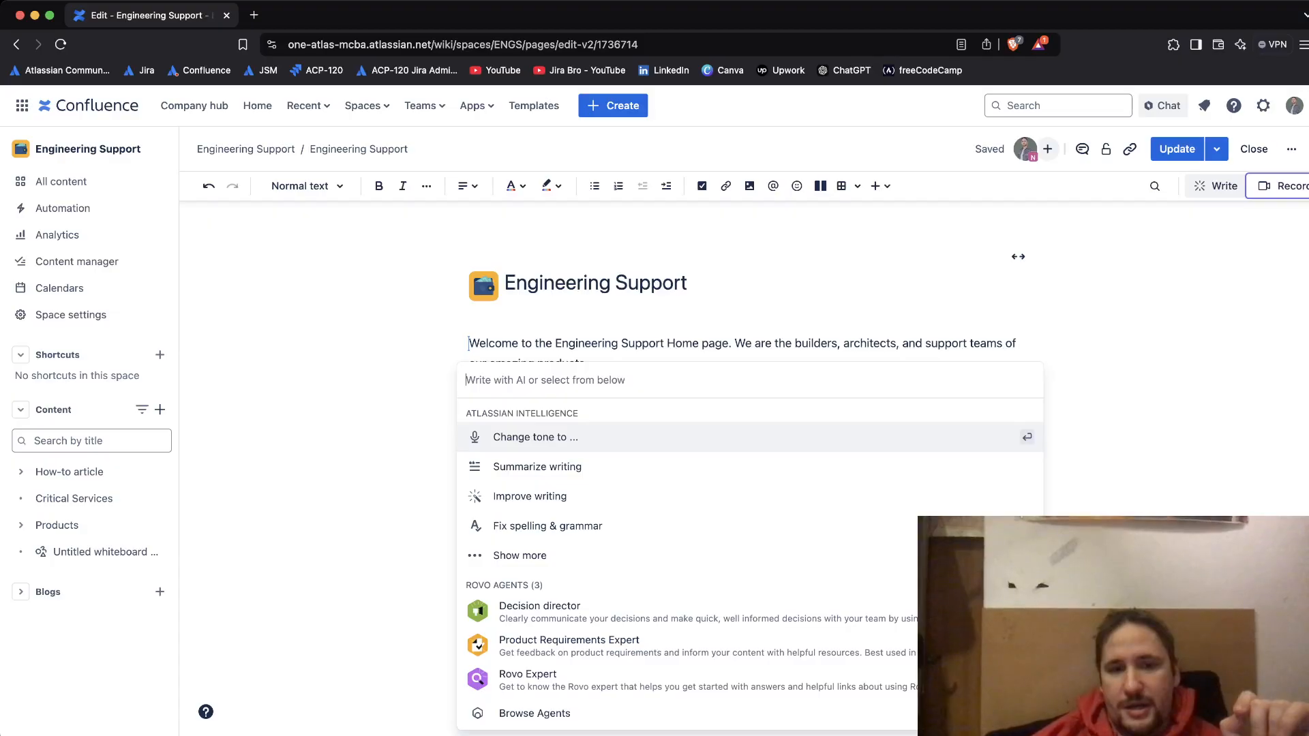
{"action": "key", "text": "Down"}
{"action": "key", "text": "Down"}
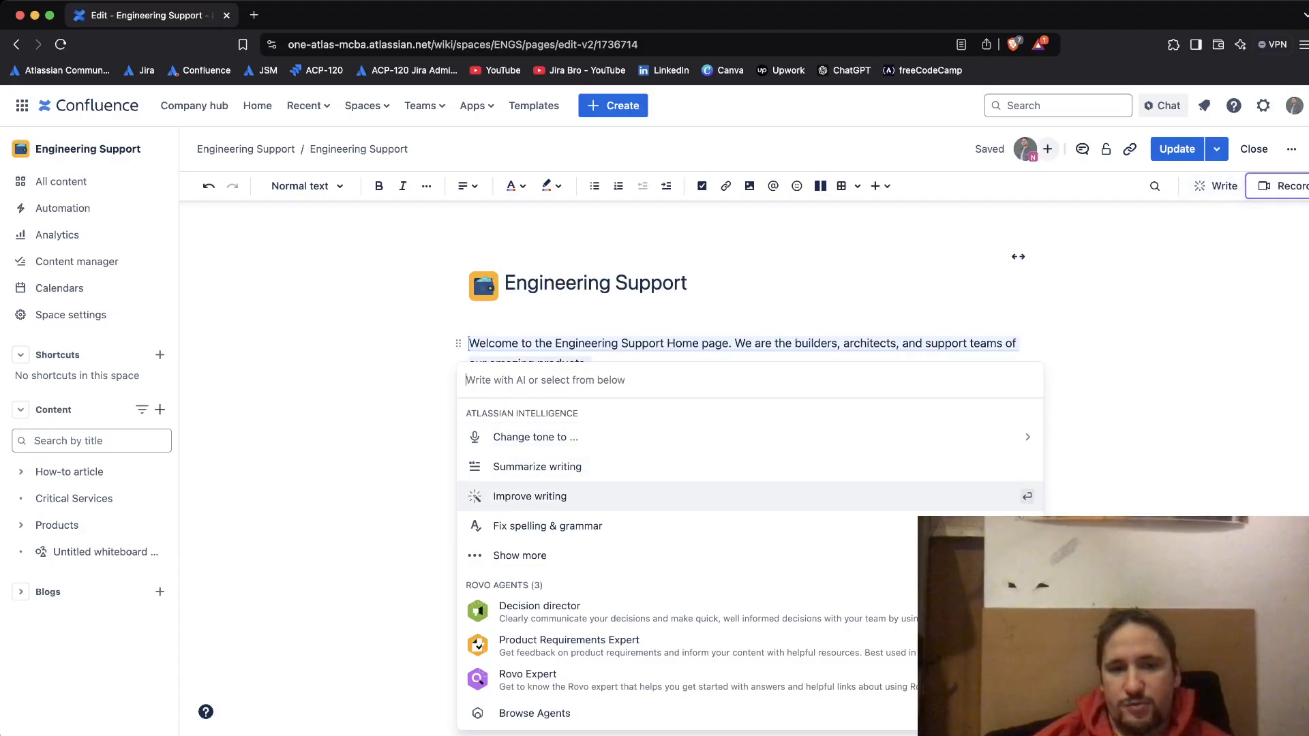
{"action": "key", "text": "Up"}
{"action": "key", "text": "Up"}
{"action": "key", "text": "Escape"}
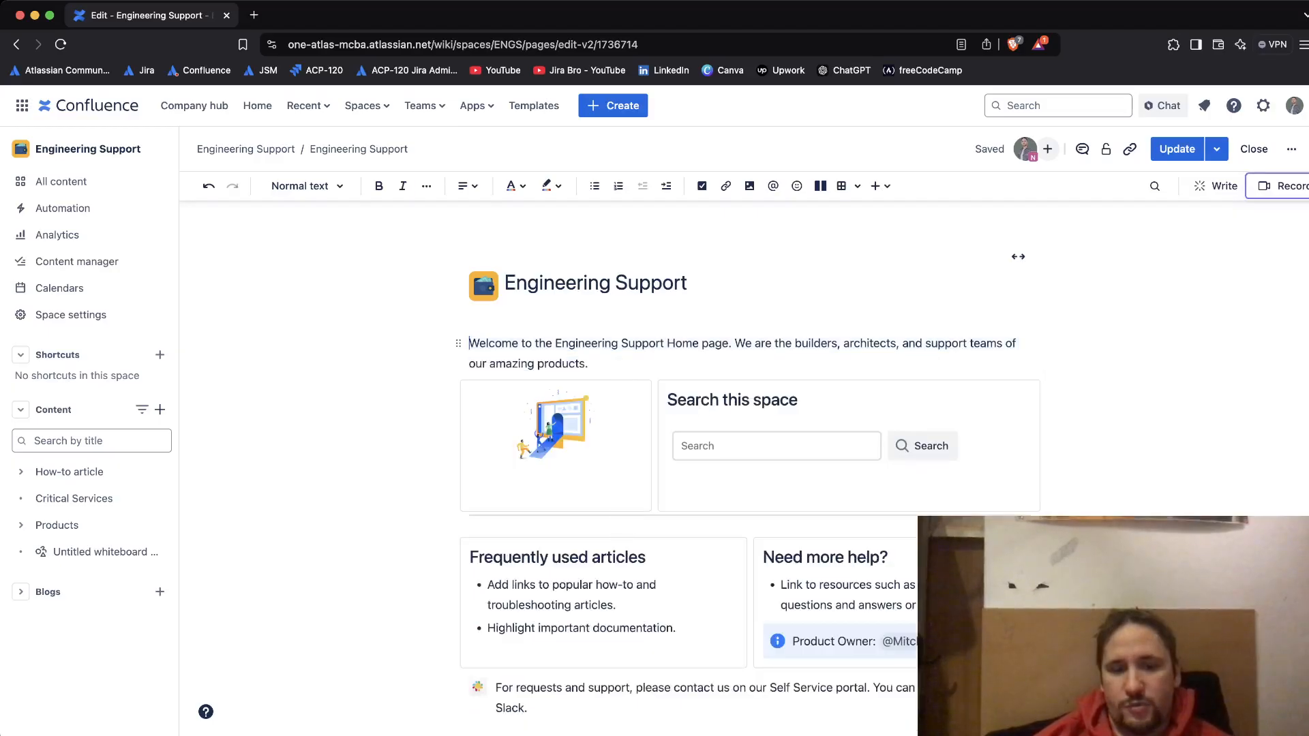
- Generate an AI summary of the entire Engineering Support page and insert it at the end of the page
{"action": "key", "text": "super+a"}
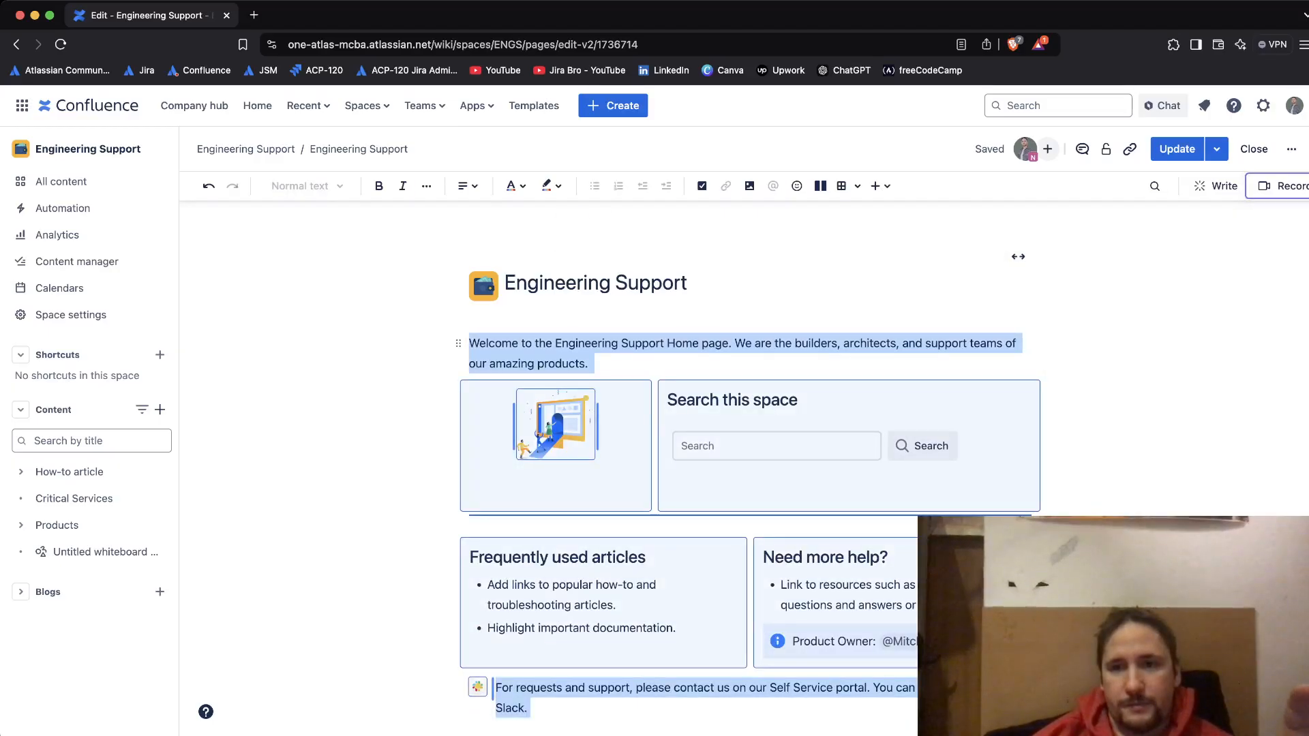
{"action": "left_click", "coordinate": [1215, 186]}
{"action": "key", "text": "Down"}
{"action": "key", "text": "Return"}
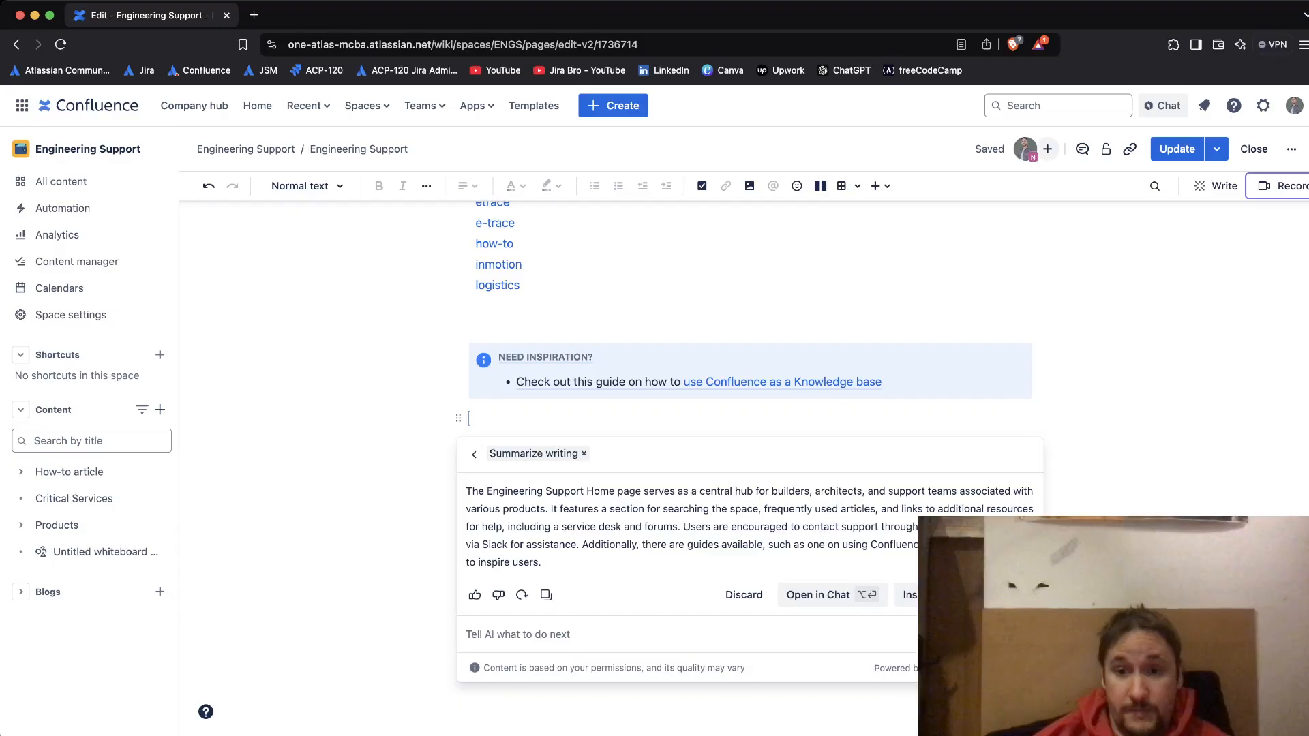
{"action": "left_click", "coordinate": [933, 595]}
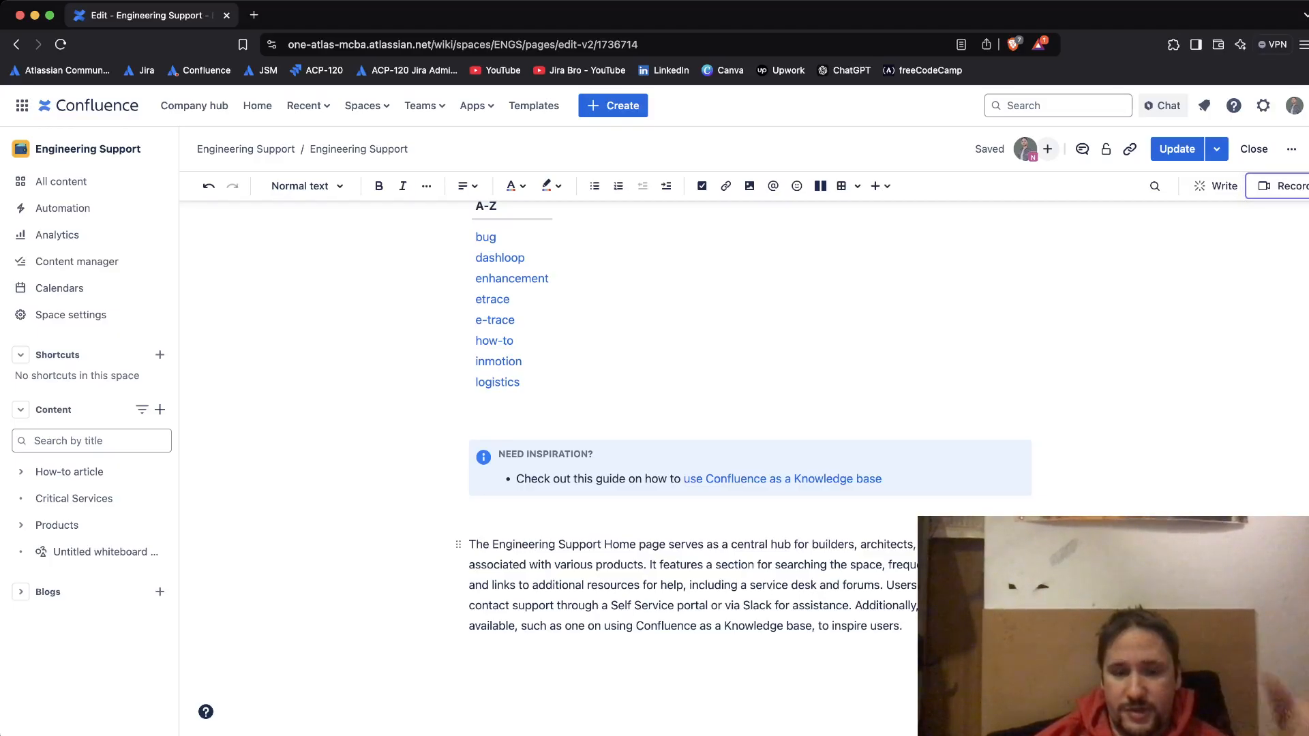
- Try the AI "Improve writing" option on the entire page content, discard the suggestion and close the AI options
{"action": "key", "text": "super+a"}
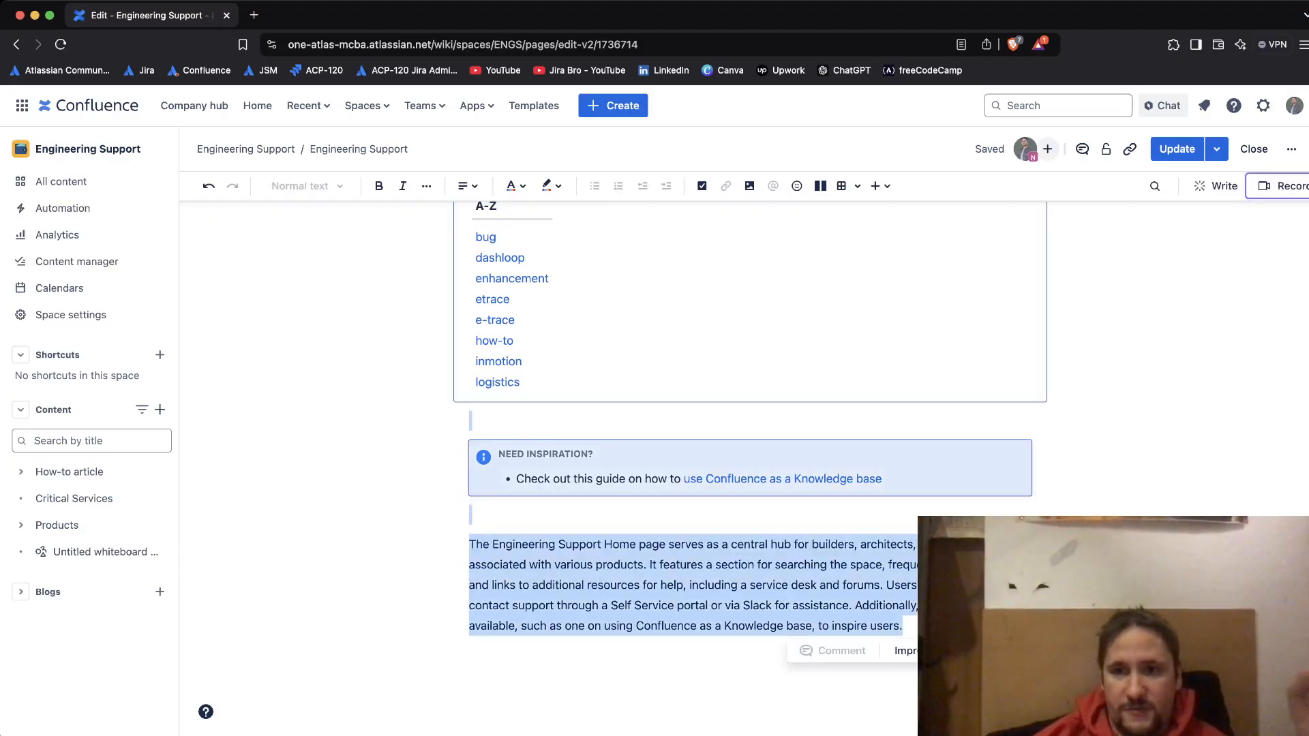
{"action": "left_click", "coordinate": [1215, 186]}
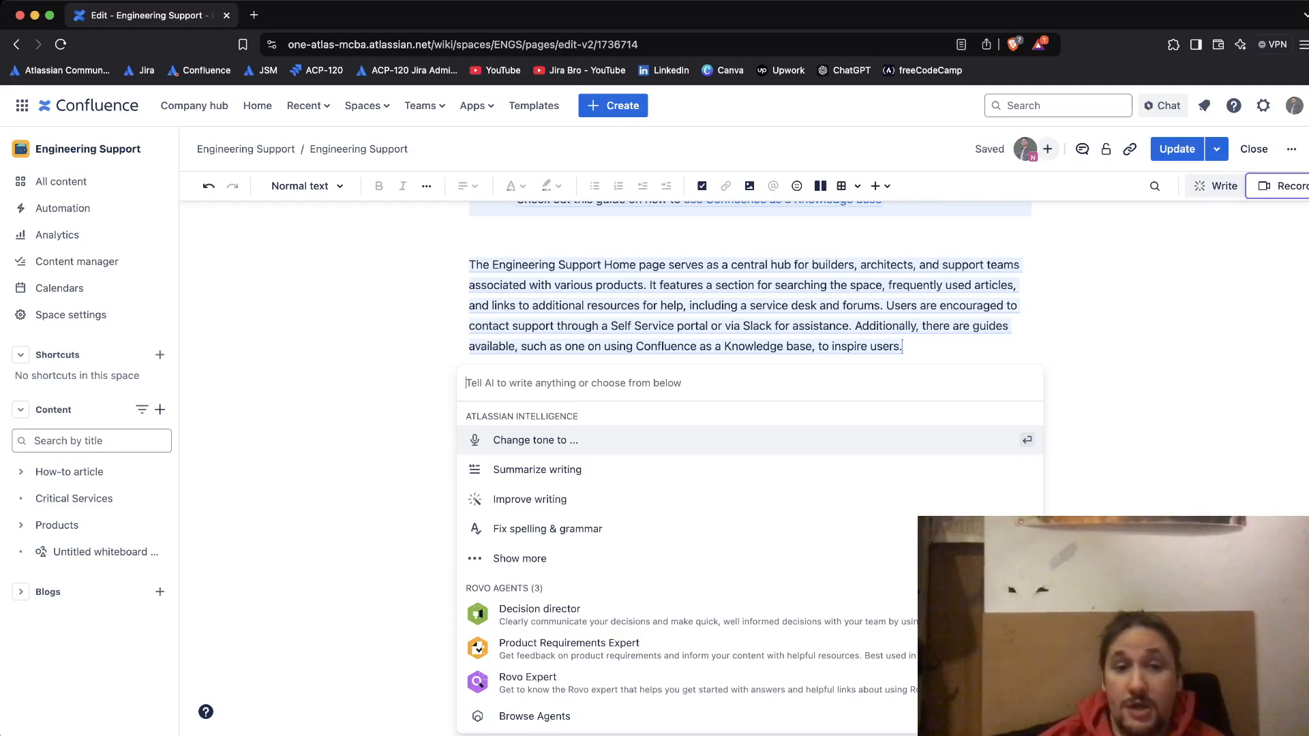
{"action": "key", "text": "Down"}
{"action": "key", "text": "Down"}
{"action": "key", "text": "Return"}
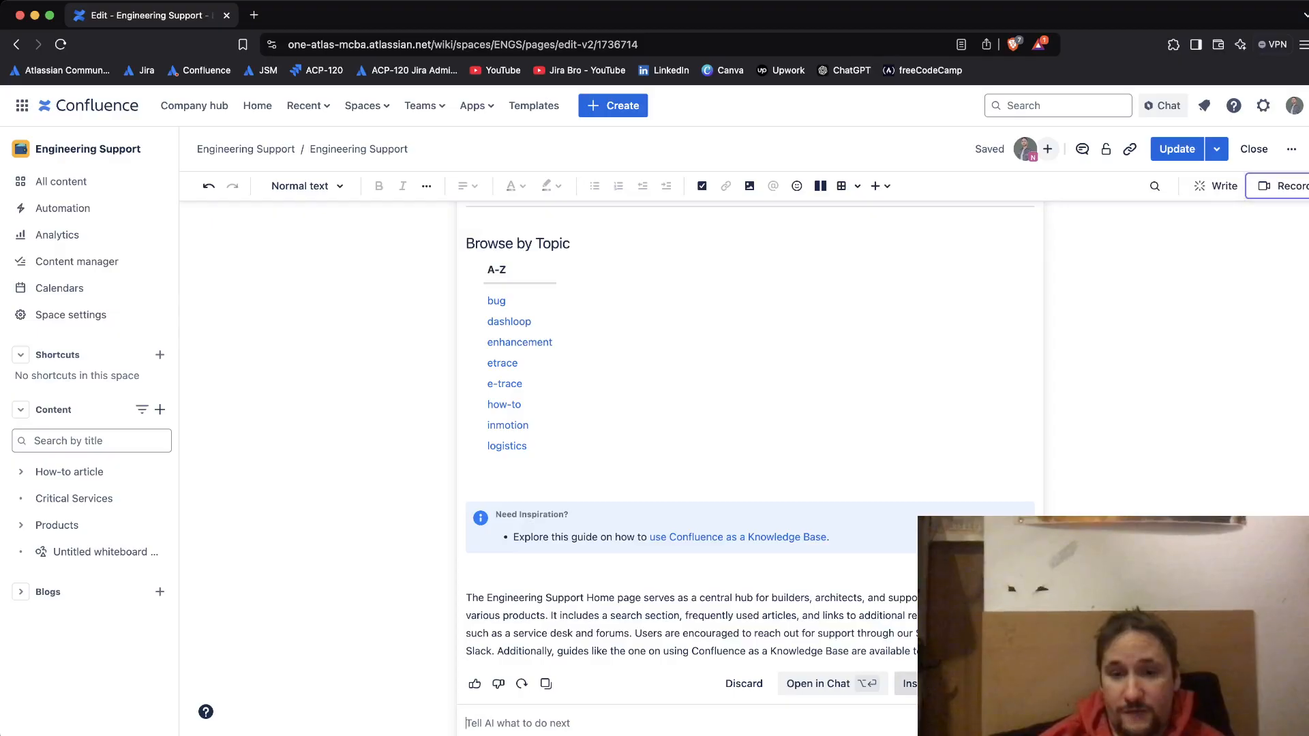
{"action": "left_click", "coordinate": [743, 684]}
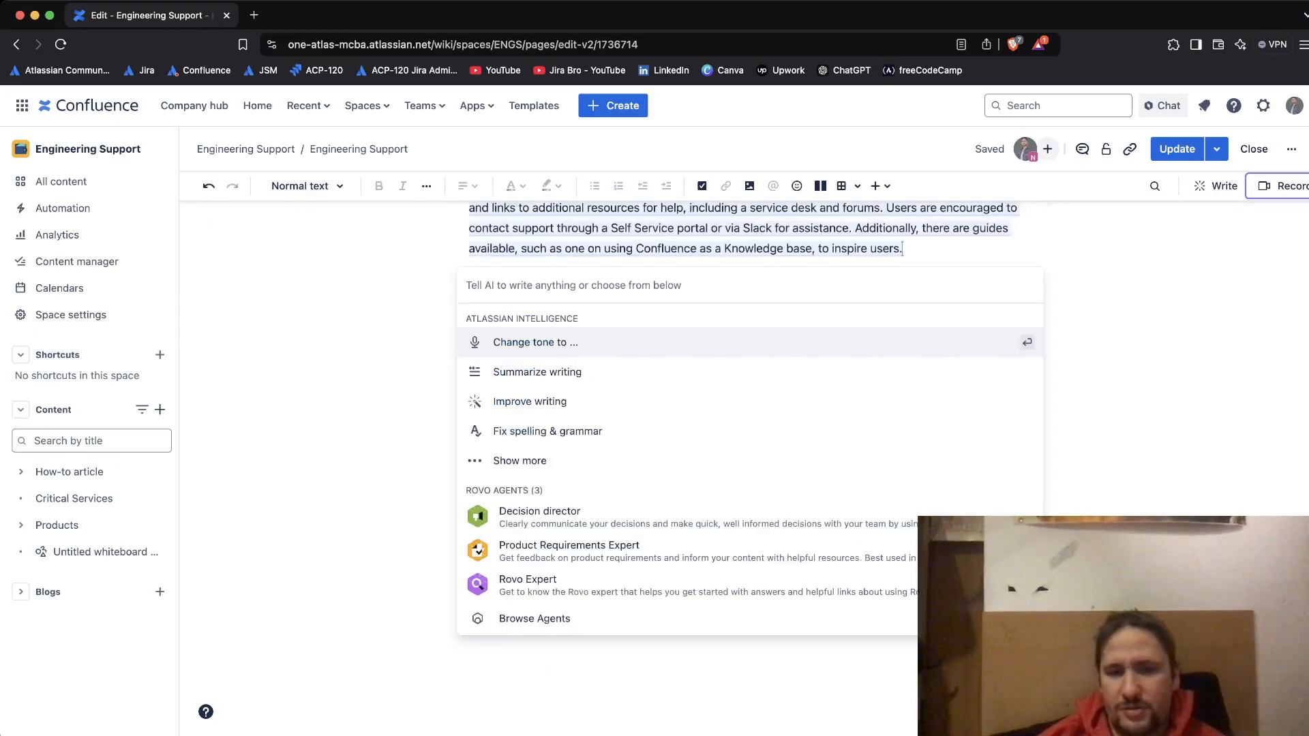
{"action": "left_click", "coordinate": [744, 684]}
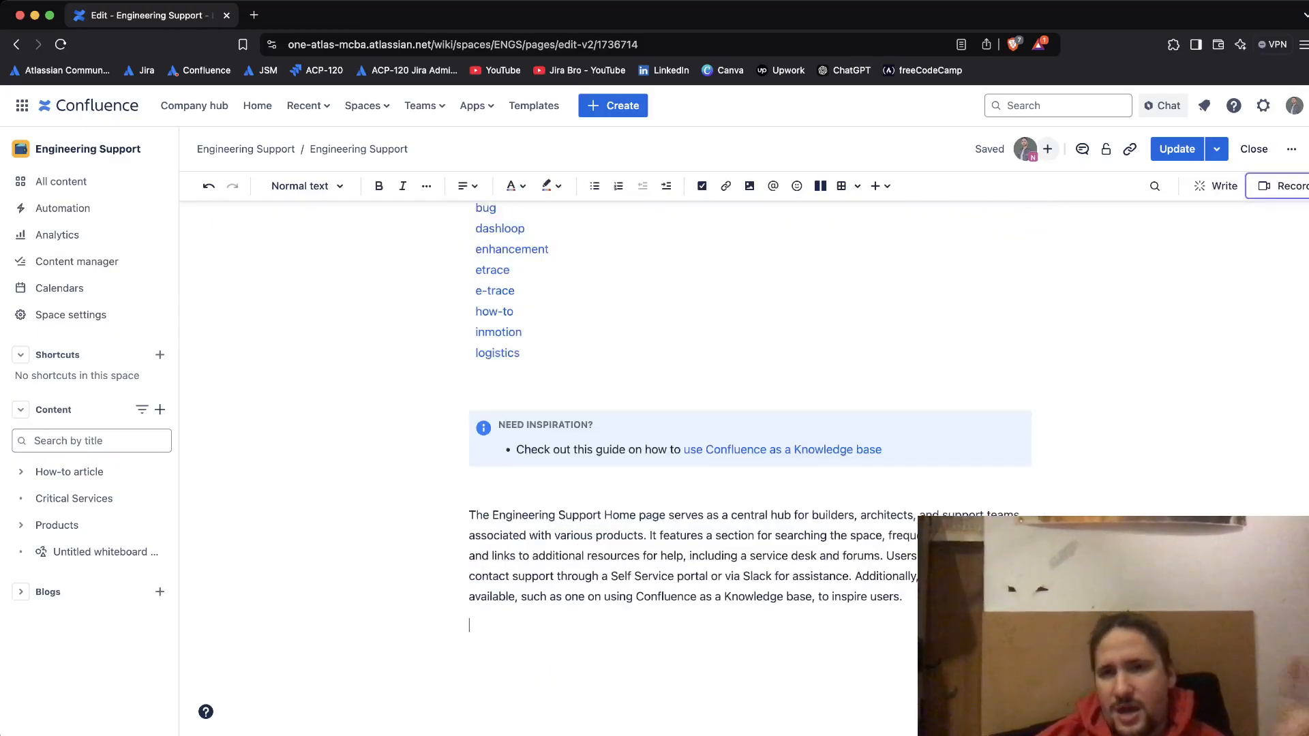